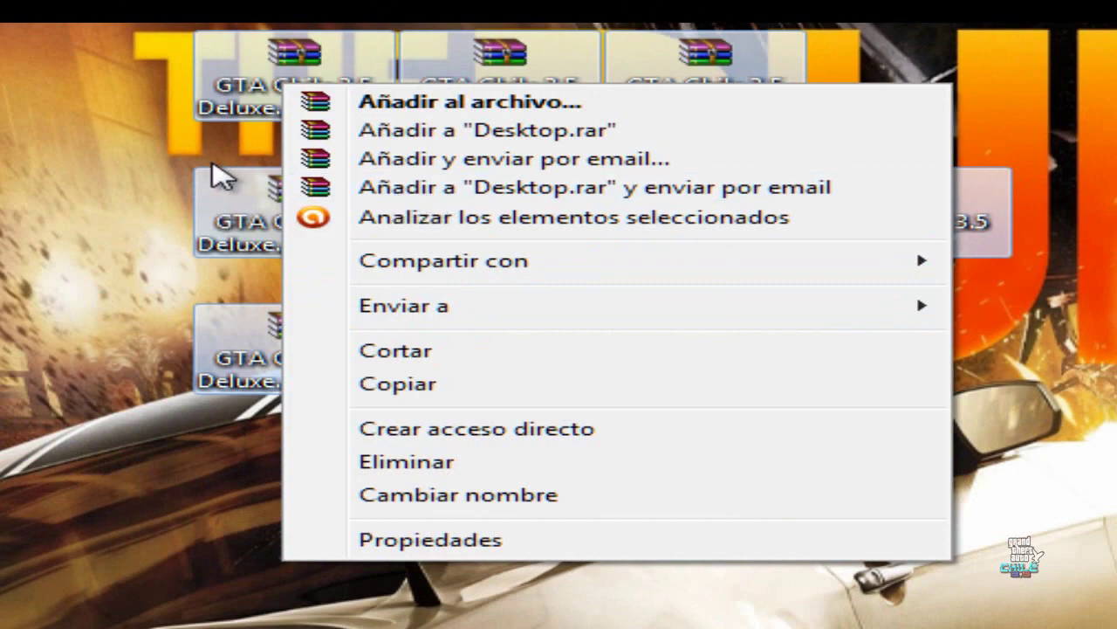
# - Extract all the selected GTA Chile 3.5 Deluxe archive parts into a single GTA Chile 3.5 Deluxe folder on the desktop
pyautogui.click(55, 242)
pyautogui.moveTo(790, 458); pyautogui.dragTo(312, 29)
pyautogui.rightClick(319, 77)
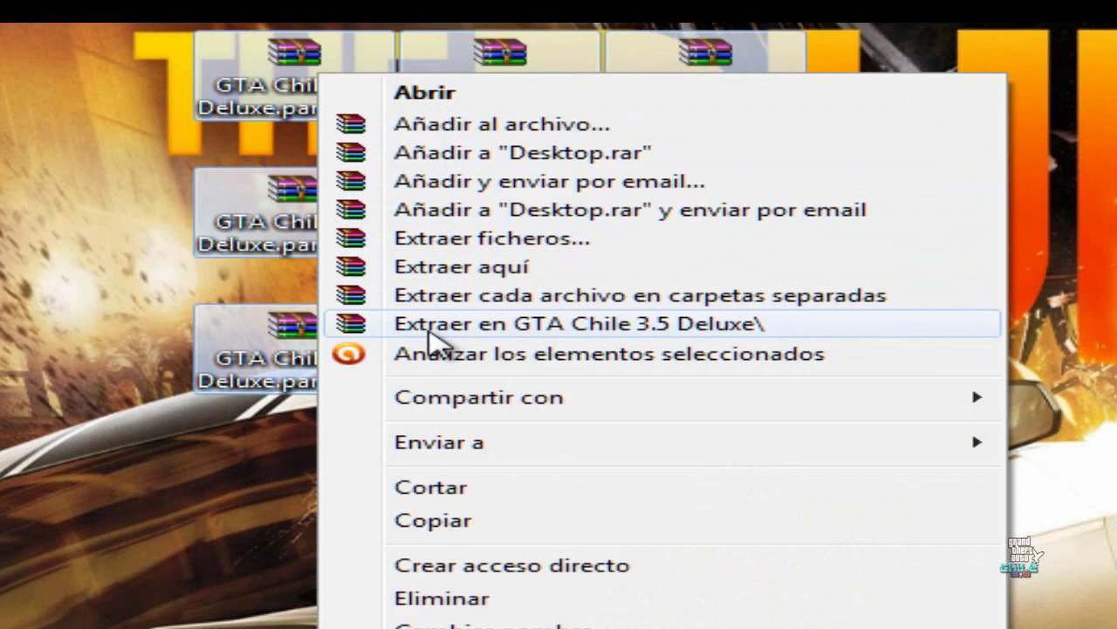
pyautogui.click(461, 325)
pyautogui.click(62, 567)
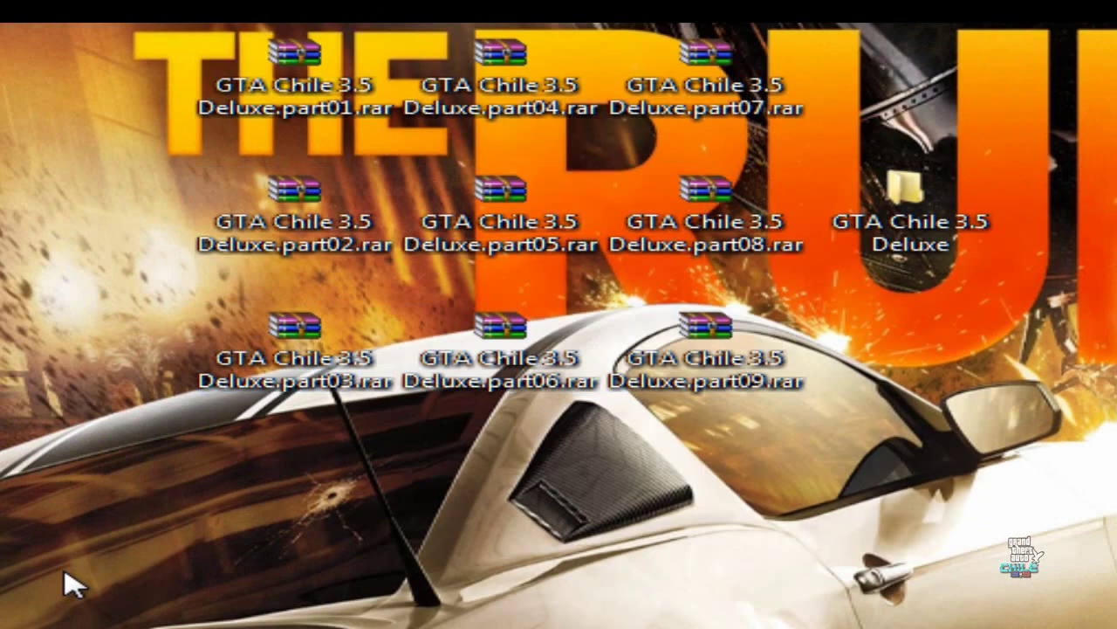
pyautogui.moveTo(812, 627); pyautogui.dragTo(210, 583)
pyautogui.moveTo(108, 601); pyautogui.dragTo(177, 628)
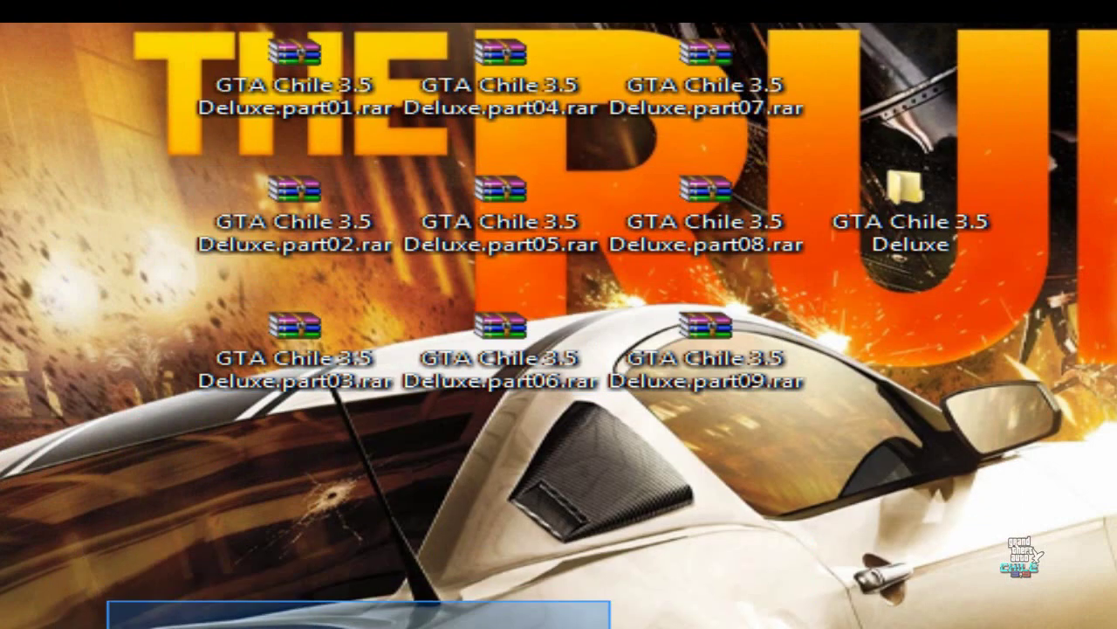
pyautogui.moveTo(798, 501); pyautogui.dragTo(299, 35)
pyautogui.click(117, 317)
# - Open the extracted GTA Chile 3.5 Deluxe folder and its inner folder of the same name, and look over the mod files
pyautogui.doubleClick(873, 248)
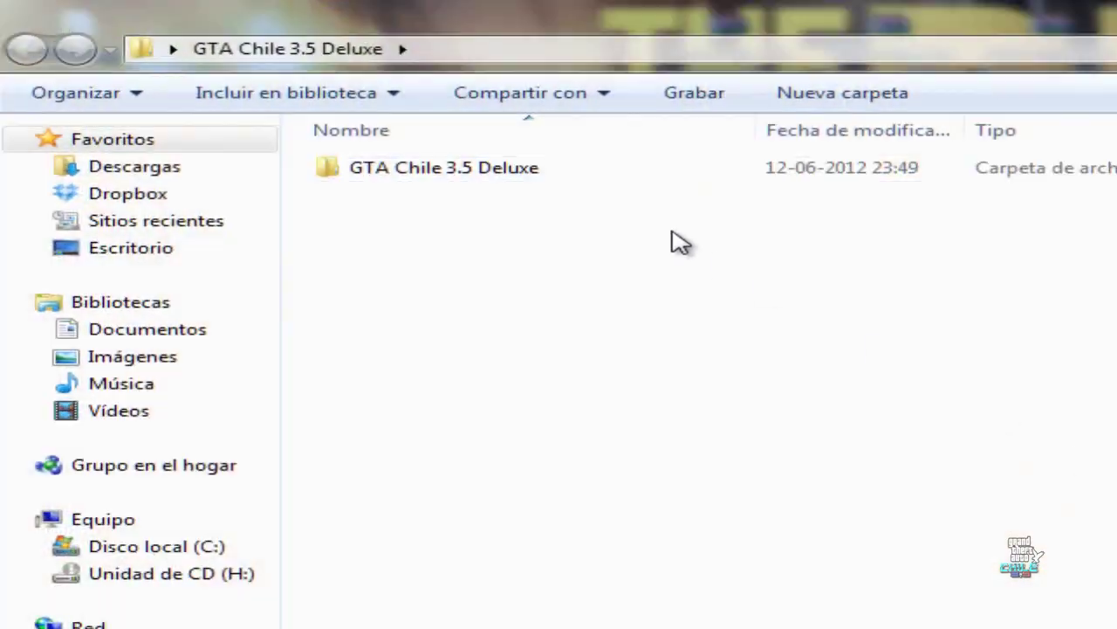
pyautogui.doubleClick(559, 183)
pyautogui.moveTo(943, 624); pyautogui.dragTo(383, 177)
pyautogui.click(698, 627)
pyautogui.moveTo(699, 627); pyautogui.dragTo(186, 179)
pyautogui.moveTo(1102, 627)
pyautogui.mouseDown()
pyautogui.moveTo(557, 404)
pyautogui.moveTo(169, 195)
pyautogui.mouseUp()
pyautogui.click(1082, 611)
pyautogui.moveTo(1110, 627); pyautogui.dragTo(348, 172)
pyautogui.click(403, 607)
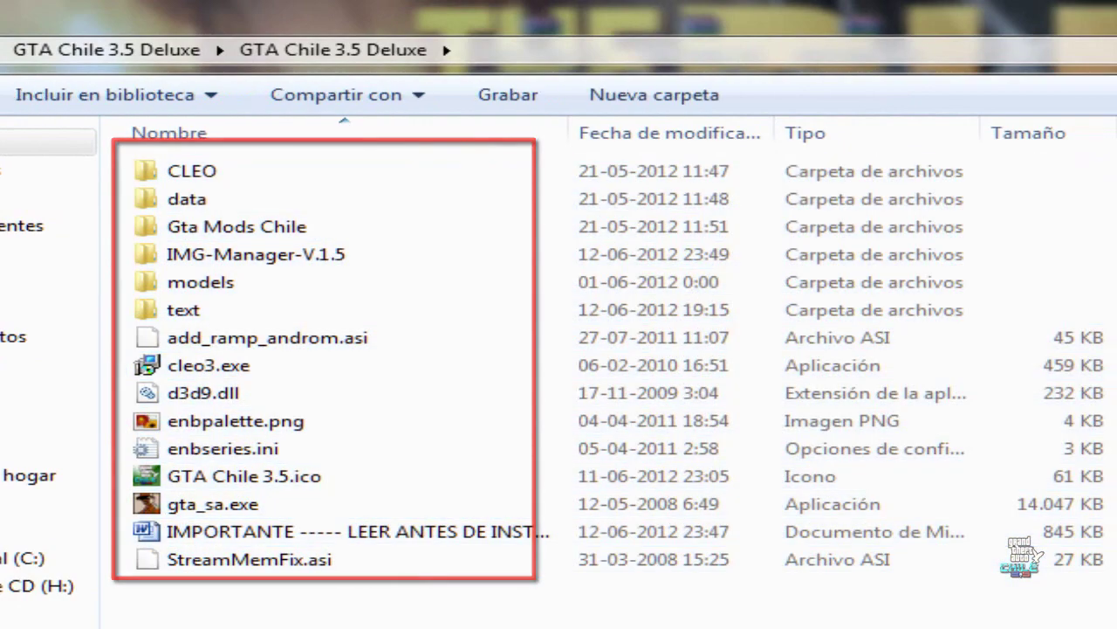
# - Open the IMPORTANTE Word document in the mod folder and read through its installation instructions
pyautogui.click(295, 531)
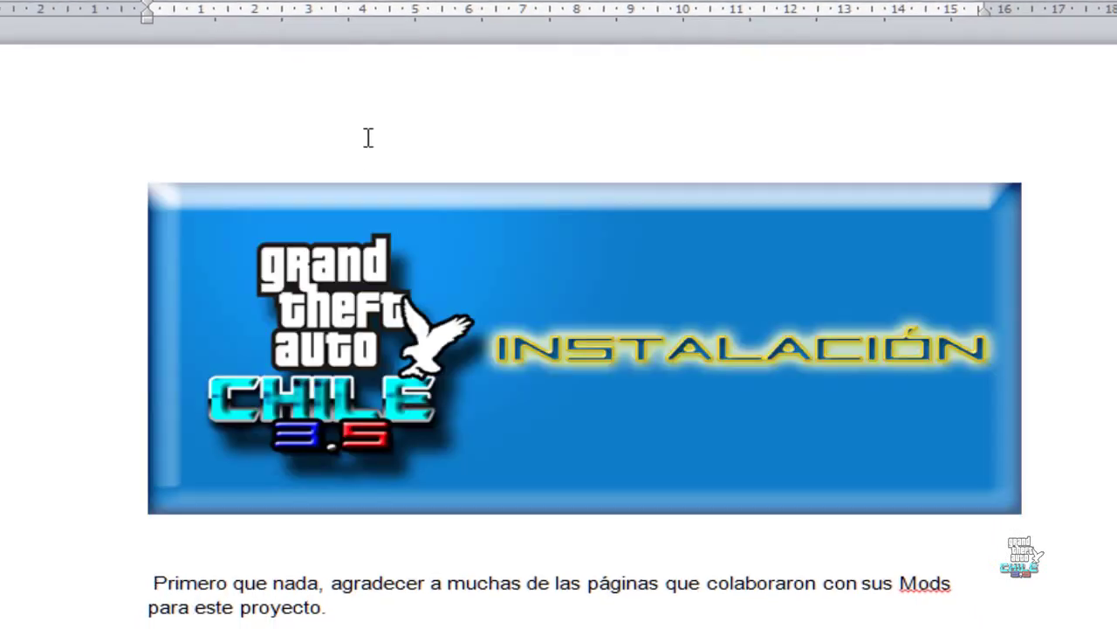
pyautogui.scroll(-20, 558, 349)
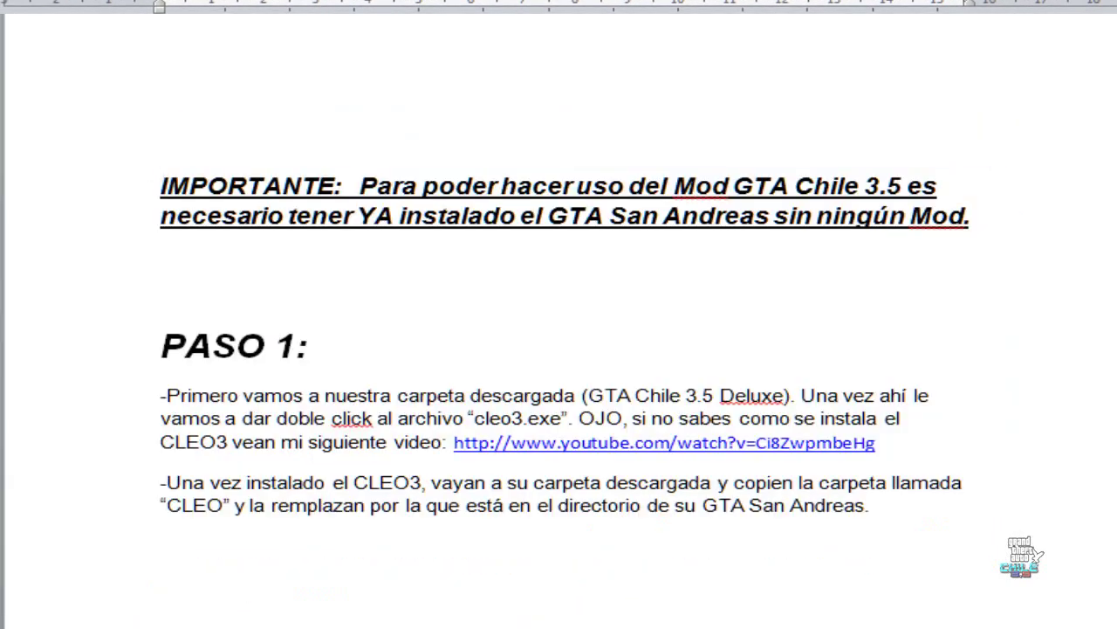
pyautogui.scroll(10, 558, 349)
pyautogui.scroll(8, 559, 349)
pyautogui.scroll(-18, 558, 349)
pyautogui.scroll(-20, 559, 349)
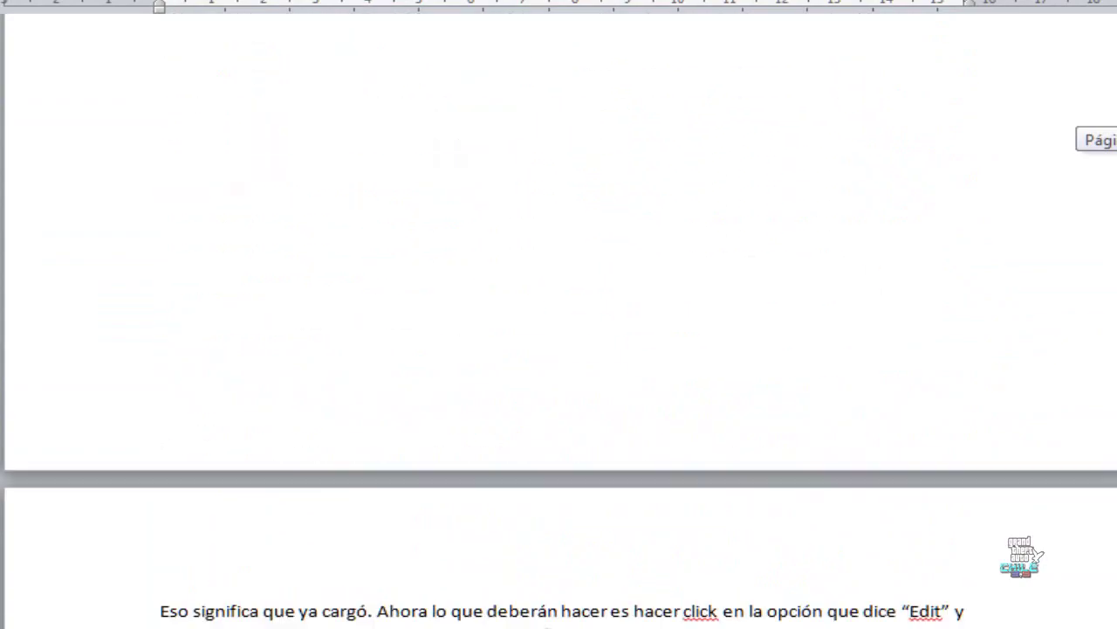
pyautogui.scroll(-12, 558, 350)
pyautogui.scroll(20, 558, 350)
pyautogui.scroll(-4, 558, 349)
pyautogui.scroll(-20, 646, 212)
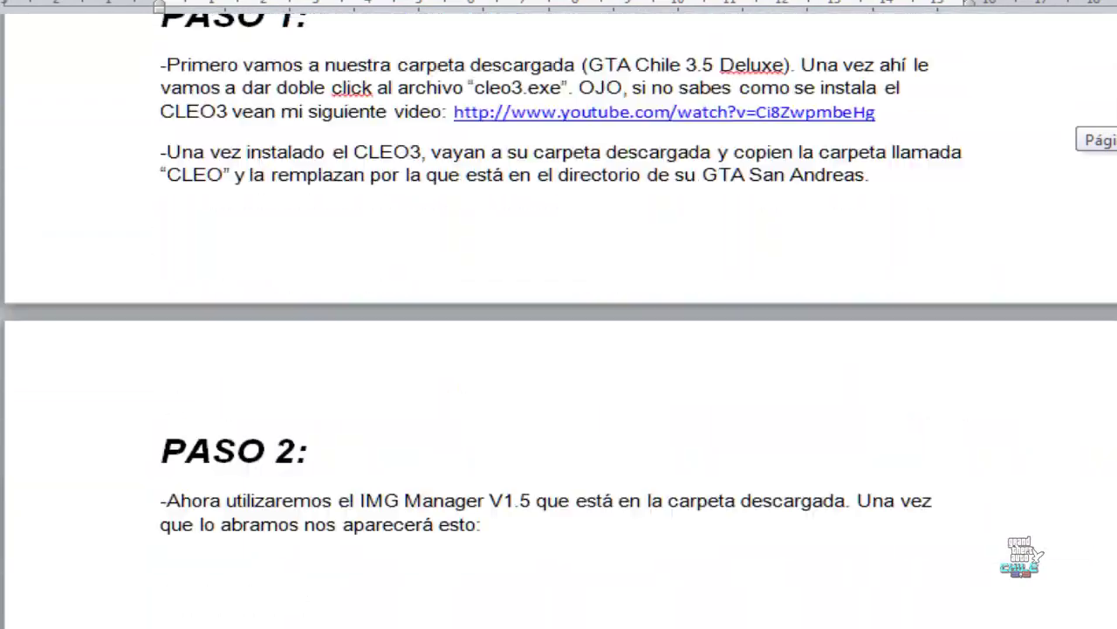
pyautogui.scroll(-20, 214, 218)
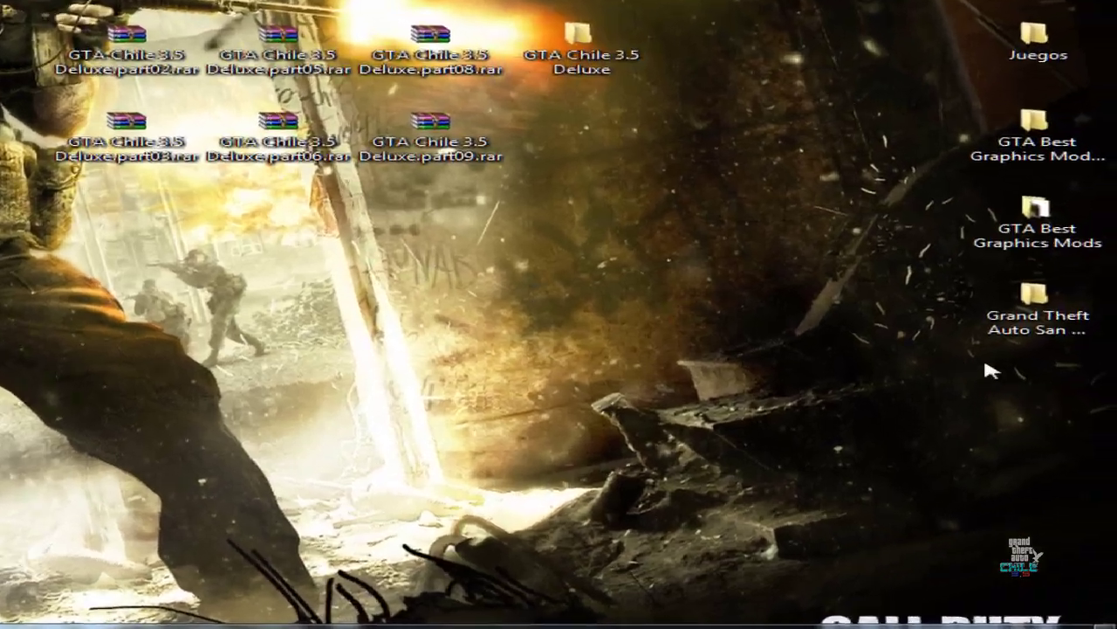
# - Open the Grand Theft Auto San Andreas folder on the desktop and examine its game files
pyautogui.click(1033, 316)
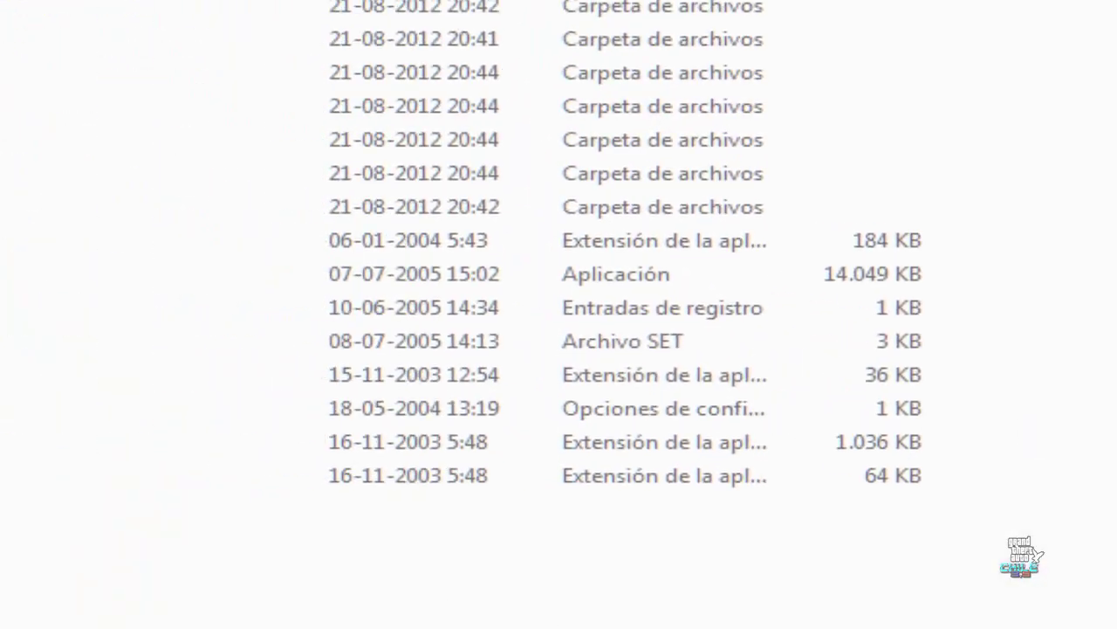
pyautogui.moveTo(1109, 620); pyautogui.dragTo(367, 31)
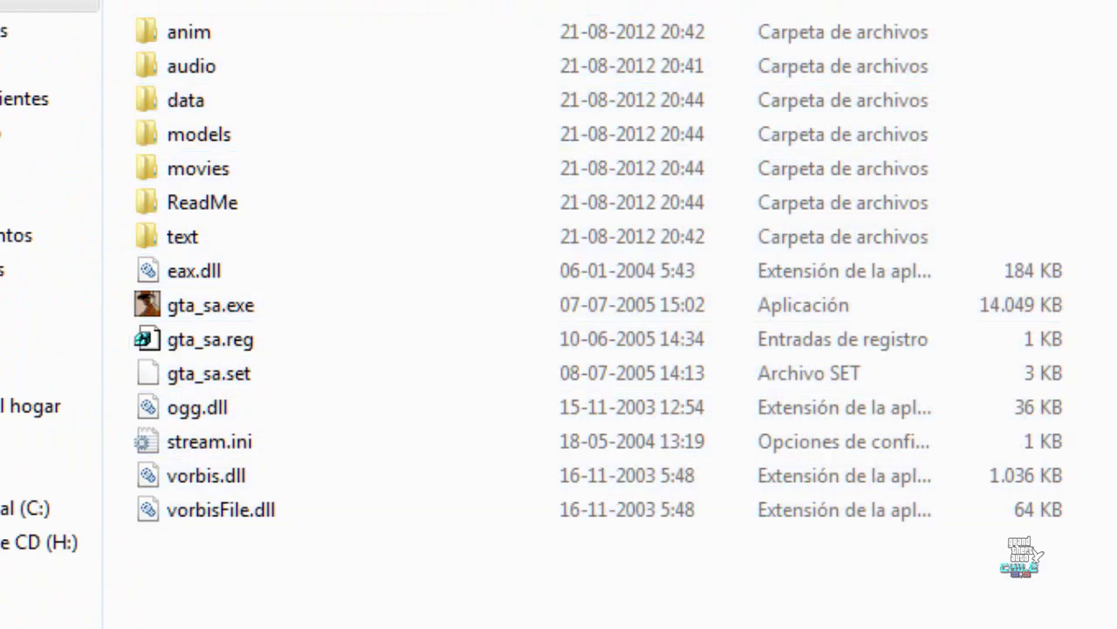
pyautogui.moveTo(1048, 618); pyautogui.dragTo(367, 31)
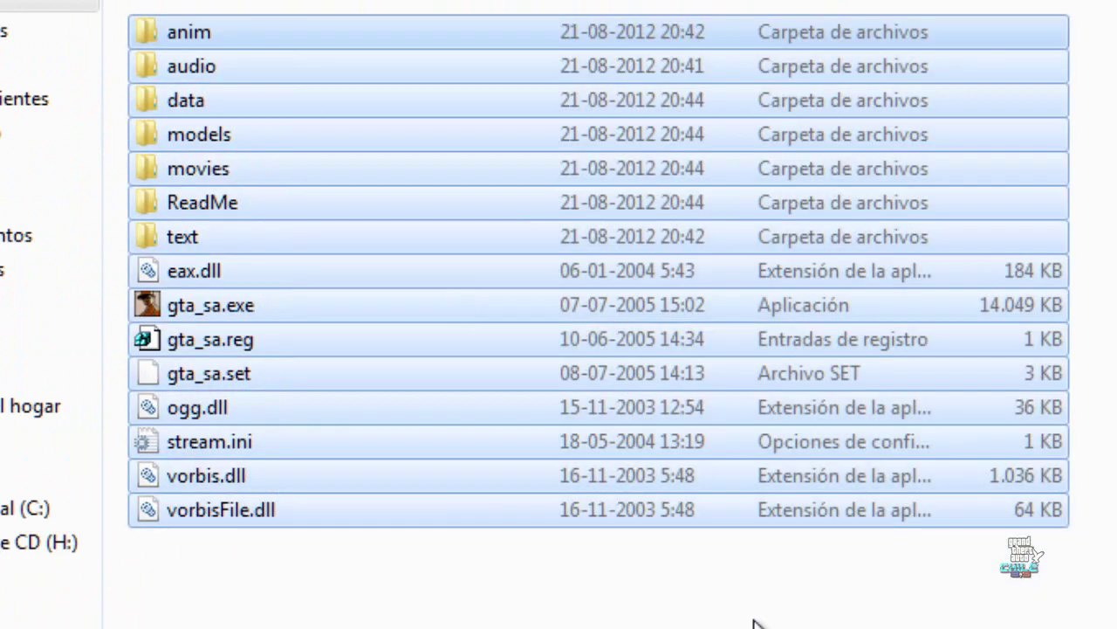
pyautogui.moveTo(1109, 619); pyautogui.dragTo(367, 31)
pyautogui.moveTo(1108, 619); pyautogui.dragTo(238, 31)
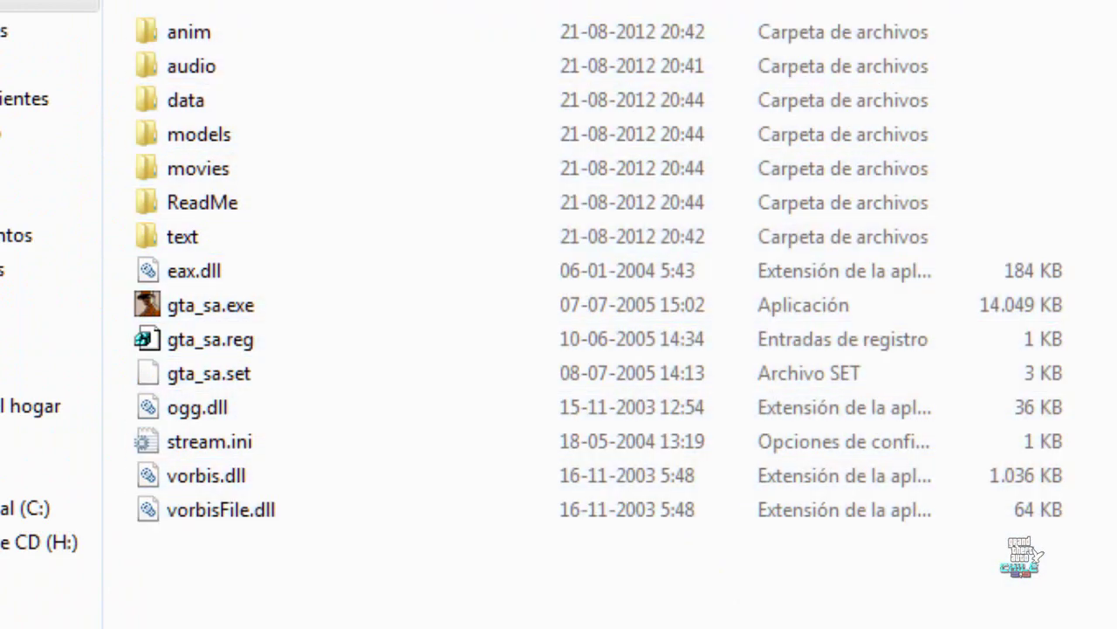
pyautogui.moveTo(1048, 611); pyautogui.dragTo(399, 29)
pyautogui.moveTo(1109, 581); pyautogui.dragTo(285, 4)
pyautogui.moveTo(1109, 620); pyautogui.dragTo(332, 99)
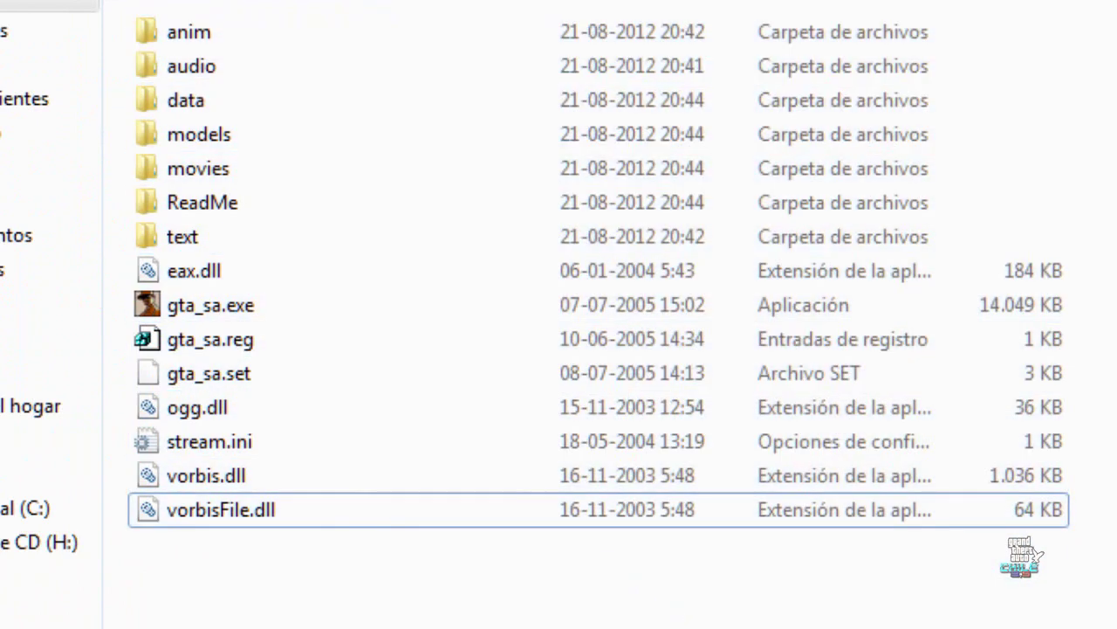
pyautogui.moveTo(1108, 621); pyautogui.dragTo(352, 11)
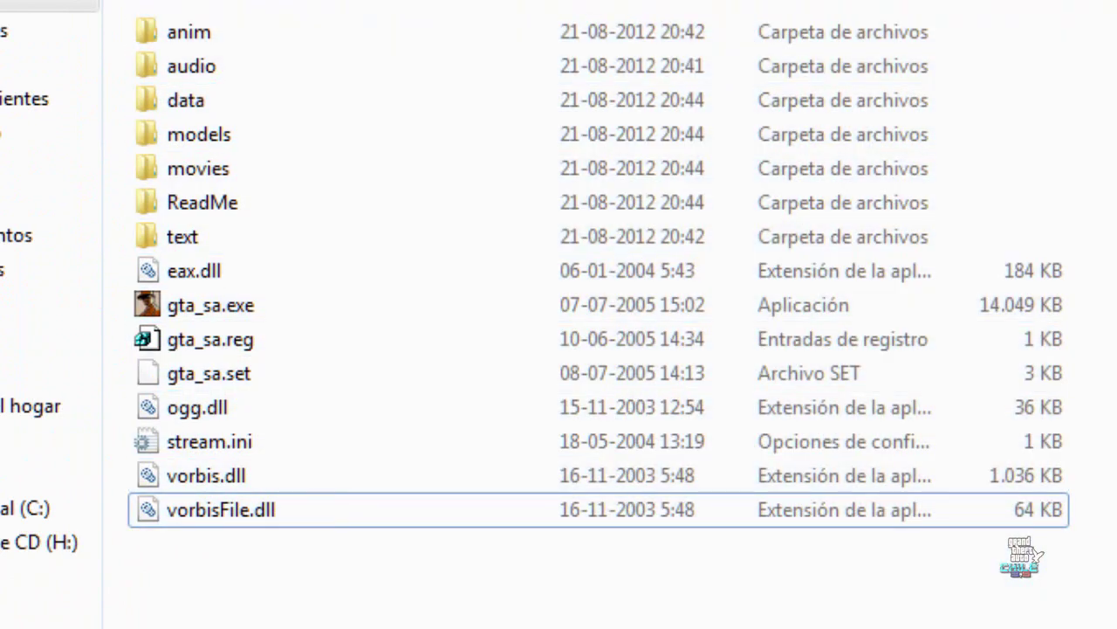
pyautogui.moveTo(1116, 561); pyautogui.dragTo(611, 12)
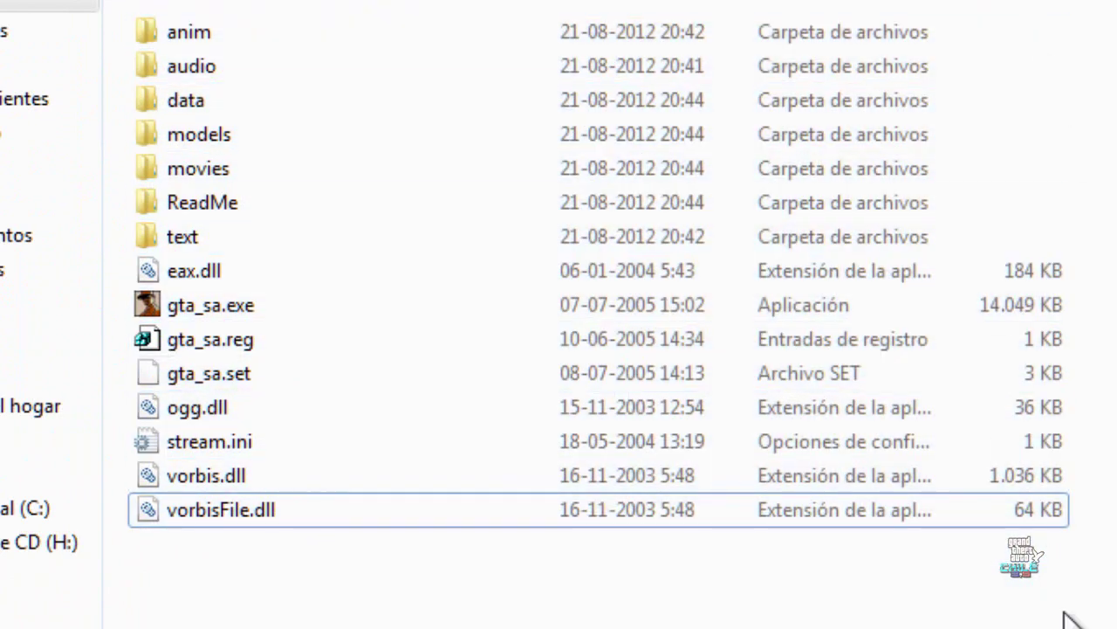
pyautogui.moveTo(1070, 618); pyautogui.dragTo(282, 167)
pyautogui.moveTo(523, 627); pyautogui.dragTo(156, 107)
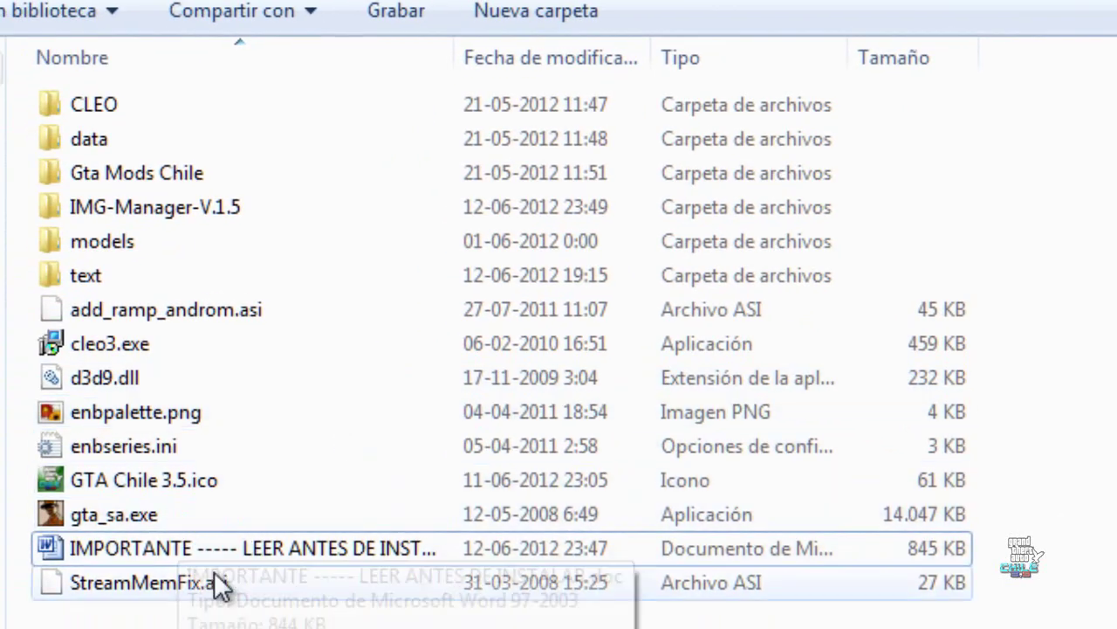
# - Launch the cleo3.exe installer from the mod folder and accept its license agreement
pyautogui.moveTo(244, 345)
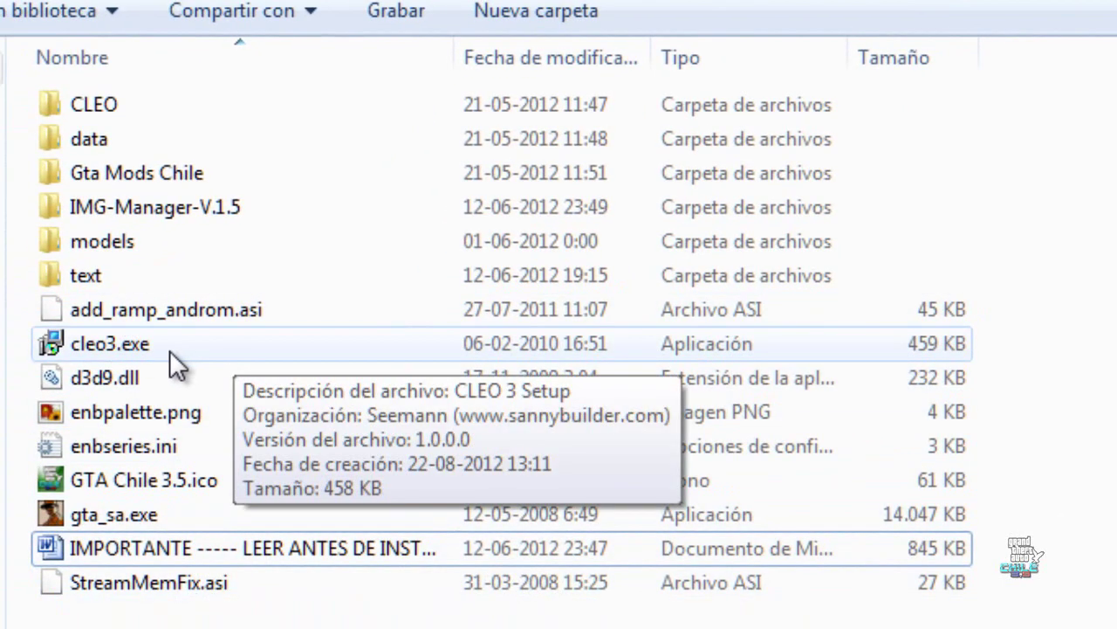
pyautogui.click(154, 349)
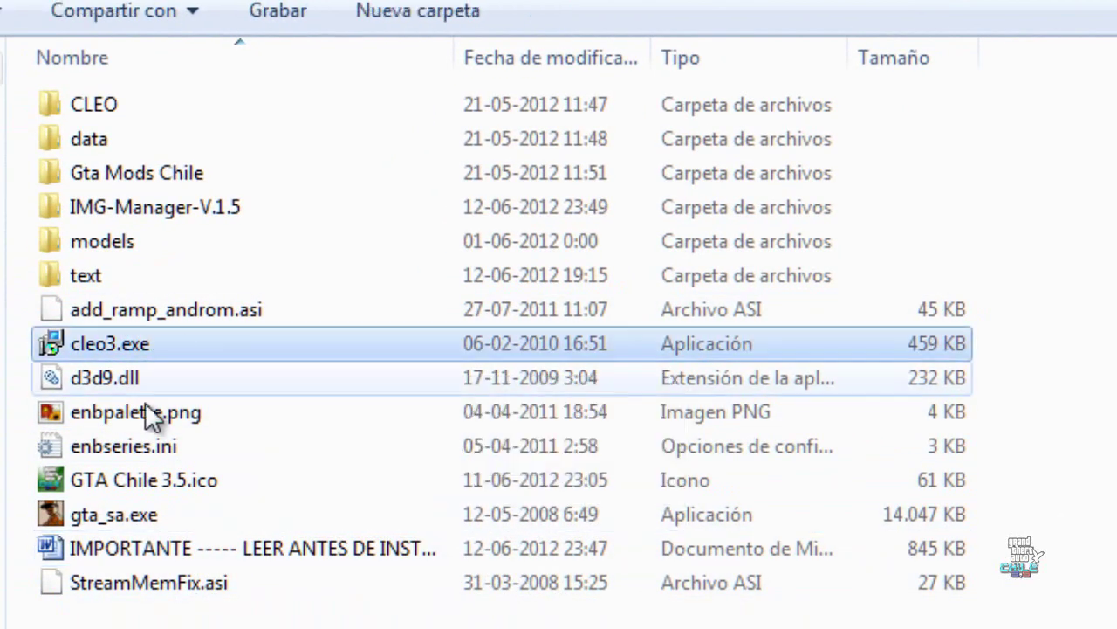
pyautogui.doubleClick(178, 346)
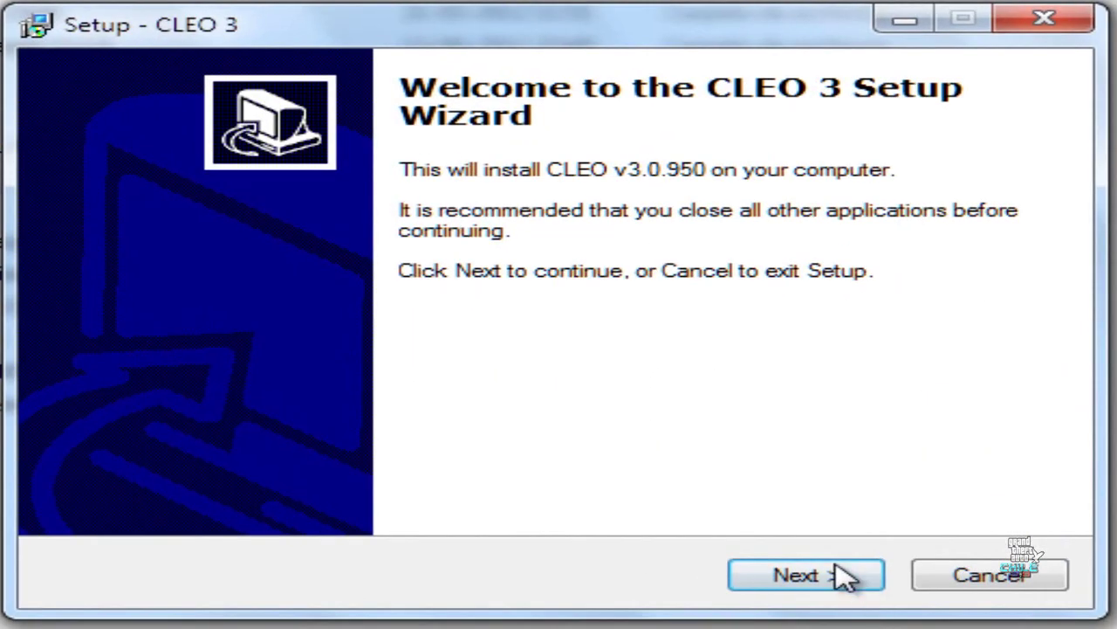
pyautogui.click(841, 575)
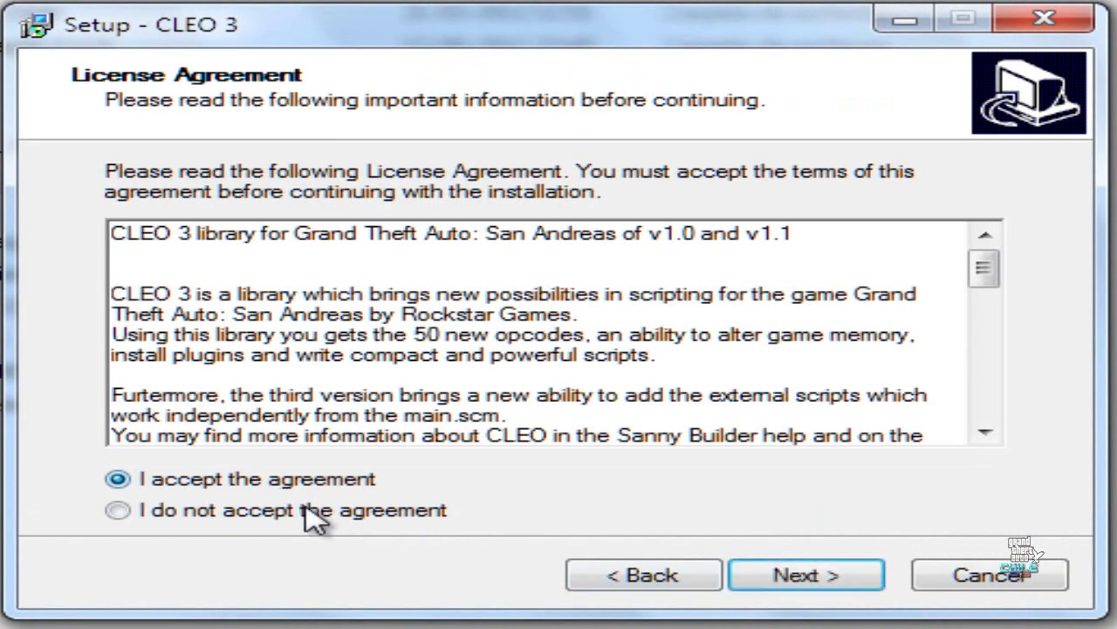
pyautogui.click(831, 583)
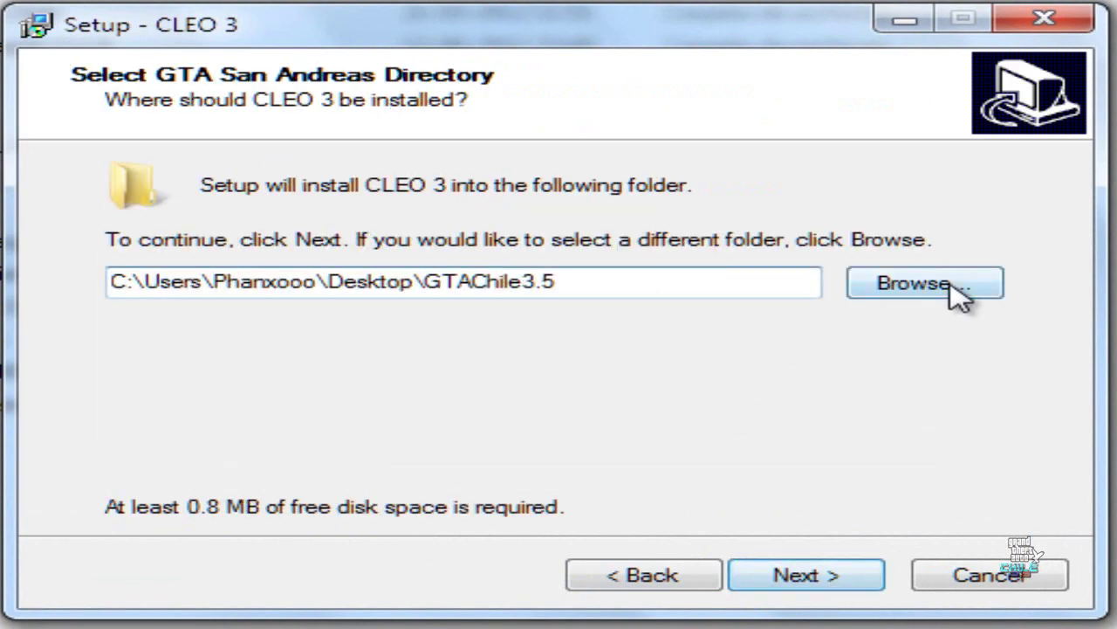
# - Set the CLEO 3 installation directory to the Grand Theft Auto San Andreas folder on the desktop
pyautogui.click(953, 285)
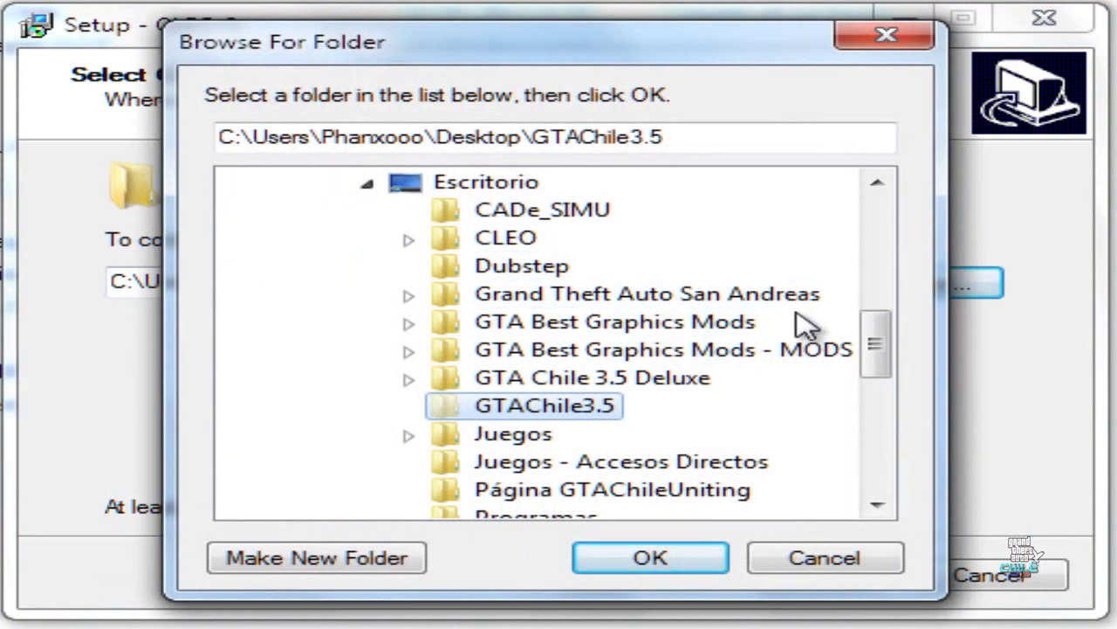
pyautogui.moveTo(878, 349); pyautogui.dragTo(629, 295)
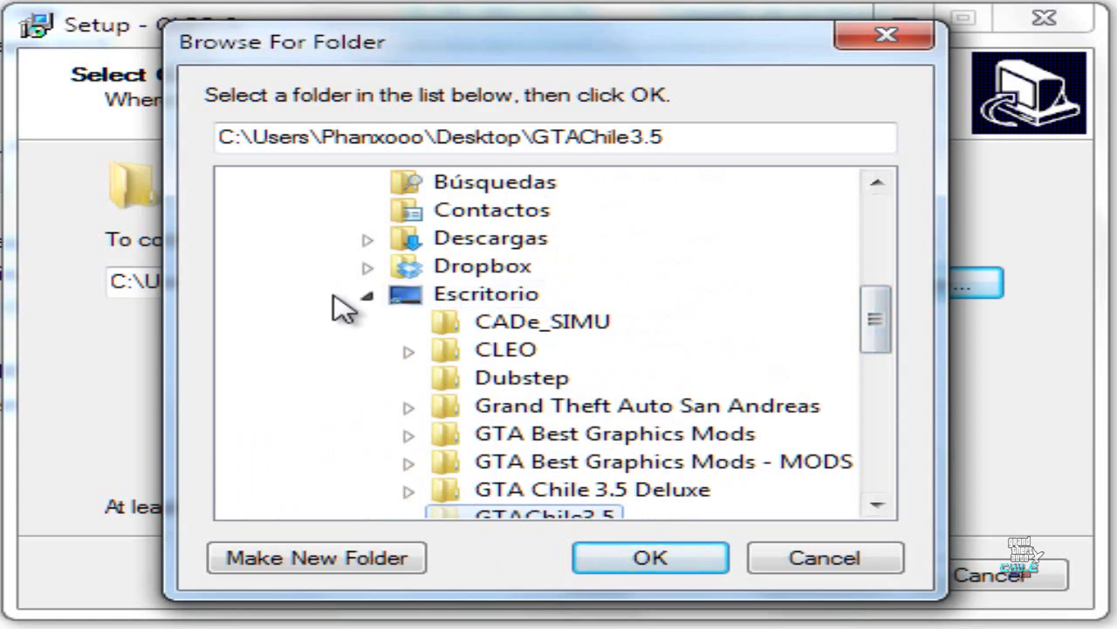
pyautogui.scroll(-3, 781, 392)
pyautogui.scroll(2, 620, 322)
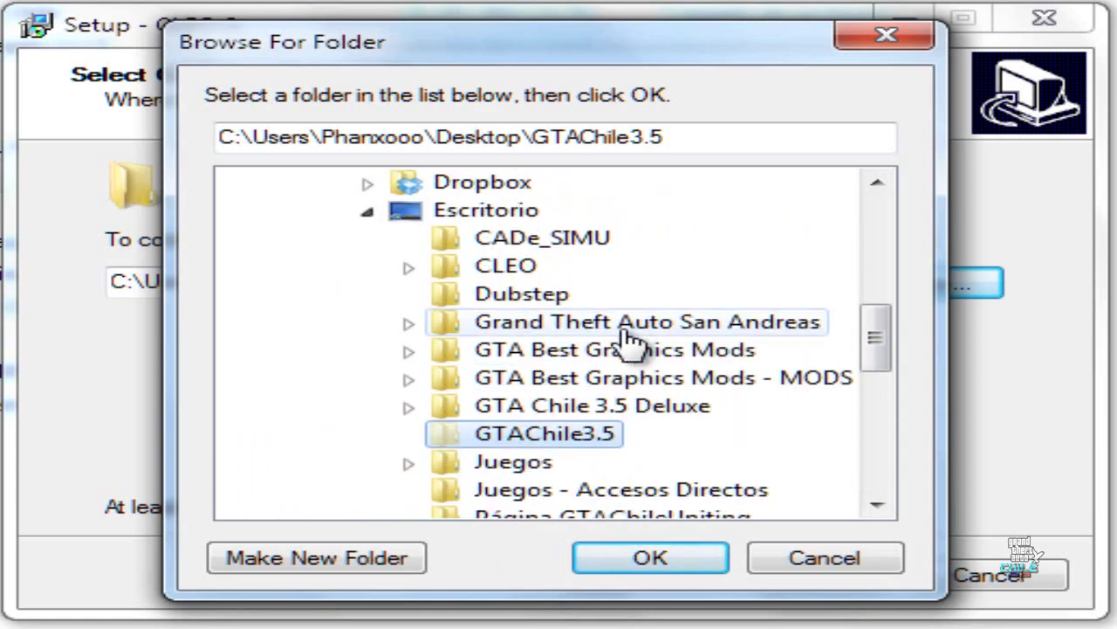
pyautogui.scroll(-1, 646, 449)
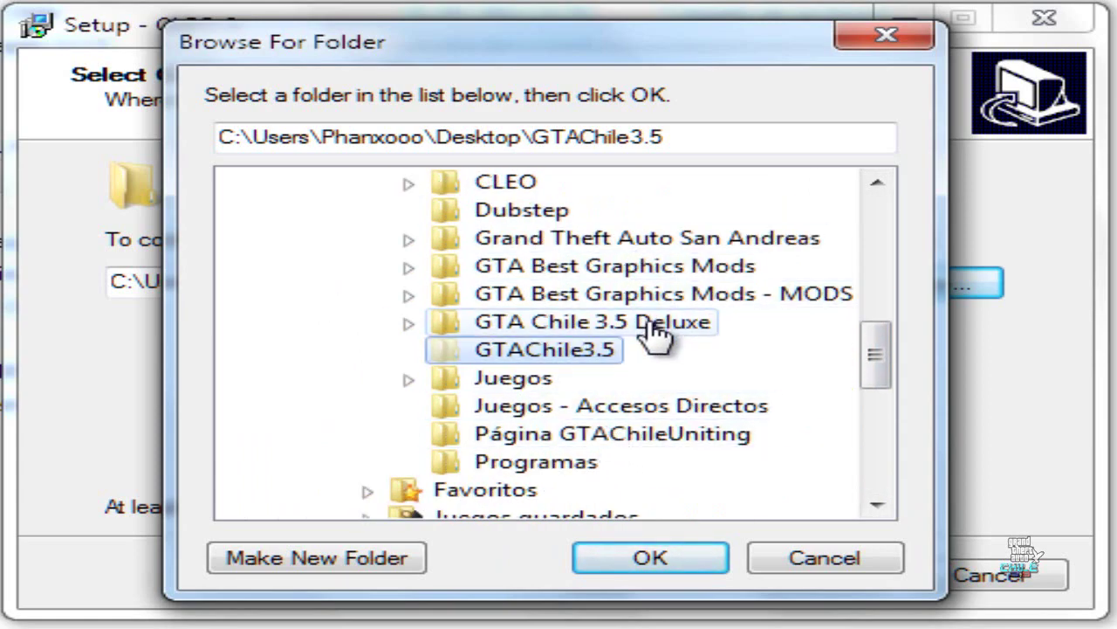
pyautogui.scroll(1, 661, 286)
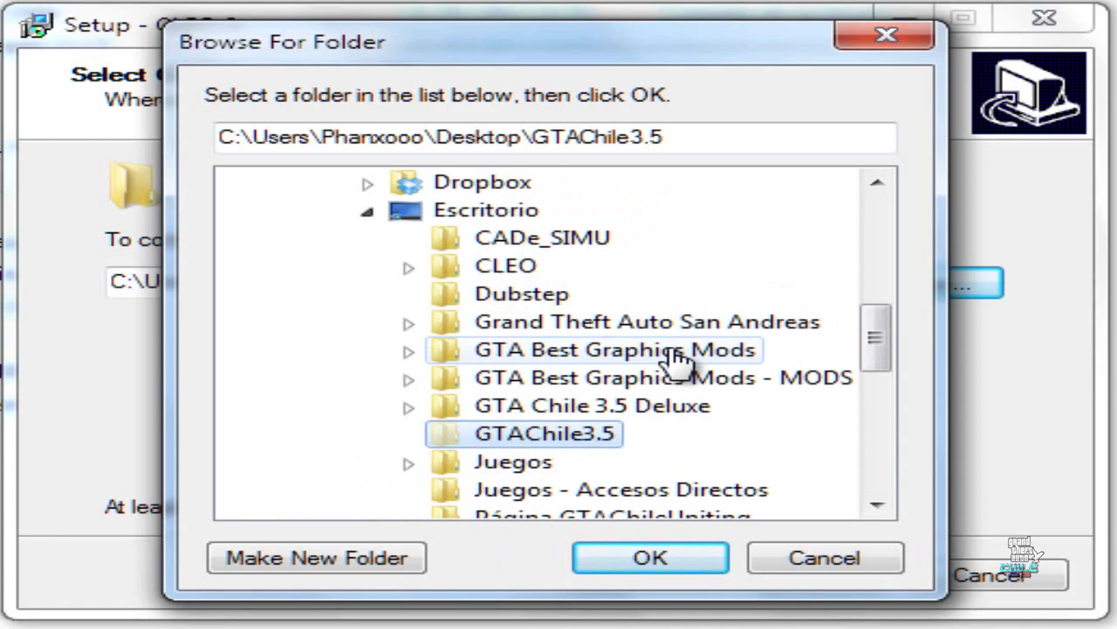
pyautogui.click(625, 327)
pyautogui.click(642, 559)
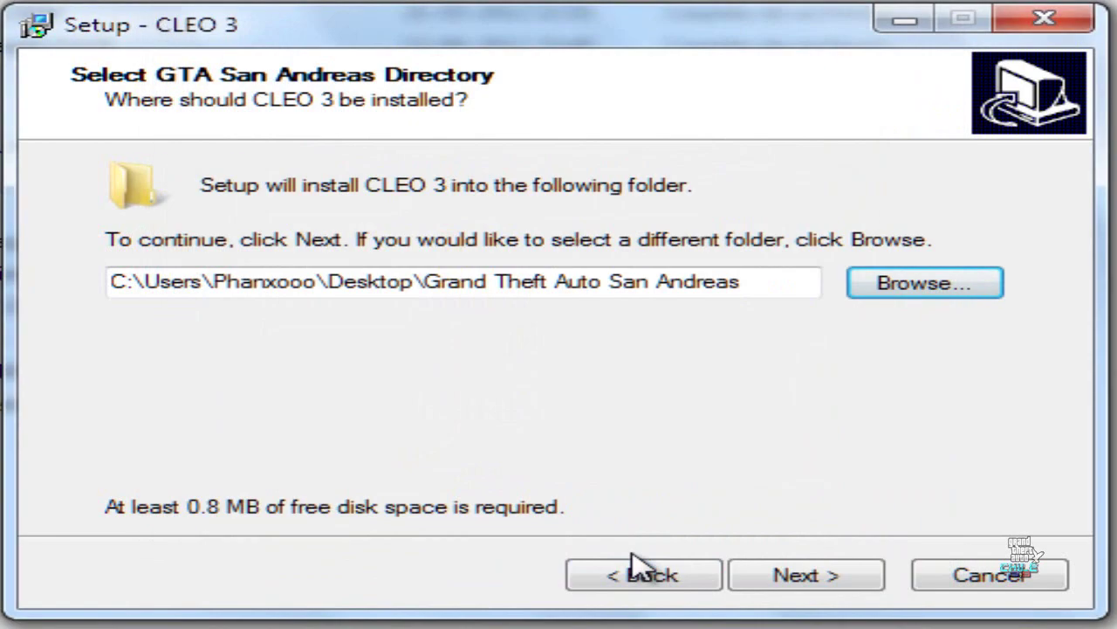
# - Install CLEO 3 as a full installation, leaving the Sanny Builder folder blank, and finish the setup
pyautogui.click(834, 585)
pyautogui.click(821, 592)
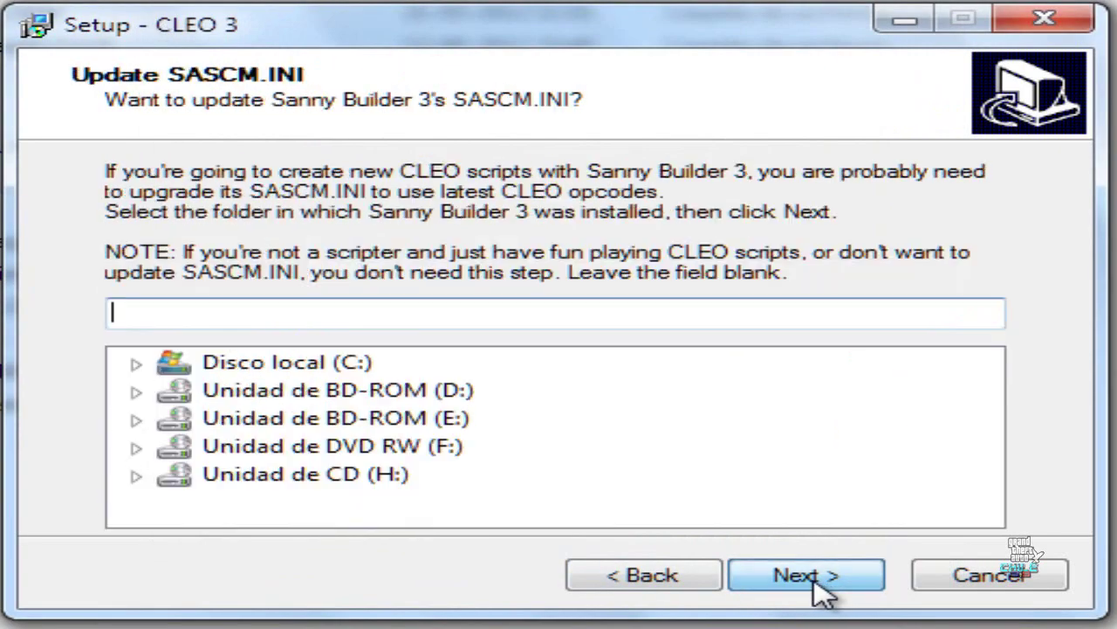
pyautogui.click(821, 595)
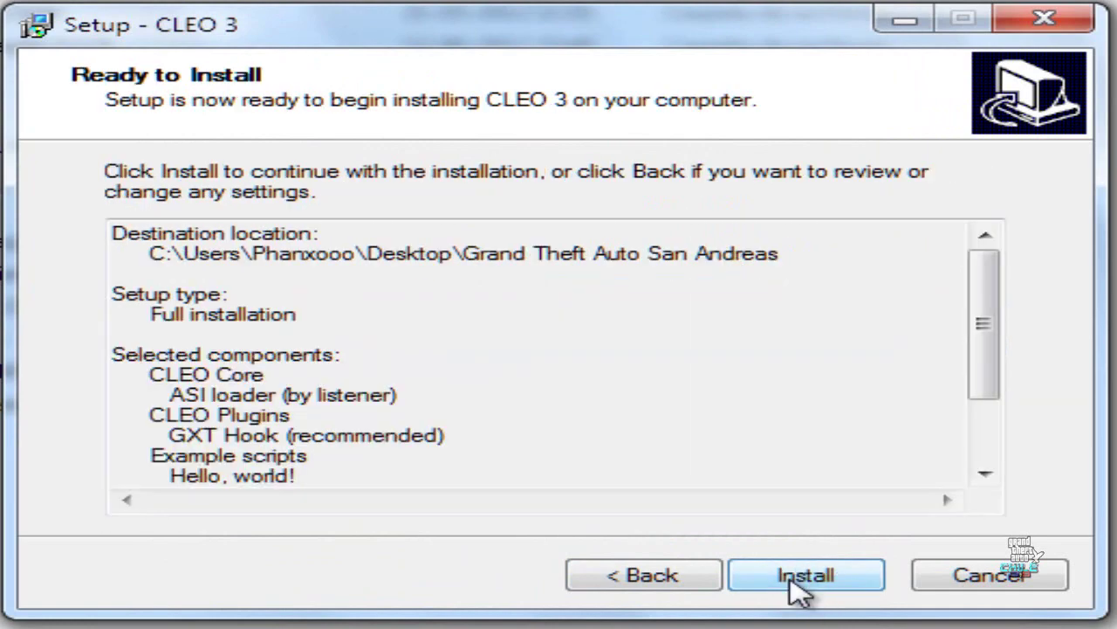
pyautogui.click(798, 585)
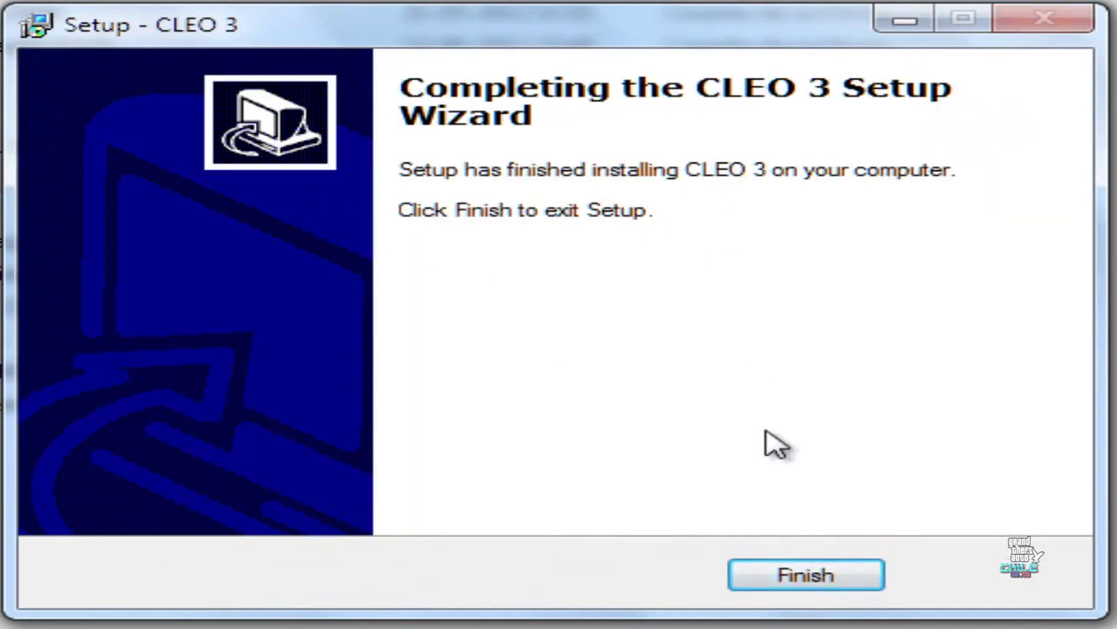
pyautogui.click(808, 578)
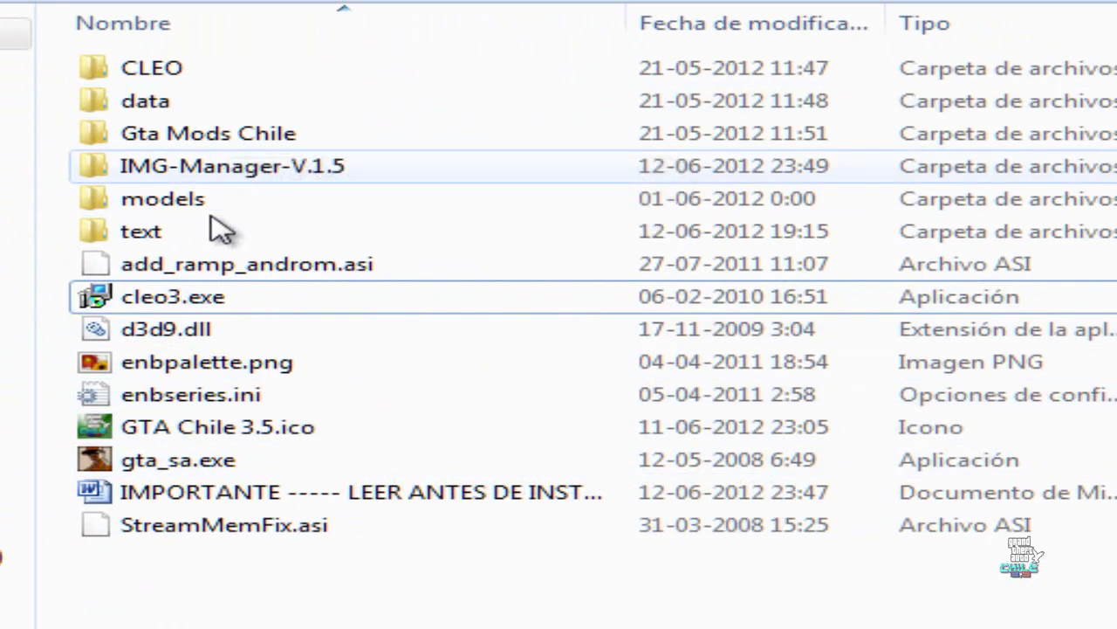
# - Launch IMG Manager V.1.5.exe from the IMG Manager V.1.5 subfolder of the mod's IMG-Manager-V.1.5 folder
pyautogui.moveTo(235, 172)
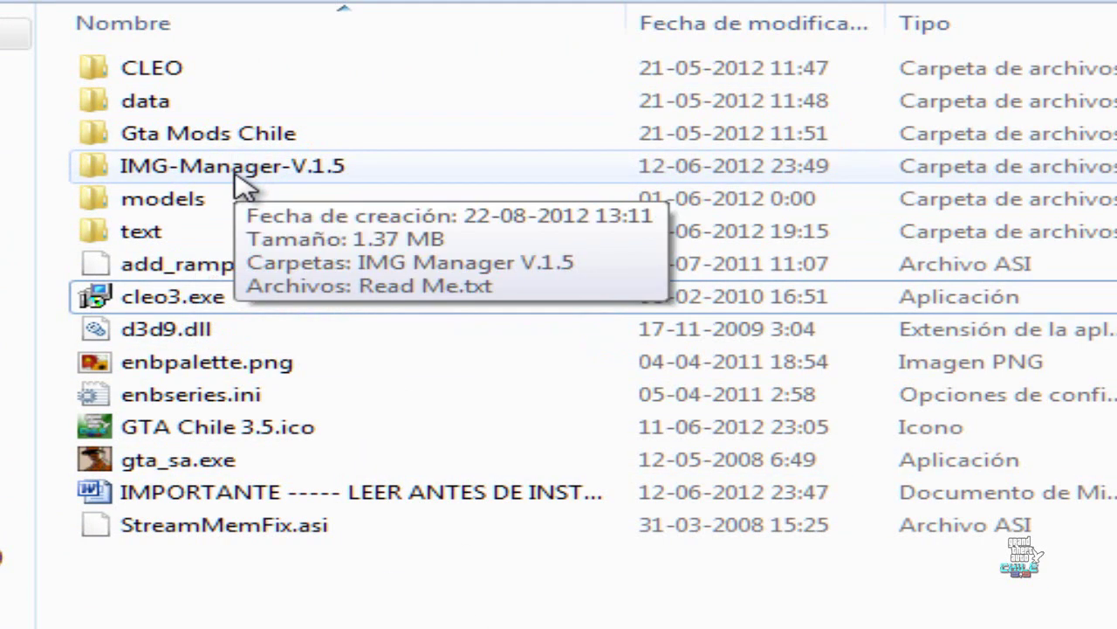
pyautogui.doubleClick(224, 175)
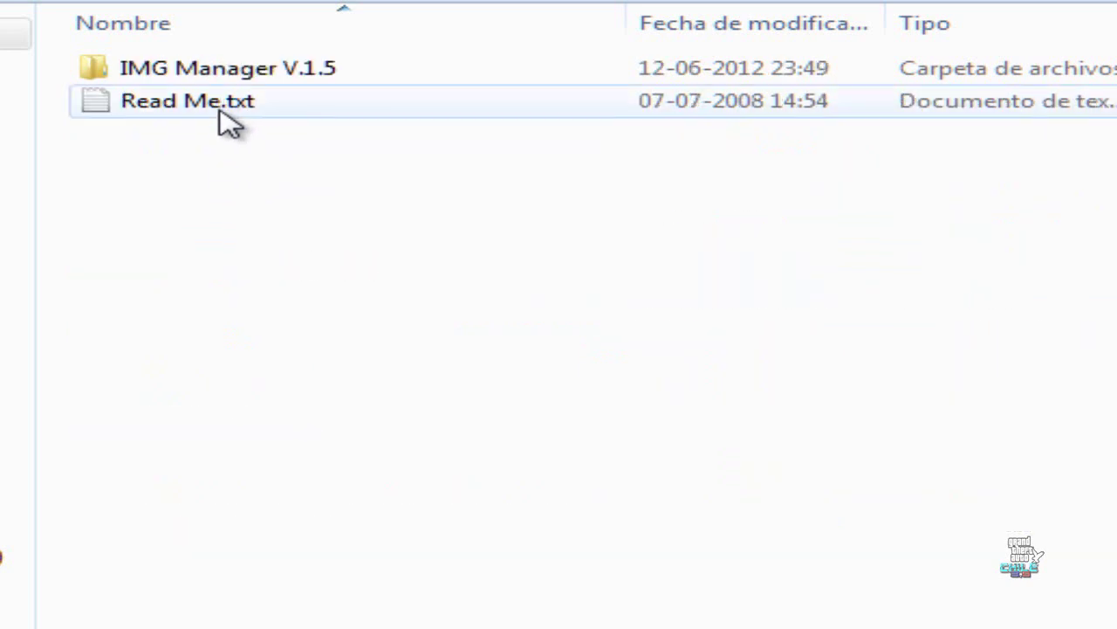
pyautogui.doubleClick(225, 74)
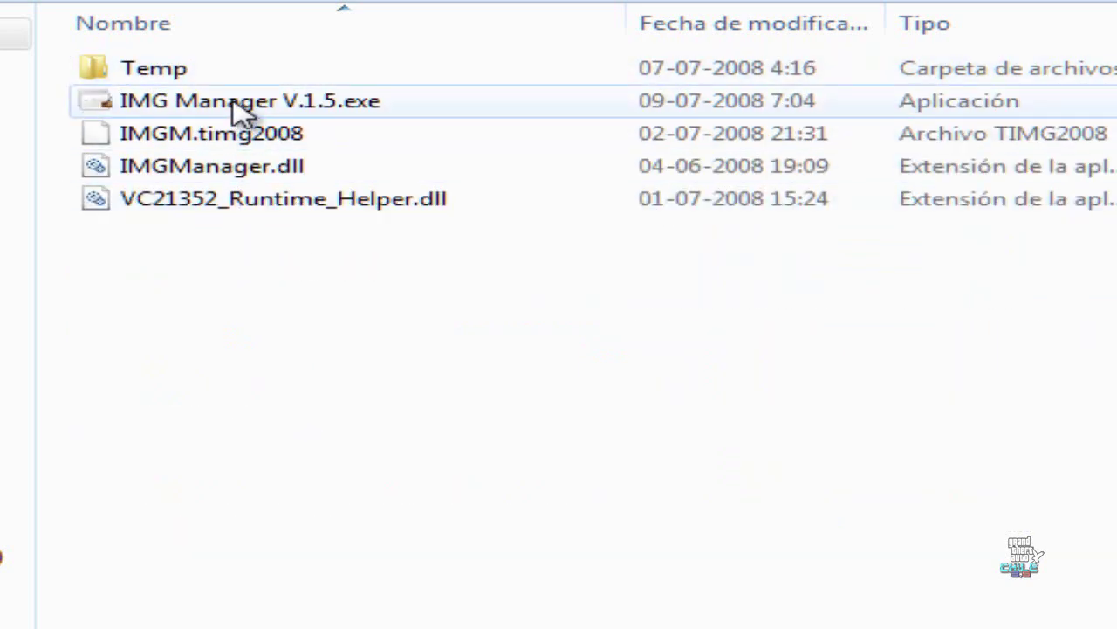
pyautogui.click(236, 109)
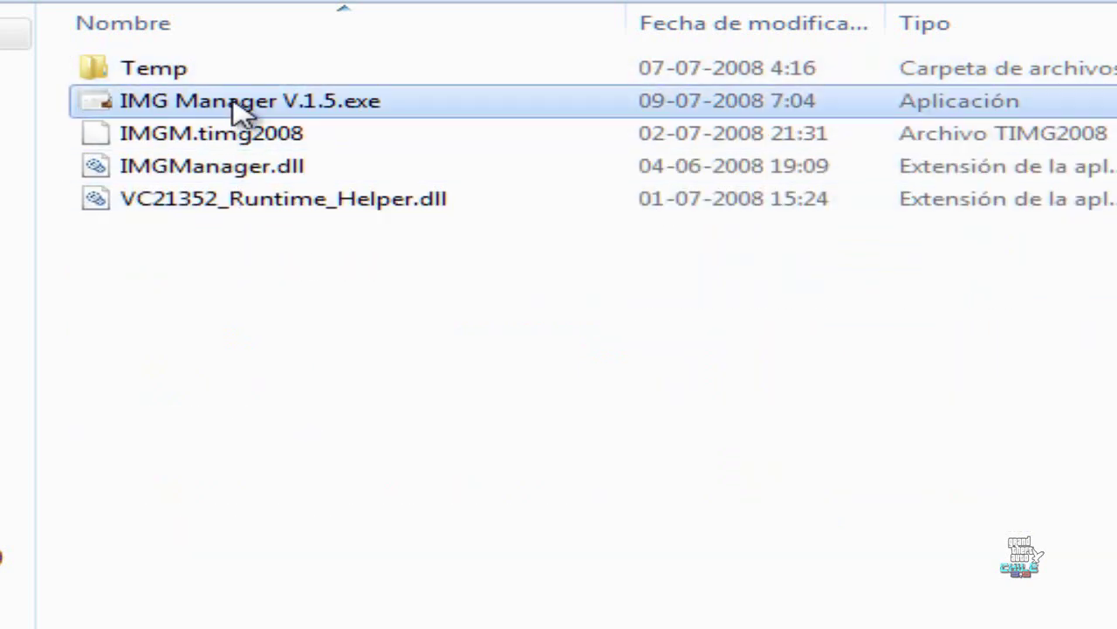
pyautogui.doubleClick(237, 107)
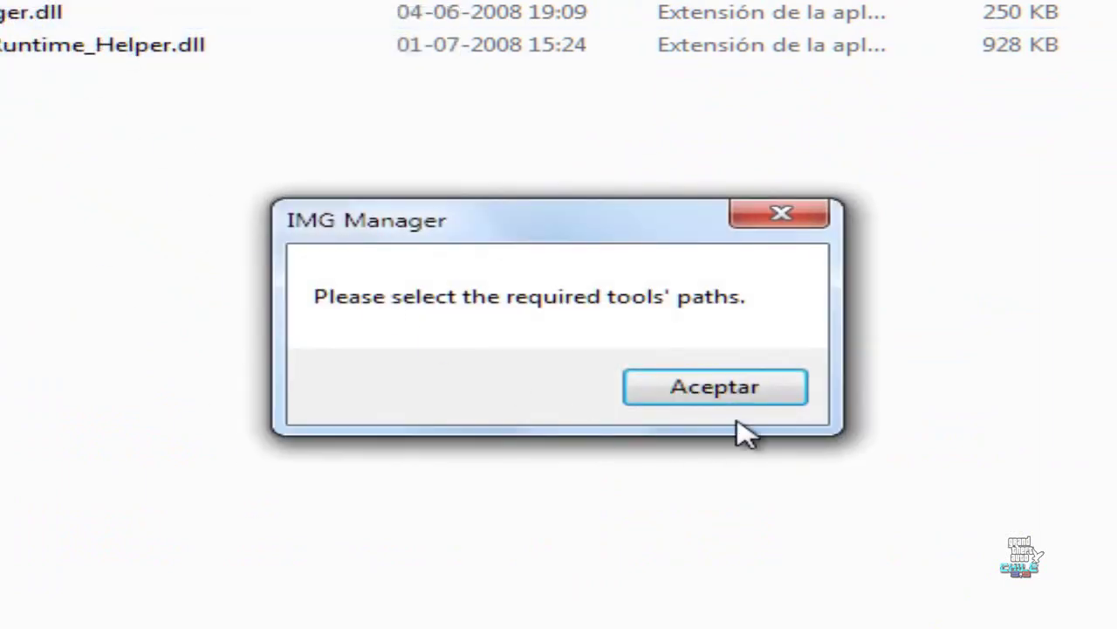
# - Dismiss the request for tool paths and close the Set Tools Paths window with all paths left blank
pyautogui.click(715, 387)
pyautogui.moveTo(293, 140); pyautogui.dragTo(324, 125)
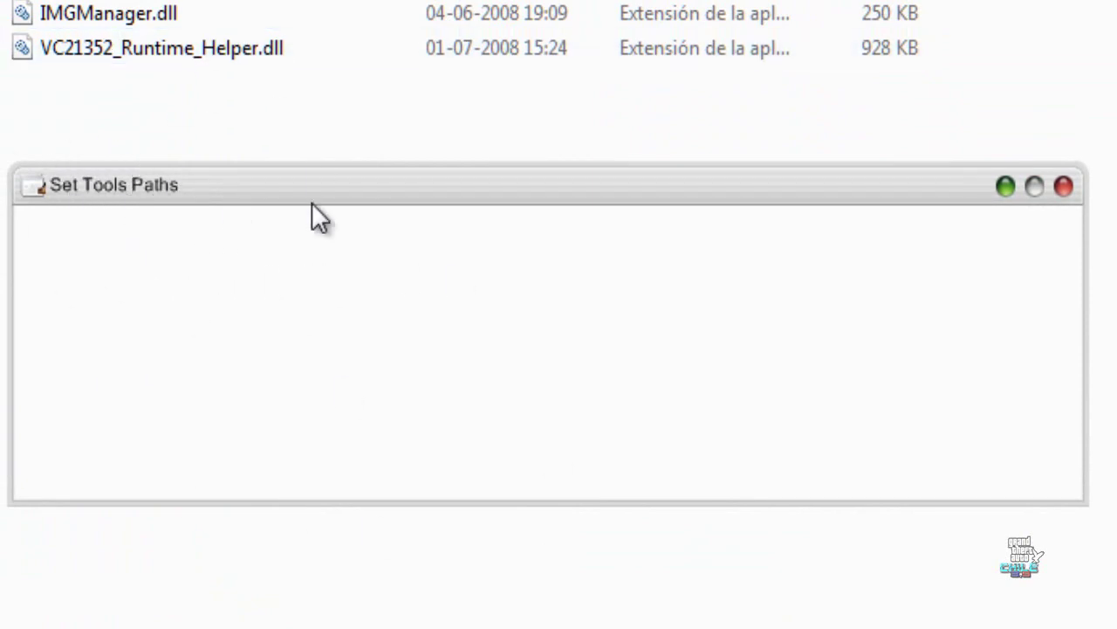
pyautogui.moveTo(203, 178); pyautogui.dragTo(267, 255)
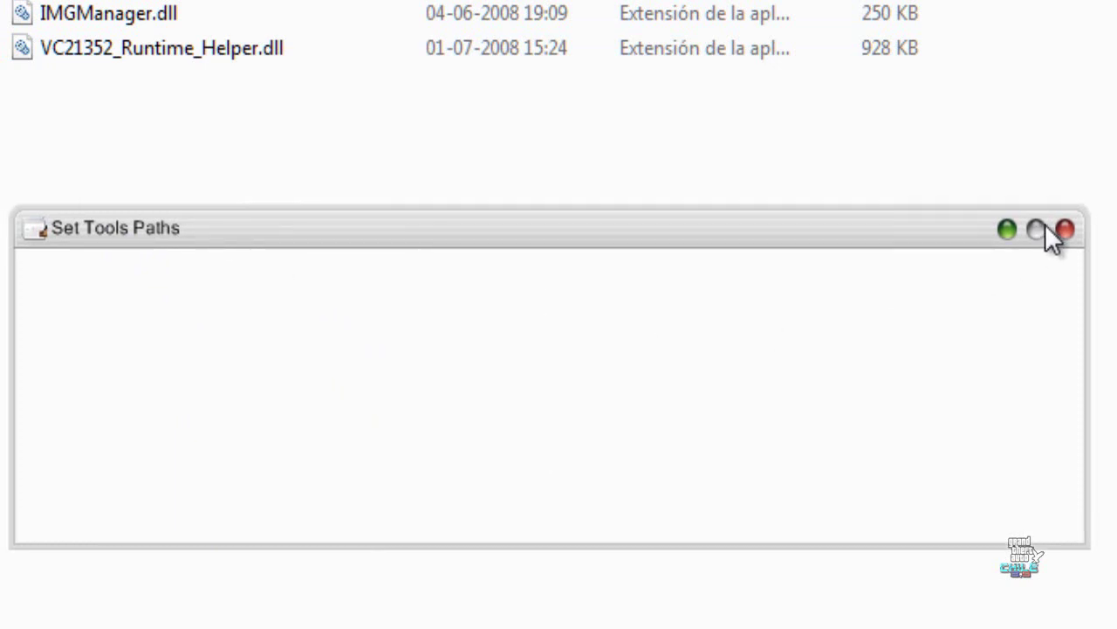
pyautogui.click(194, 133)
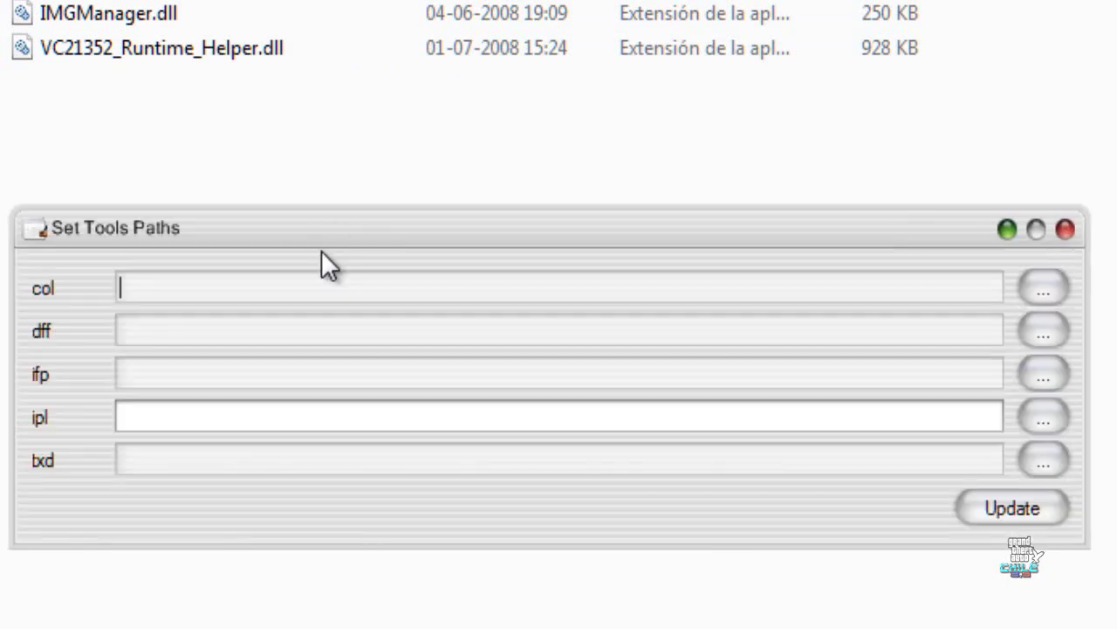
pyautogui.moveTo(320, 251); pyautogui.dragTo(163, 204)
pyautogui.click(1047, 201)
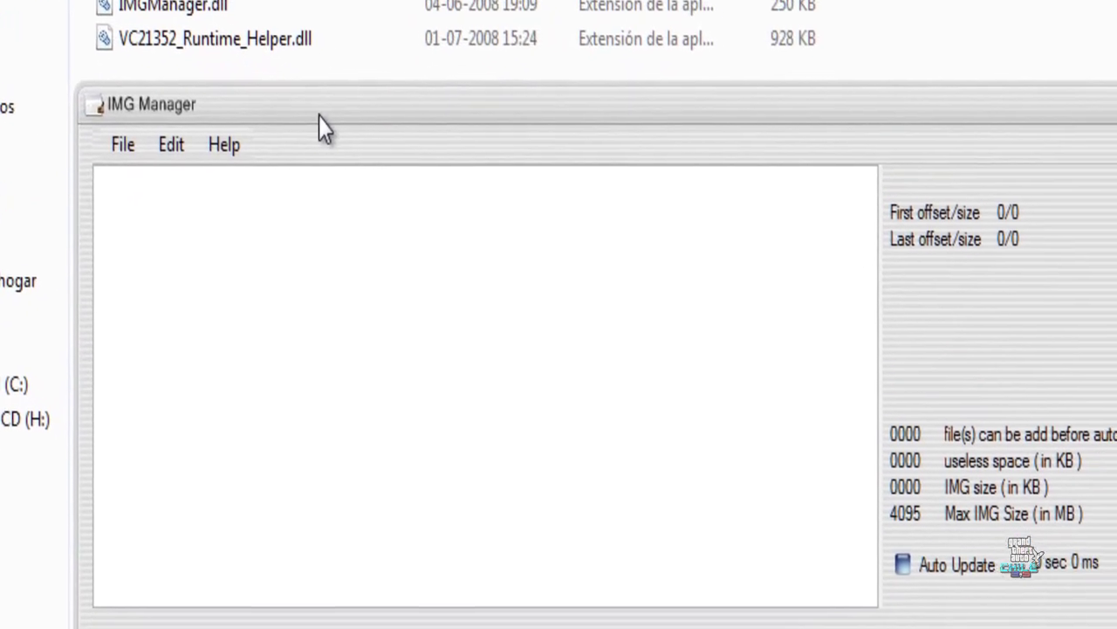
# - Open the gta3.img archive from the models folder of Grand Theft Auto San Andreas on the desktop
pyautogui.moveTo(320, 115); pyautogui.dragTo(209, 45)
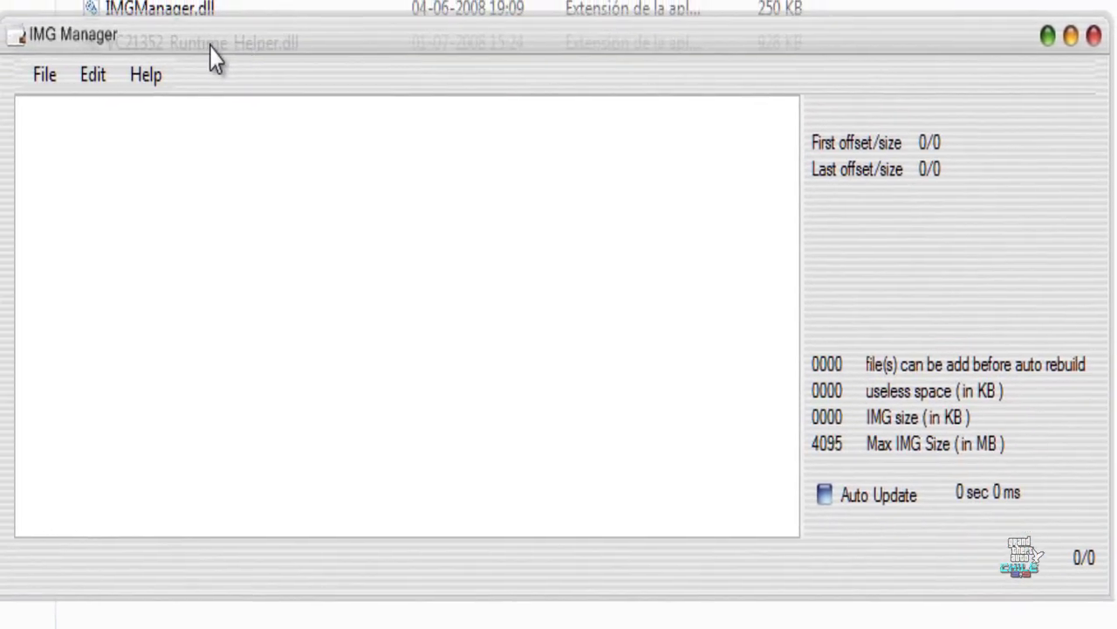
pyautogui.click(46, 76)
pyautogui.click(77, 151)
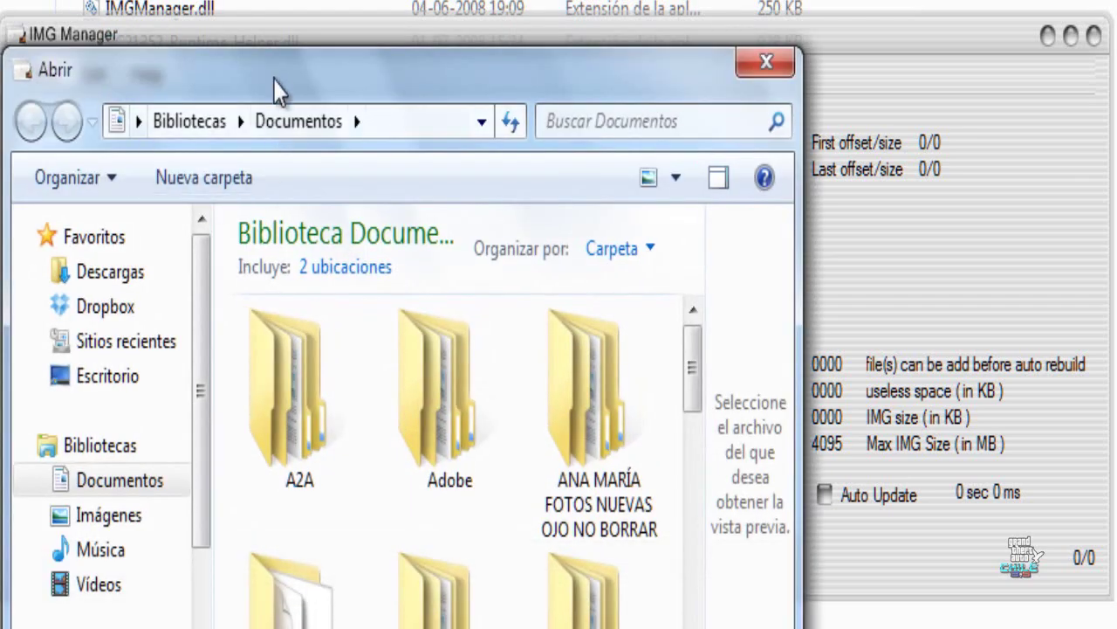
pyautogui.moveTo(110, 70); pyautogui.dragTo(119, 0)
pyautogui.click(150, 195)
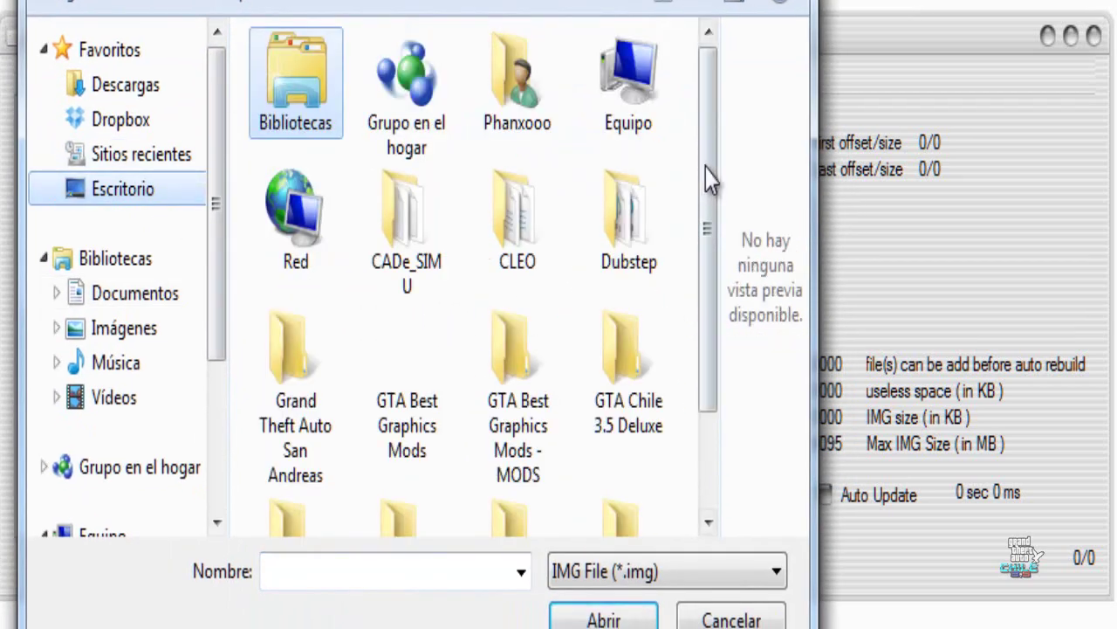
pyautogui.scroll(-3, 709, 209)
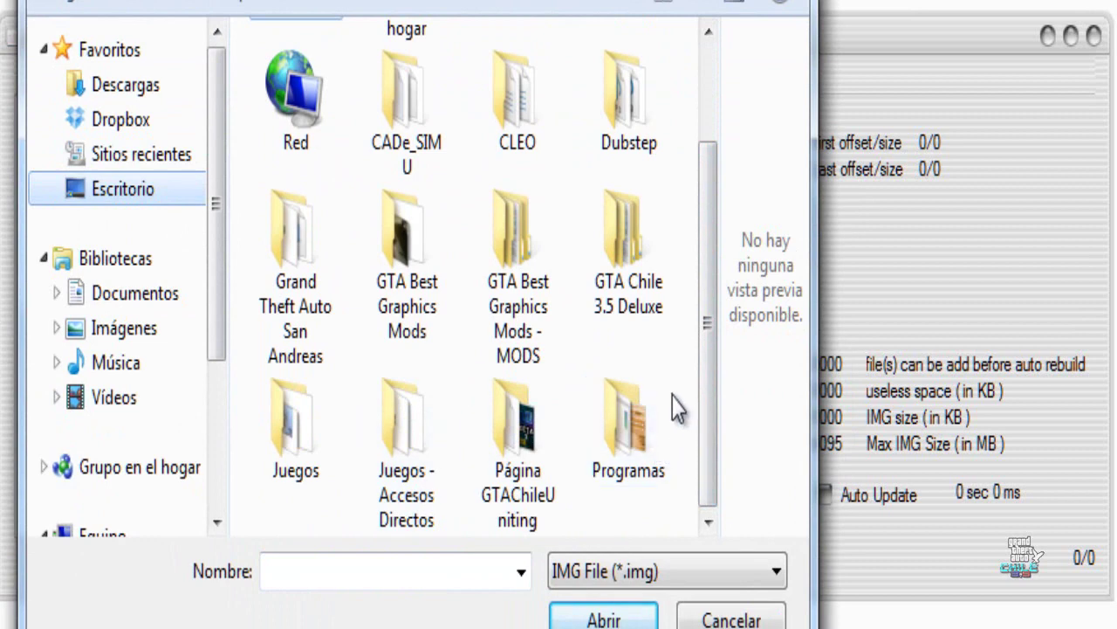
pyautogui.doubleClick(343, 280)
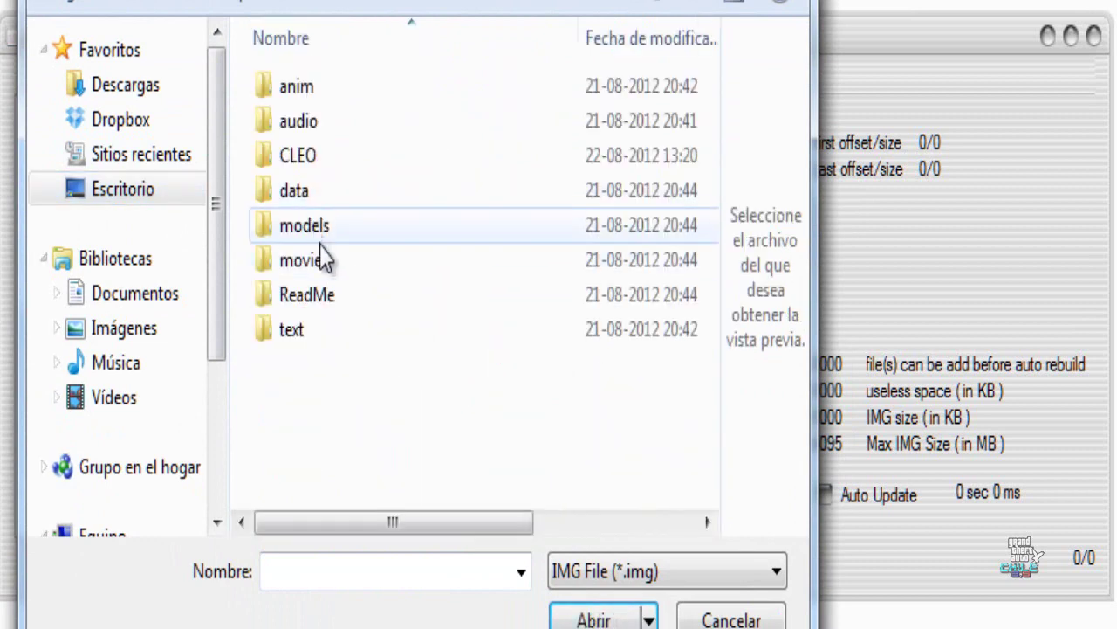
pyautogui.doubleClick(324, 228)
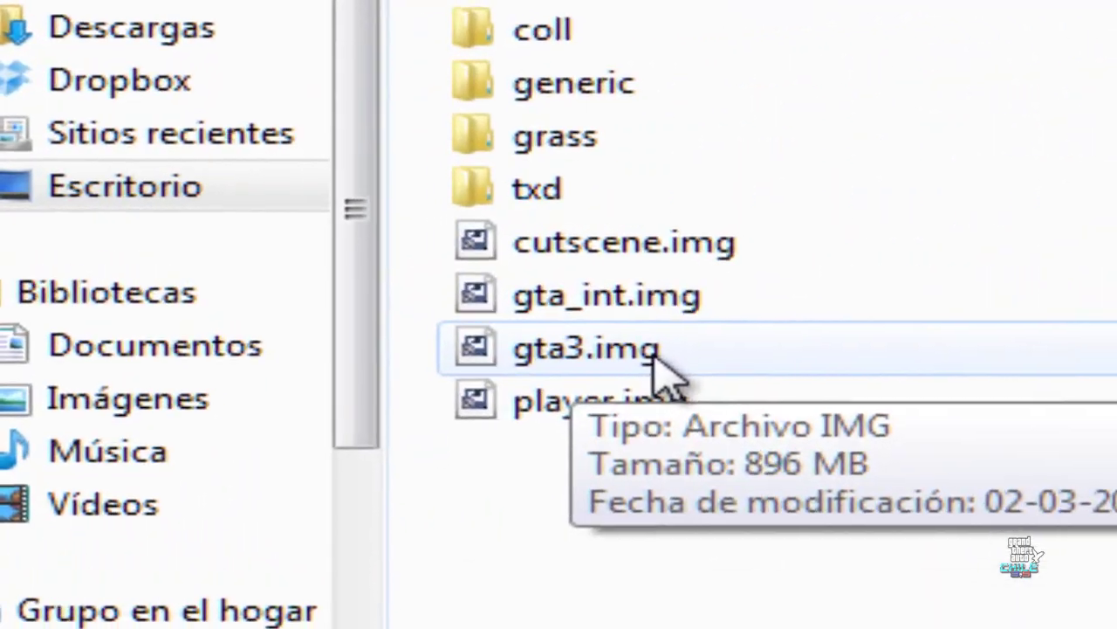
pyautogui.doubleClick(656, 353)
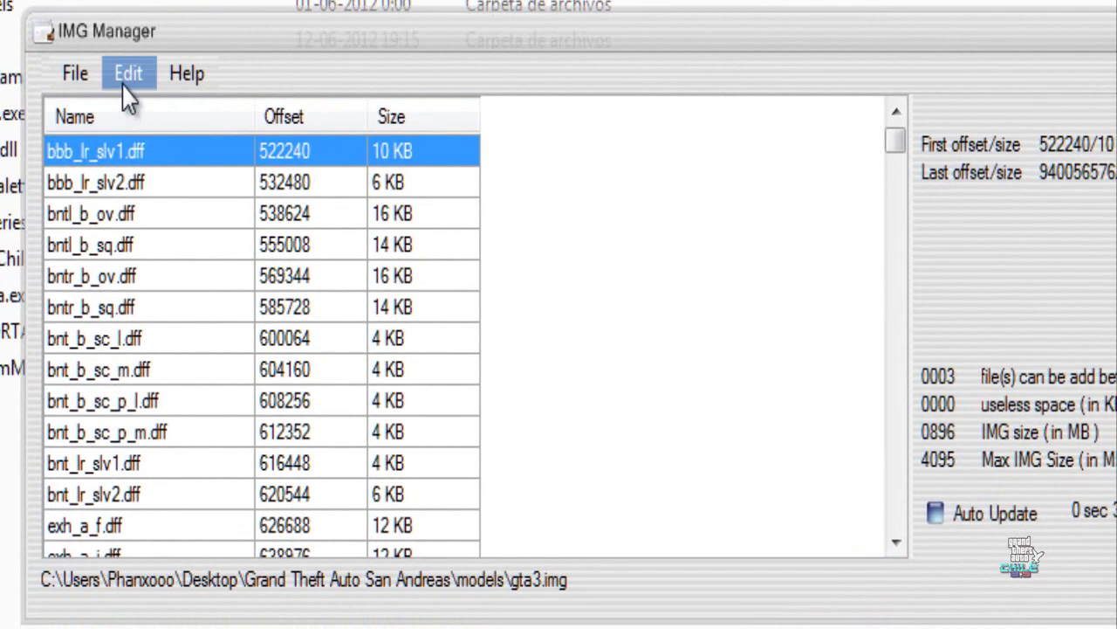
# - Bulk replace files in gta3.img from the mod's models\1.-gta3.img\1- GTA3.img Parte I folder and dismiss the import report
pyautogui.click(194, 170)
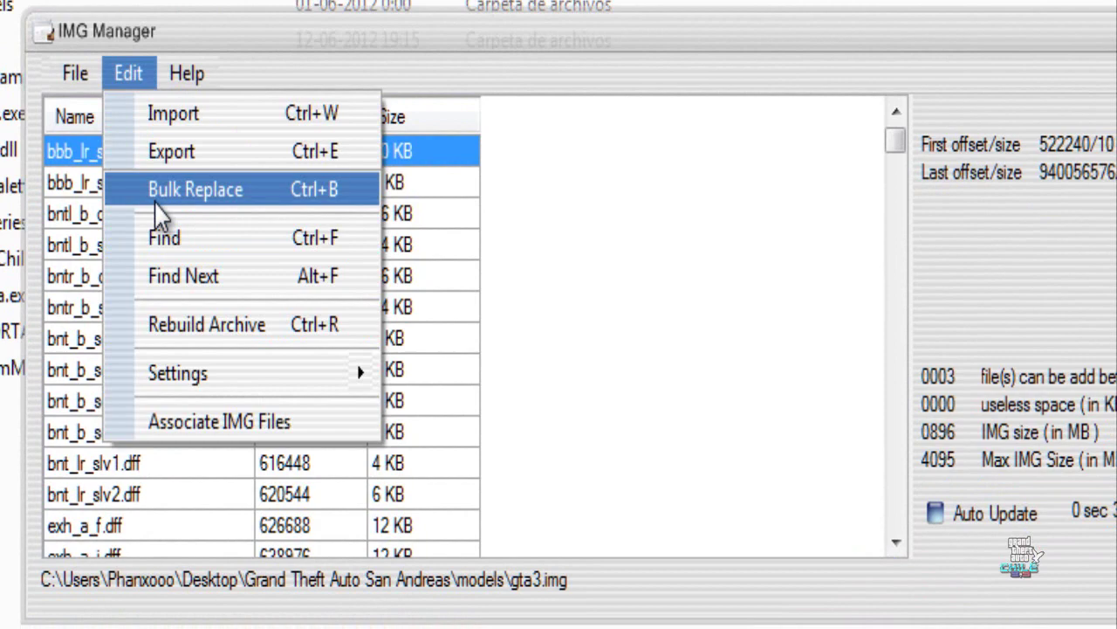
pyautogui.click(194, 190)
pyautogui.click(499, 401)
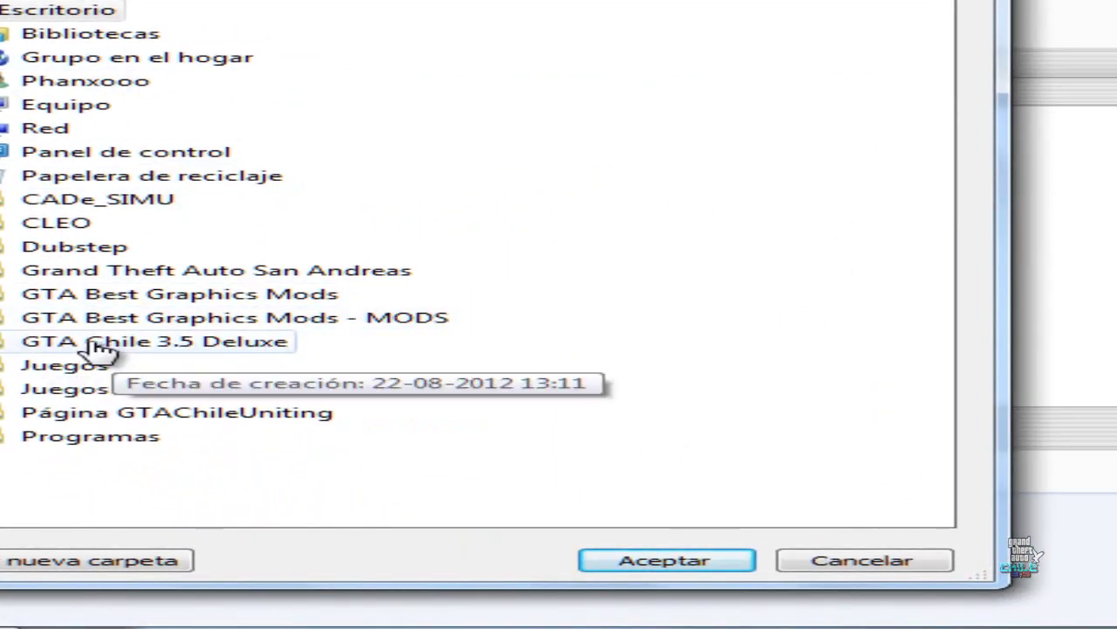
pyautogui.click(96, 347)
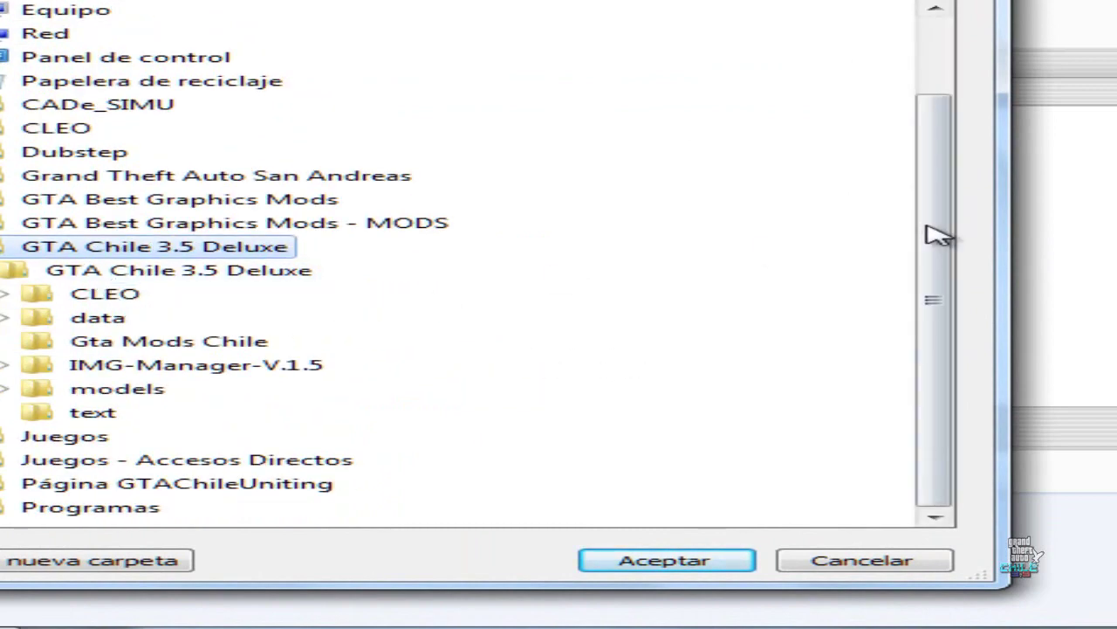
pyautogui.click(157, 389)
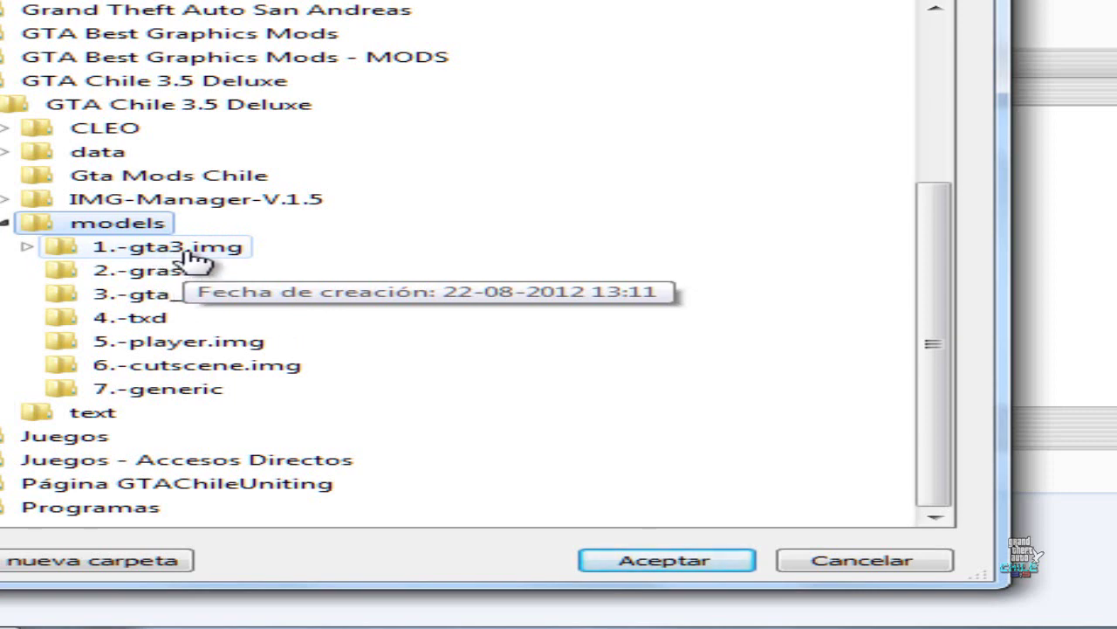
pyautogui.click(186, 249)
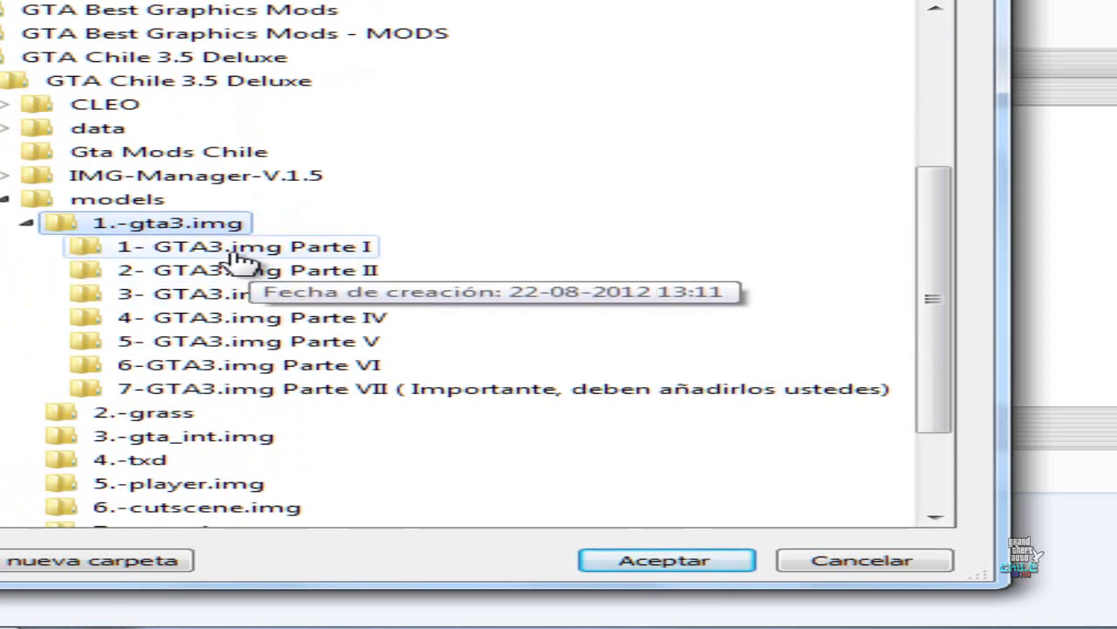
pyautogui.click(331, 248)
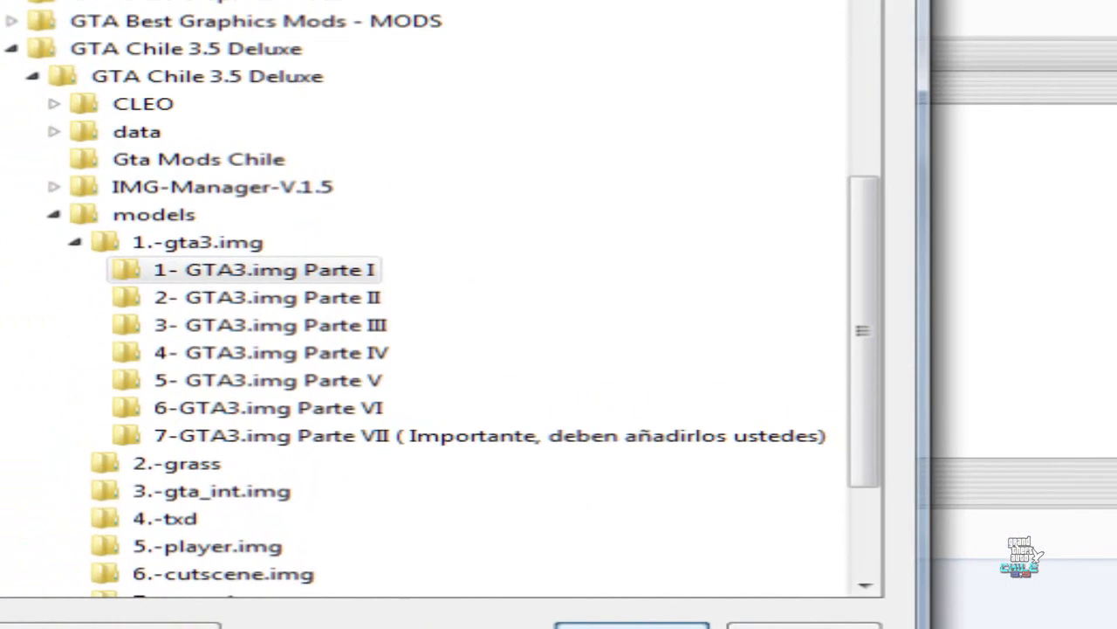
pyautogui.click(643, 563)
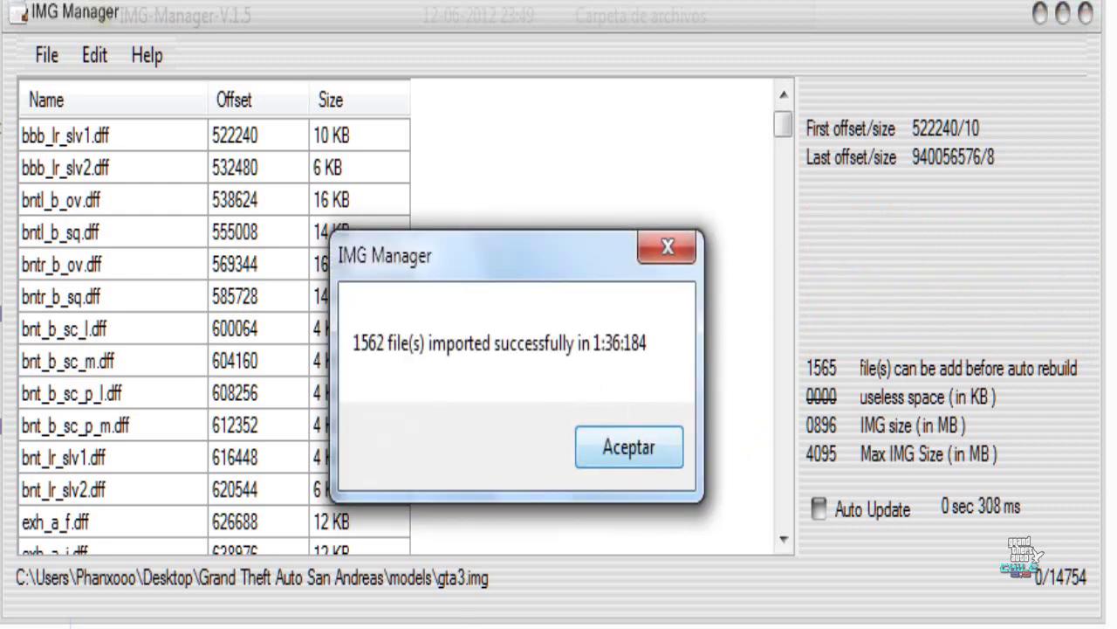
pyautogui.click(629, 446)
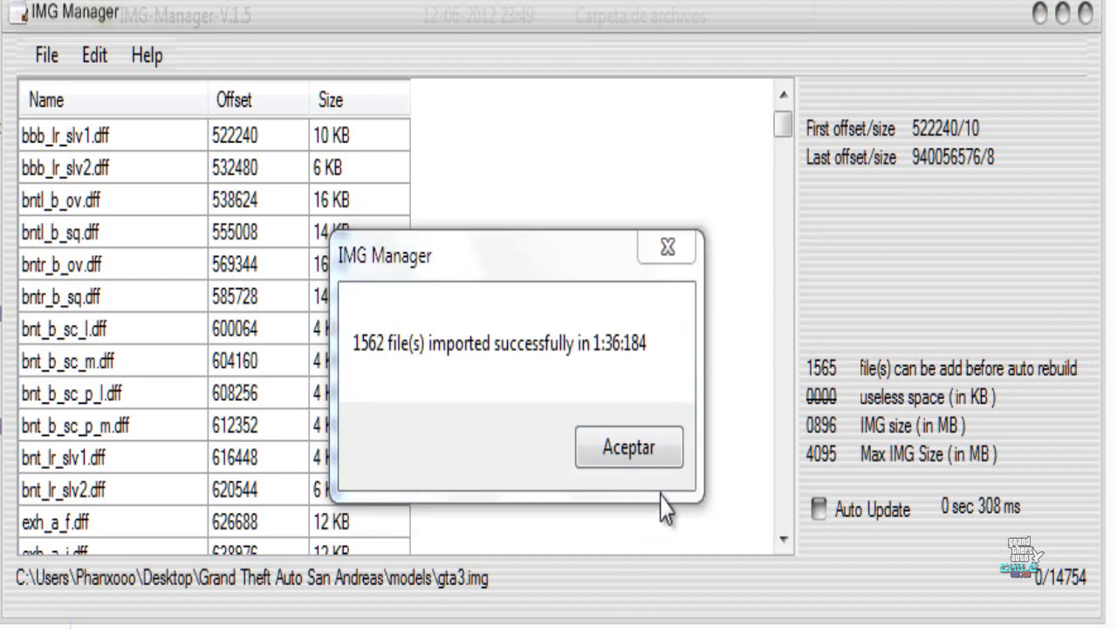
pyautogui.moveTo(531, 257); pyautogui.dragTo(449, 381)
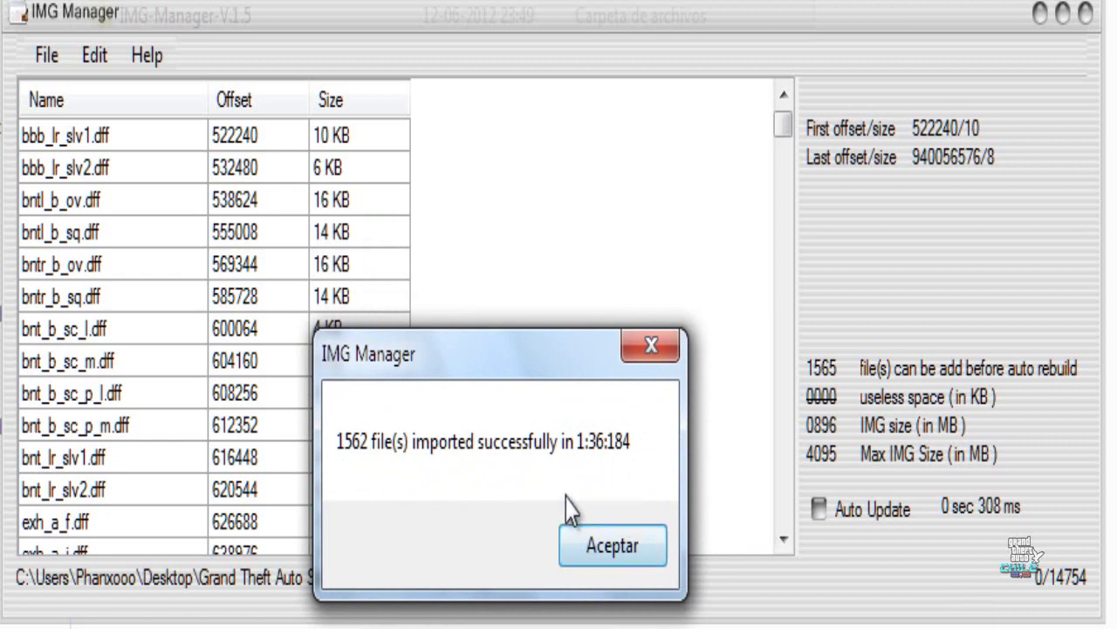
pyautogui.click(592, 550)
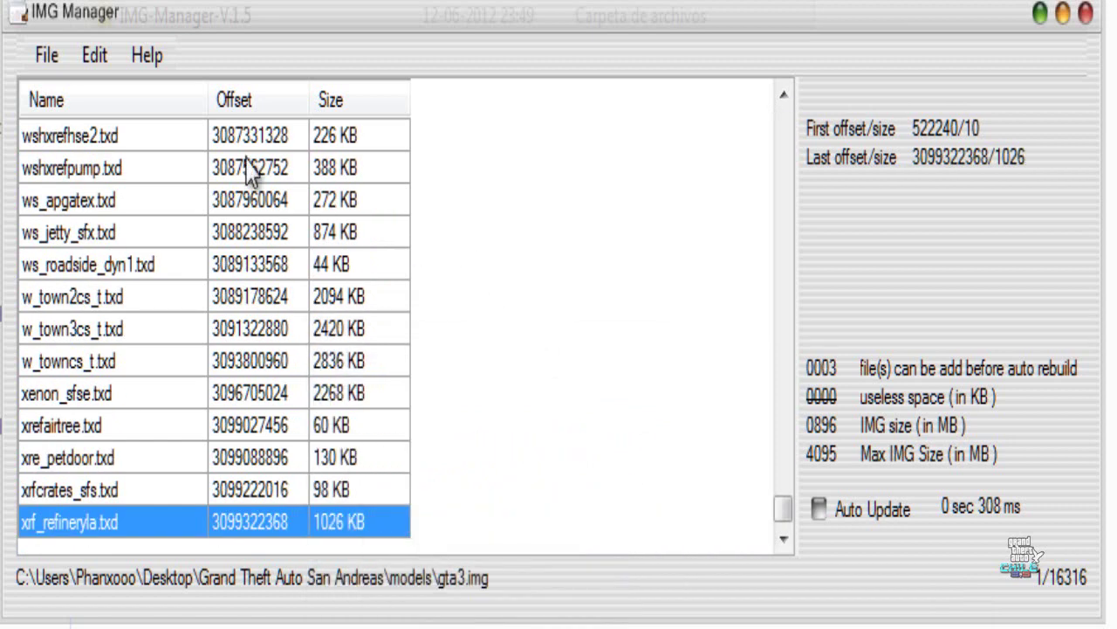
# - Start another Bulk Replace on gta3.img and choose the mod's models\1.-gta3.img\2- GTA3.img Parte II folder as the source
pyautogui.click(96, 57)
pyautogui.click(125, 179)
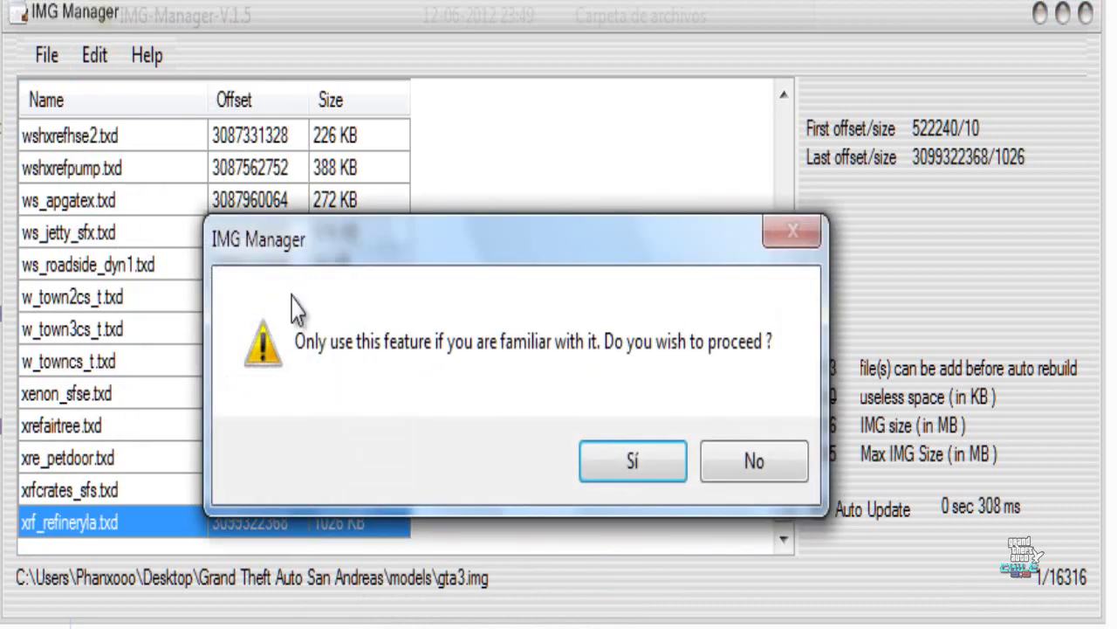
pyautogui.click(630, 460)
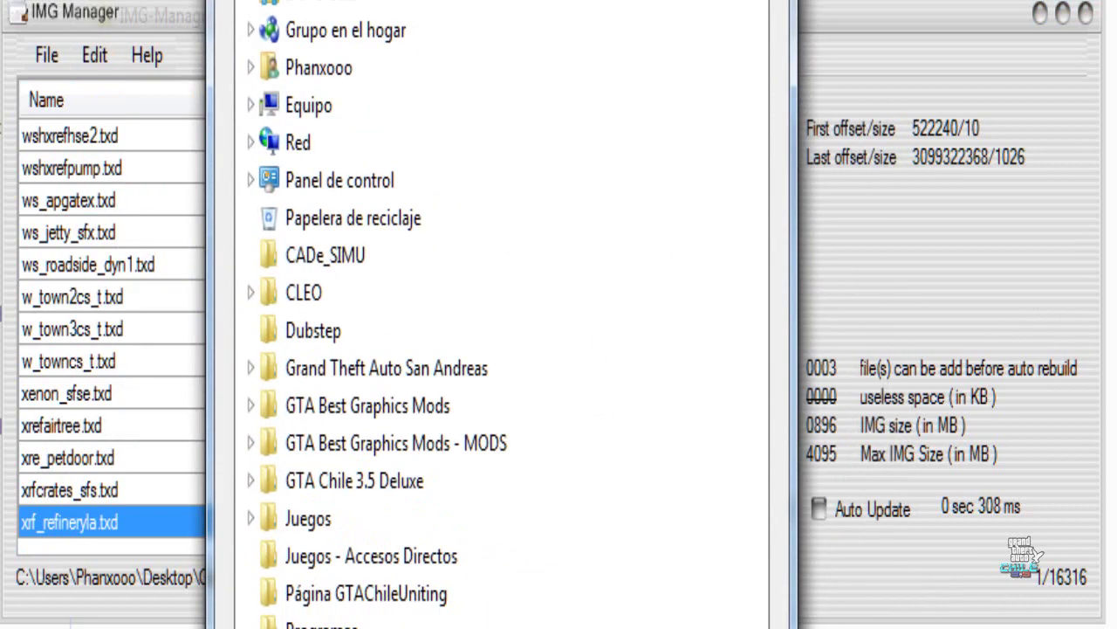
pyautogui.click(337, 458)
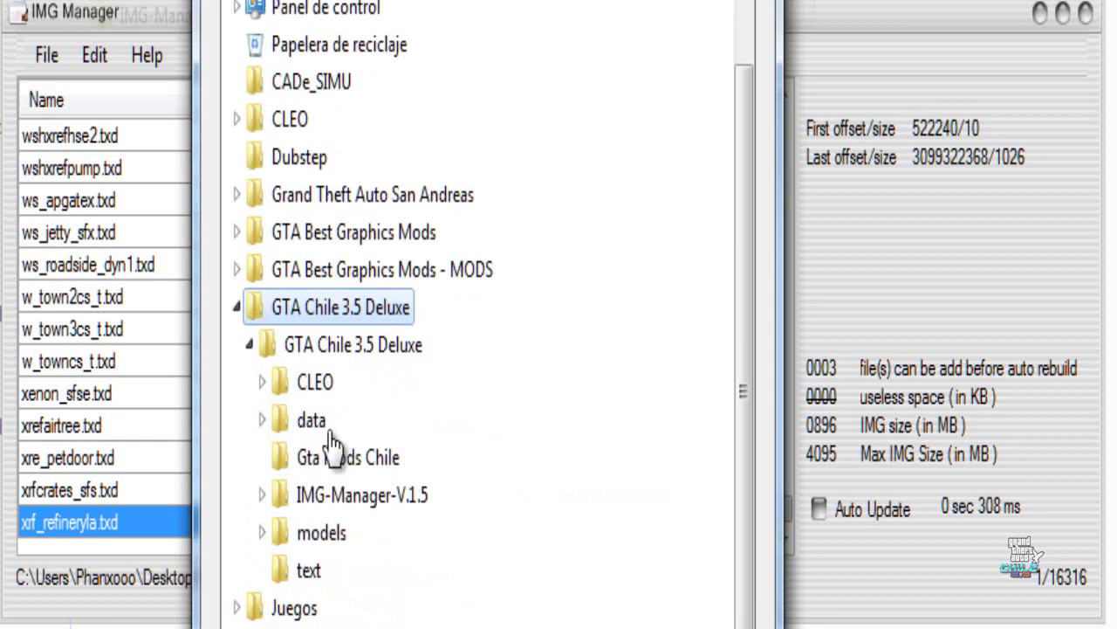
pyautogui.scroll(1, 324, 491)
pyautogui.click(310, 607)
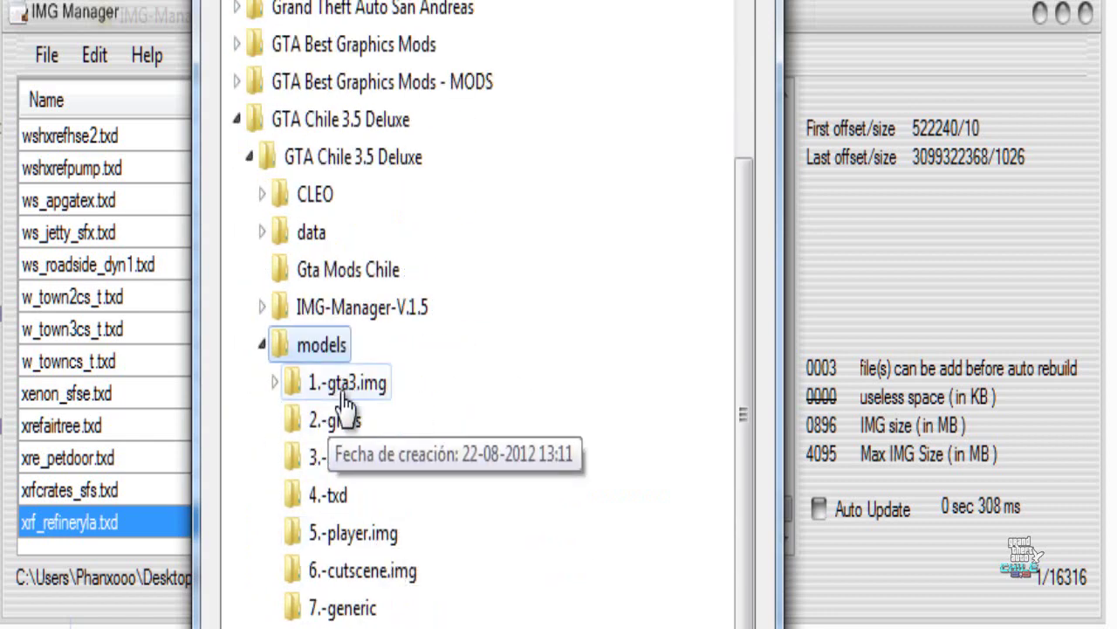
pyautogui.scroll(3, 377, 419)
pyautogui.scroll(-3, 561, 444)
pyautogui.scroll(-1, 742, 357)
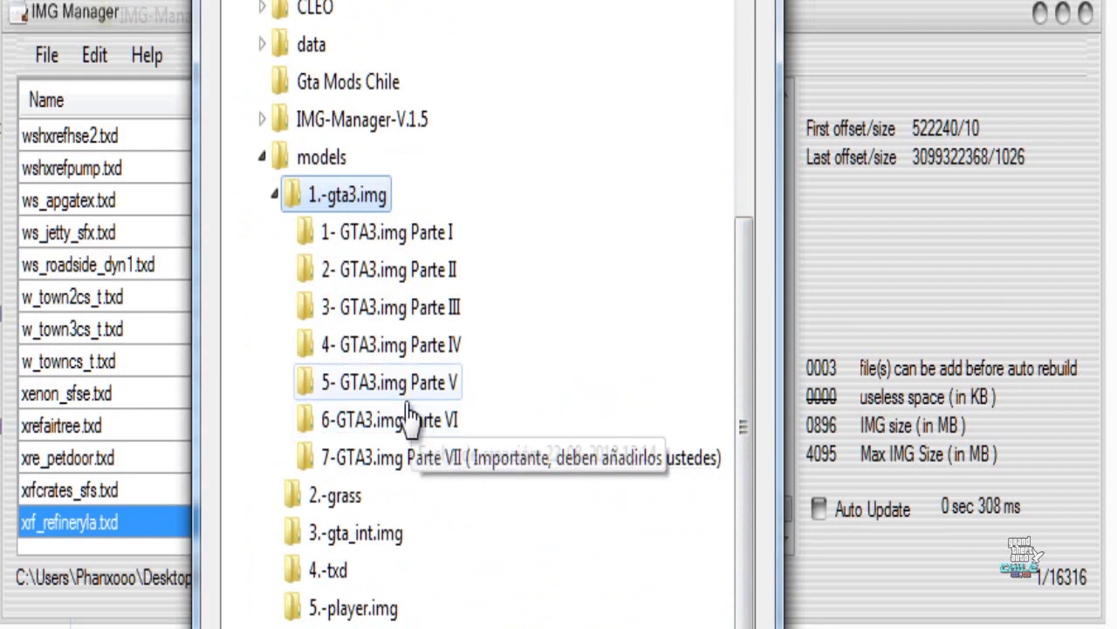
pyautogui.click(371, 269)
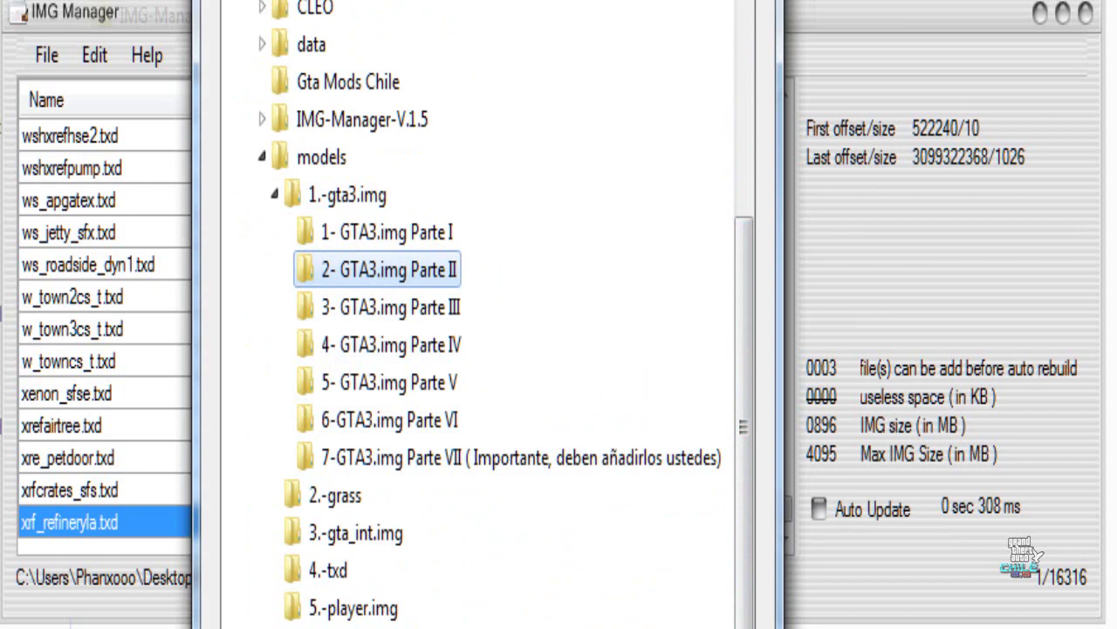
pyautogui.moveTo(743, 419); pyautogui.dragTo(738, 515)
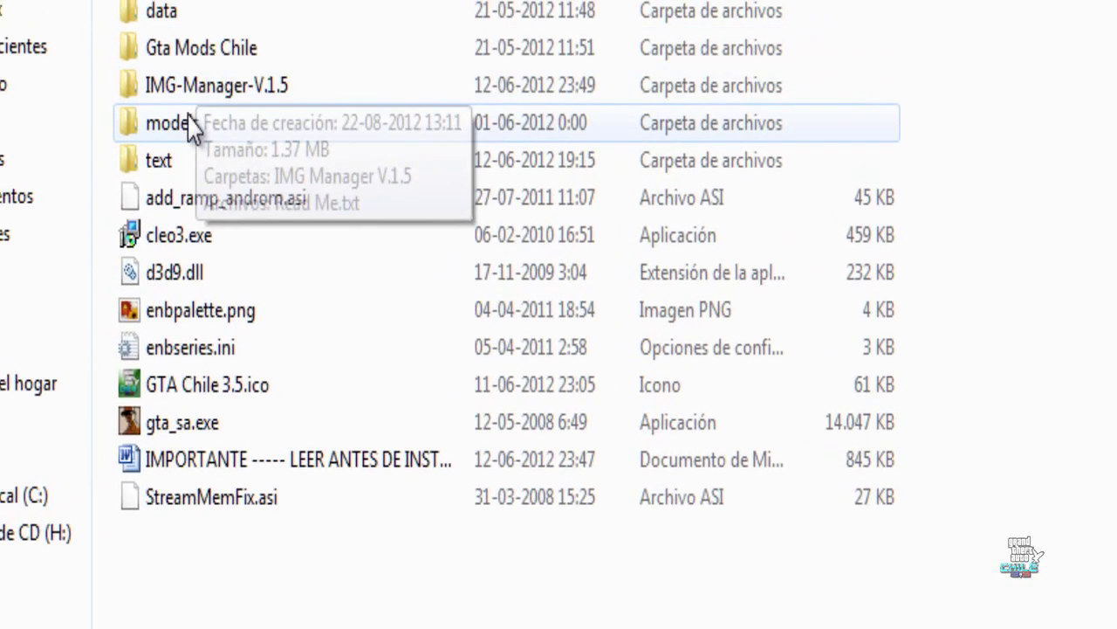
# - Start an Import into gta3.img and browse to the models\1.-gta3.img folder of GTA Chile 3.5 Deluxe on the desktop
pyautogui.doubleClick(137, 120)
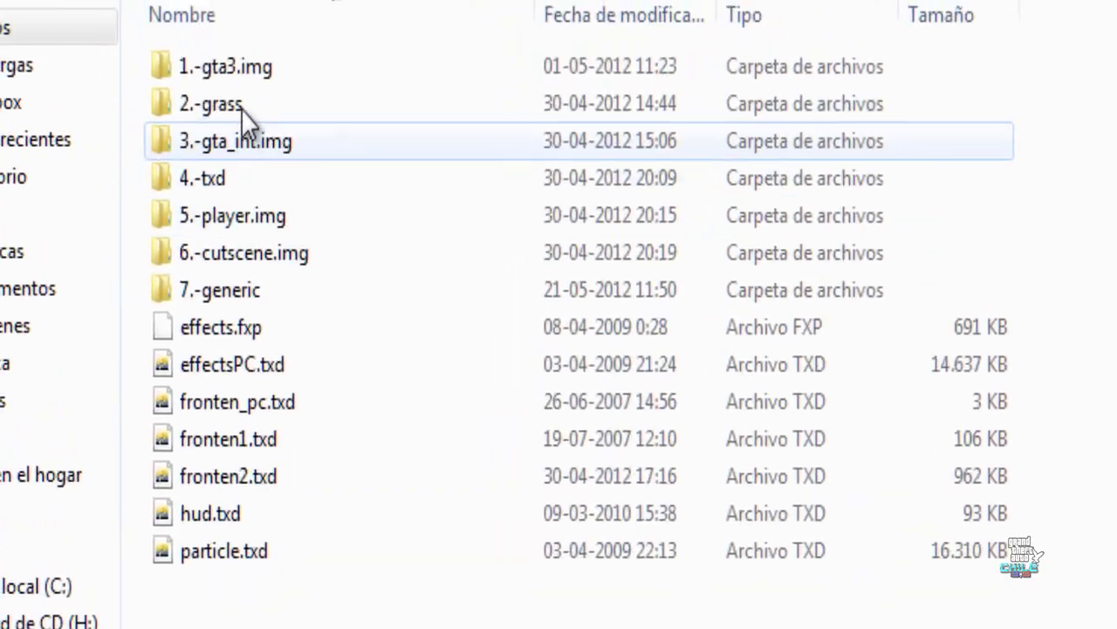
pyautogui.doubleClick(247, 61)
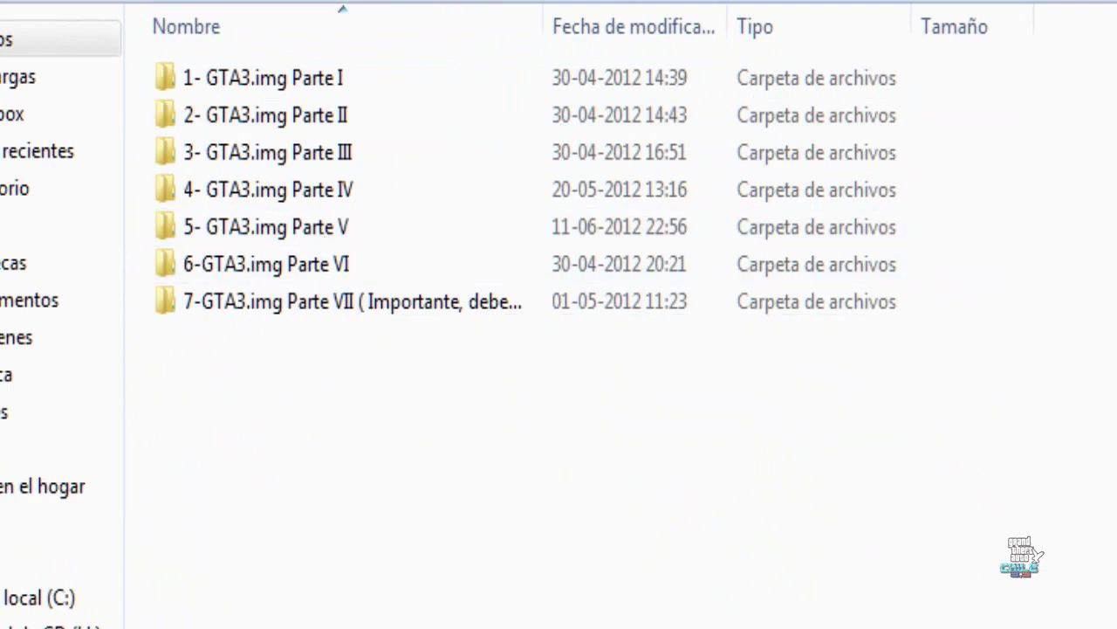
pyautogui.hotkey('alt', 'Tab')
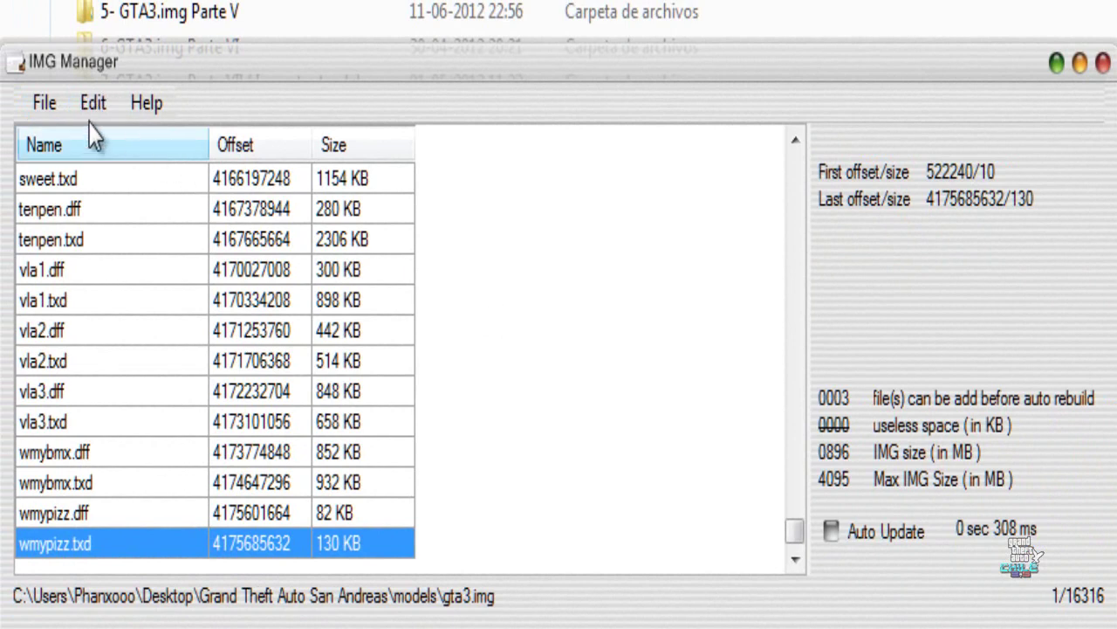
pyautogui.click(90, 107)
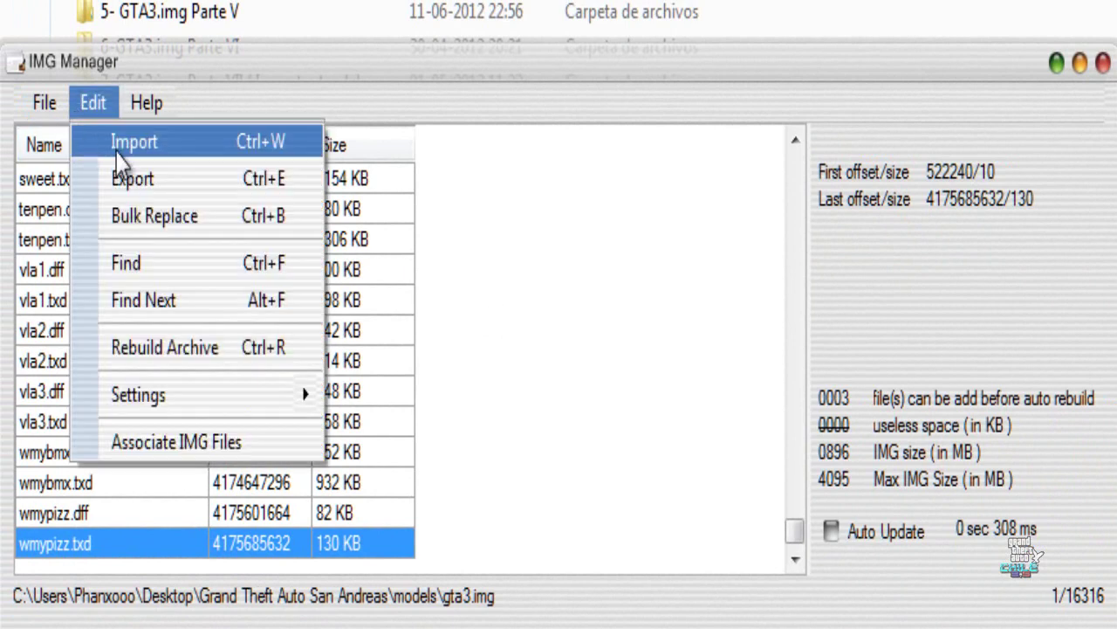
pyautogui.click(189, 149)
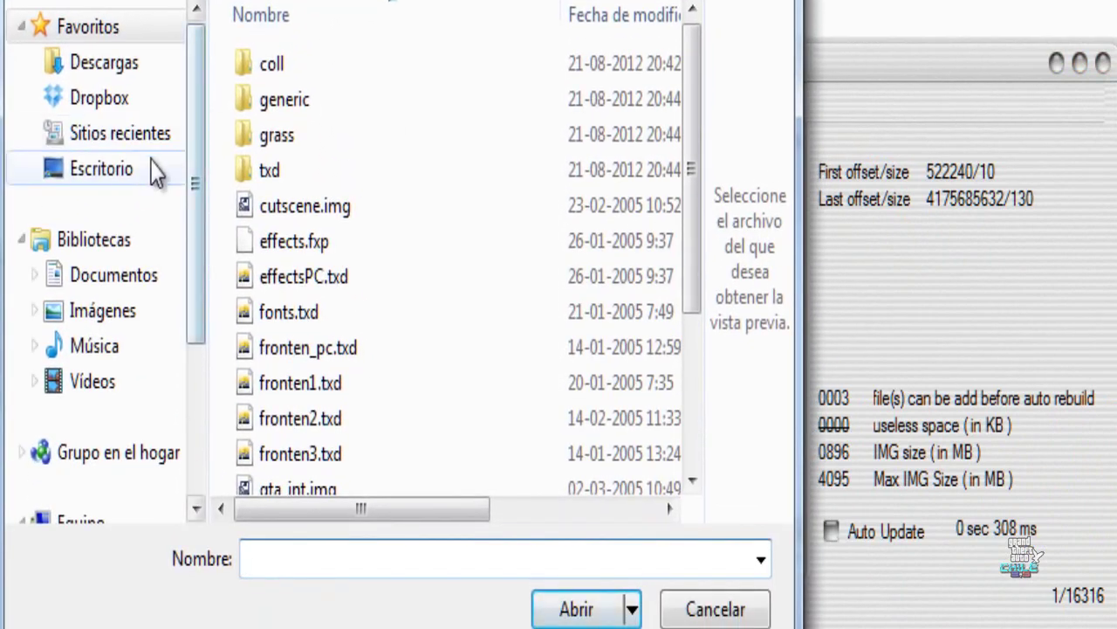
pyautogui.click(155, 173)
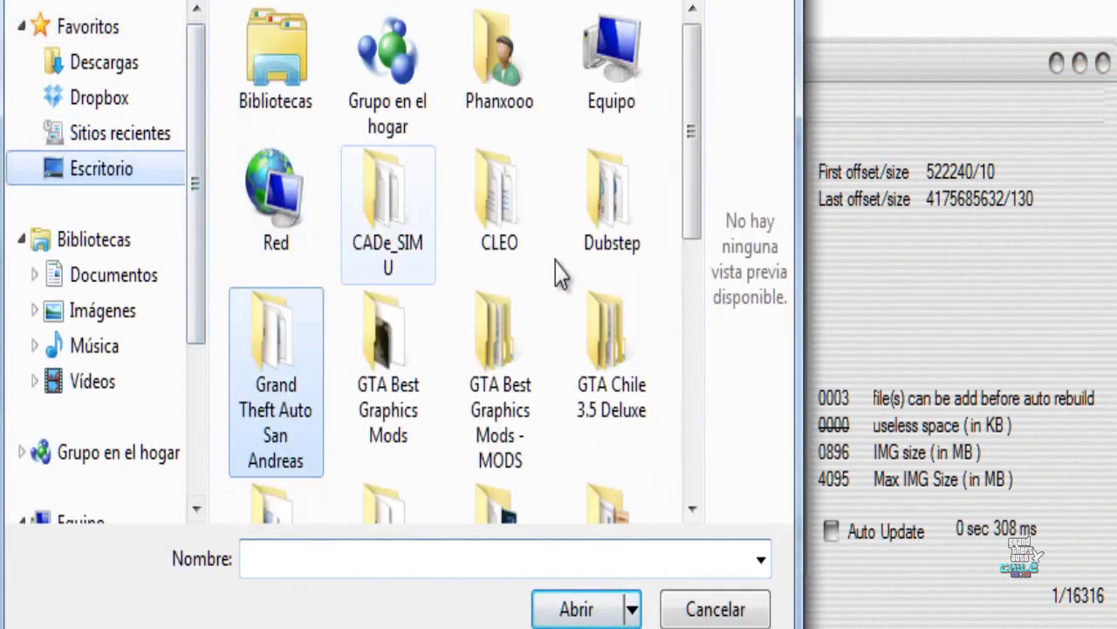
pyautogui.scroll(-5, 701, 262)
pyautogui.scroll(3, 718, 271)
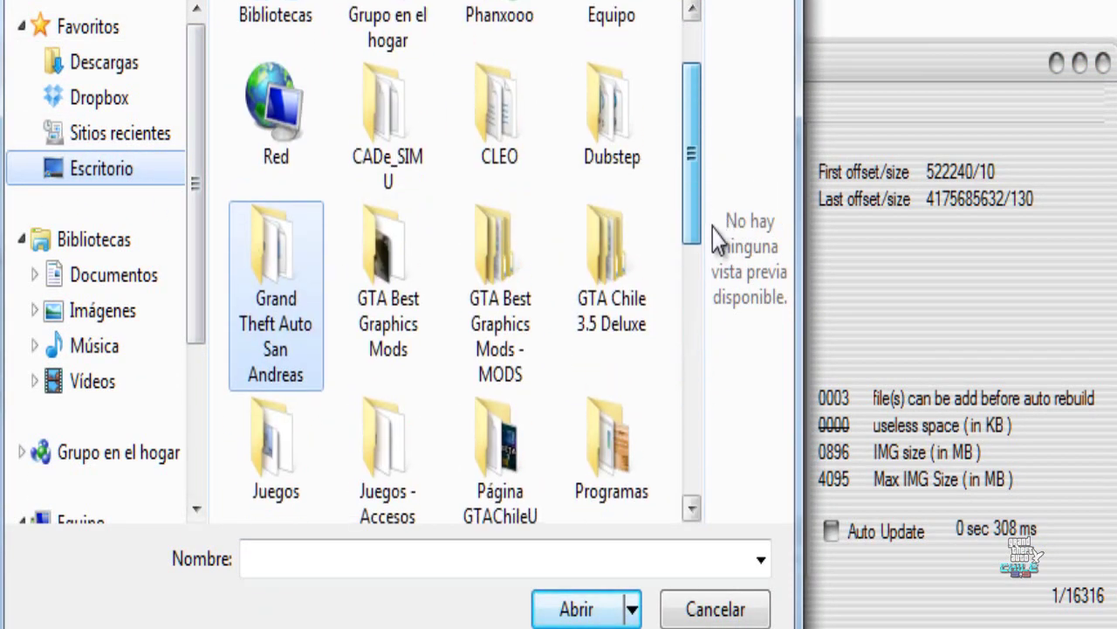
pyautogui.doubleClick(654, 254)
pyautogui.doubleClick(349, 92)
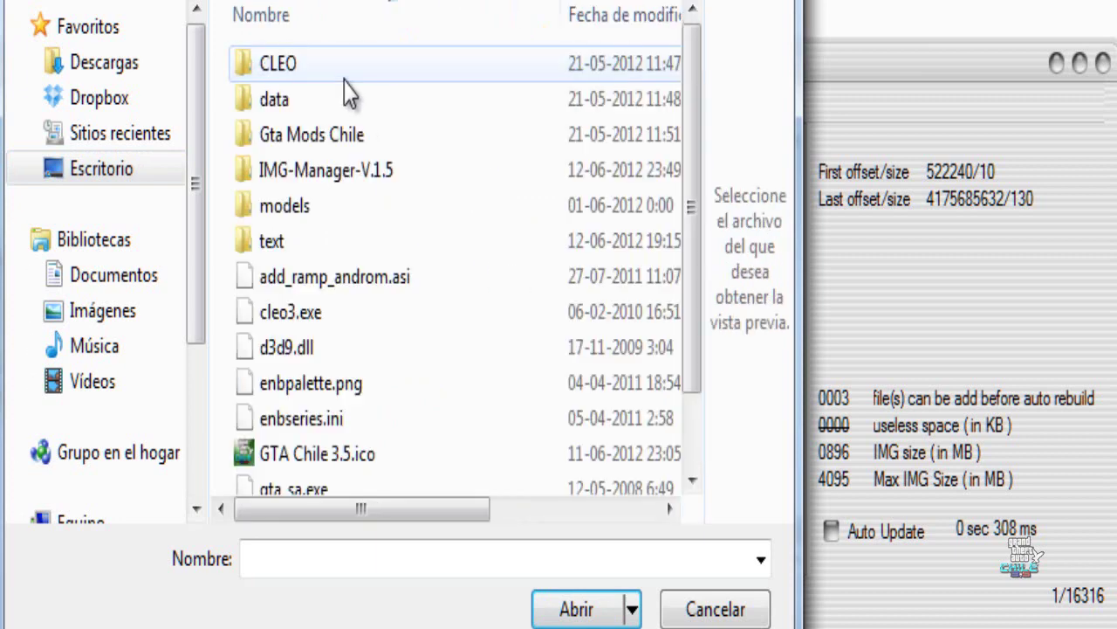
pyautogui.doubleClick(315, 206)
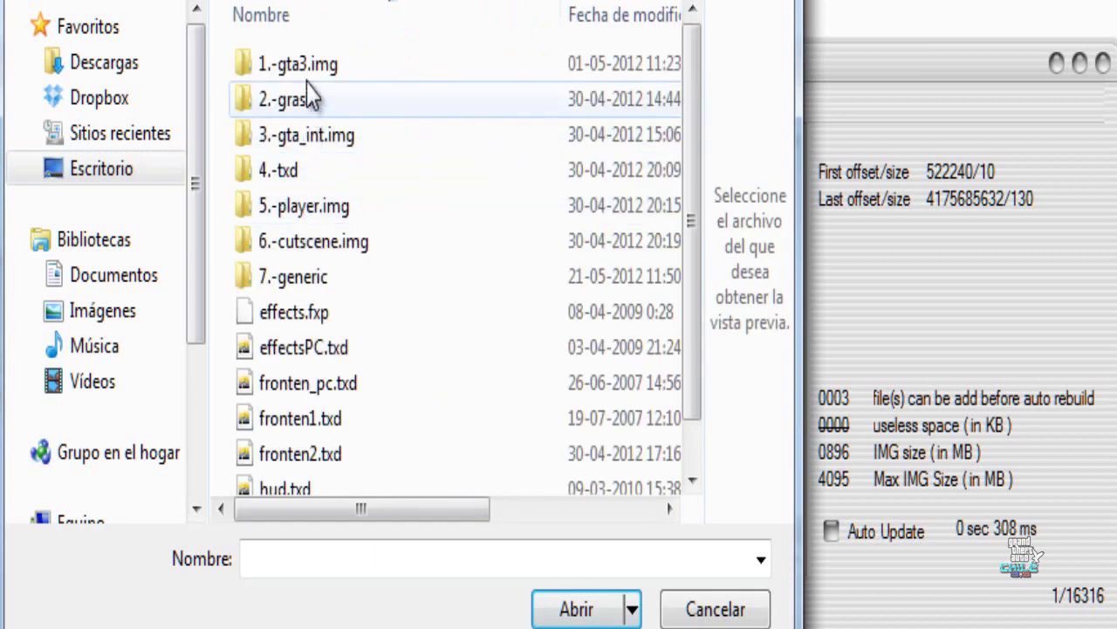
pyautogui.doubleClick(310, 63)
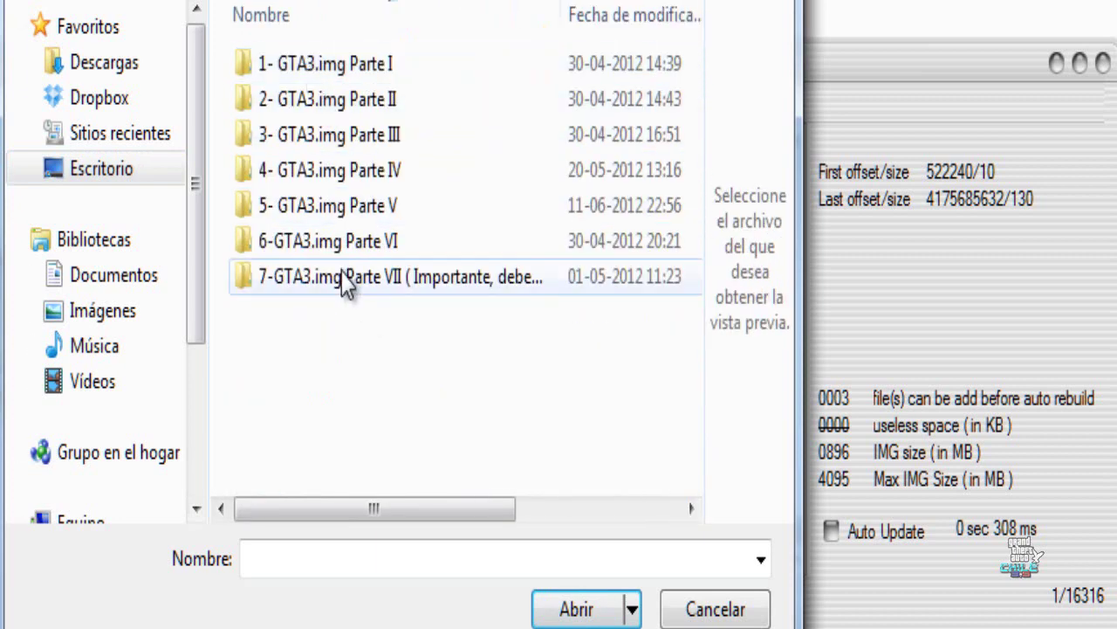
# - Import all files from the 7-GTA3.img Parte VII folder into gta3.img, accepting the auto rebuild and dismissing the reports
pyautogui.doubleClick(302, 292)
pyautogui.moveTo(449, 311); pyautogui.dragTo(297, 83)
pyautogui.moveTo(440, 307); pyautogui.dragTo(244, 67)
pyautogui.click(569, 607)
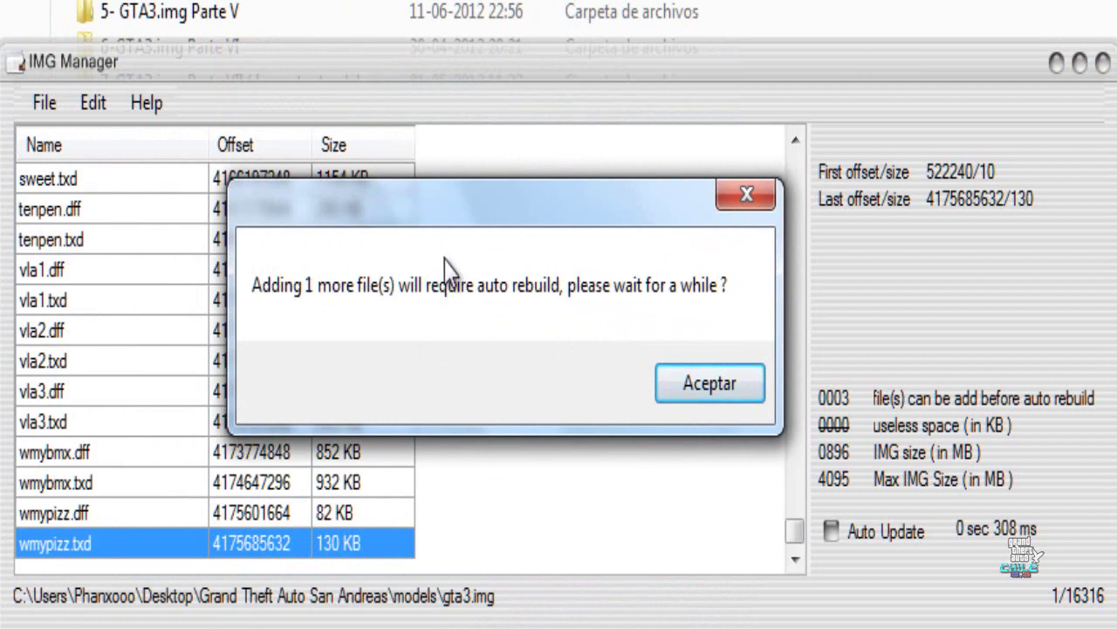
pyautogui.click(697, 389)
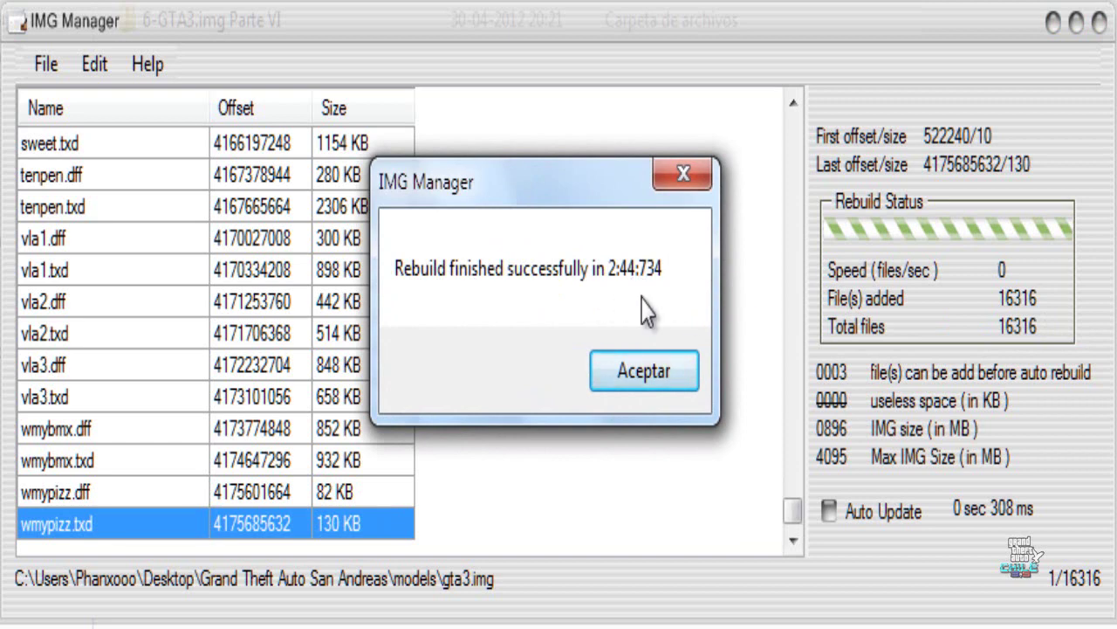
pyautogui.click(654, 375)
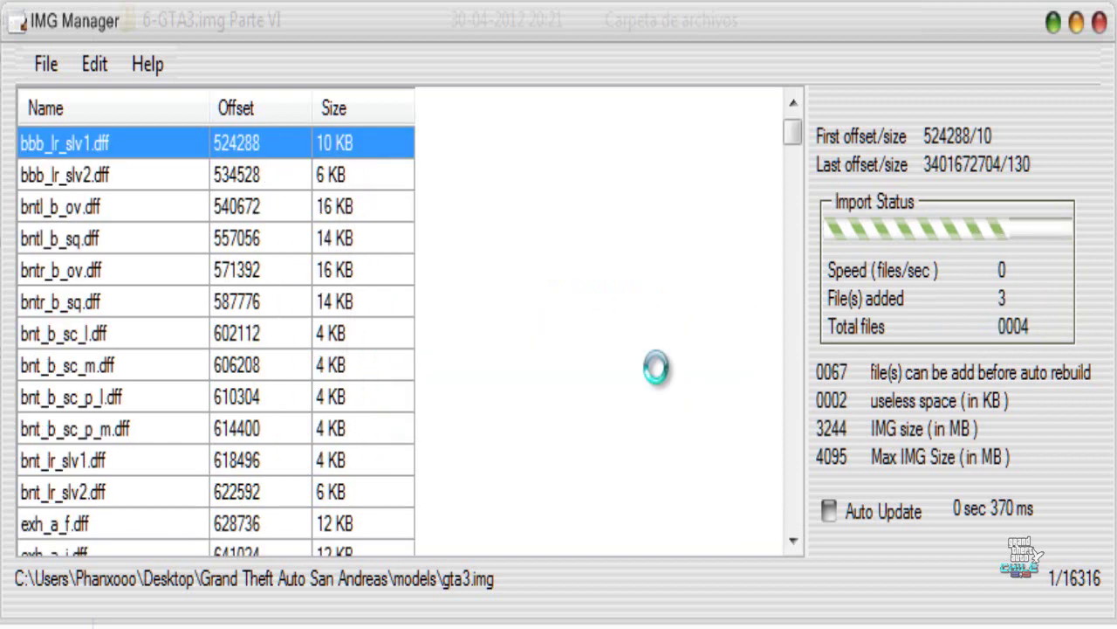
pyautogui.moveTo(454, 182); pyautogui.dragTo(507, 192)
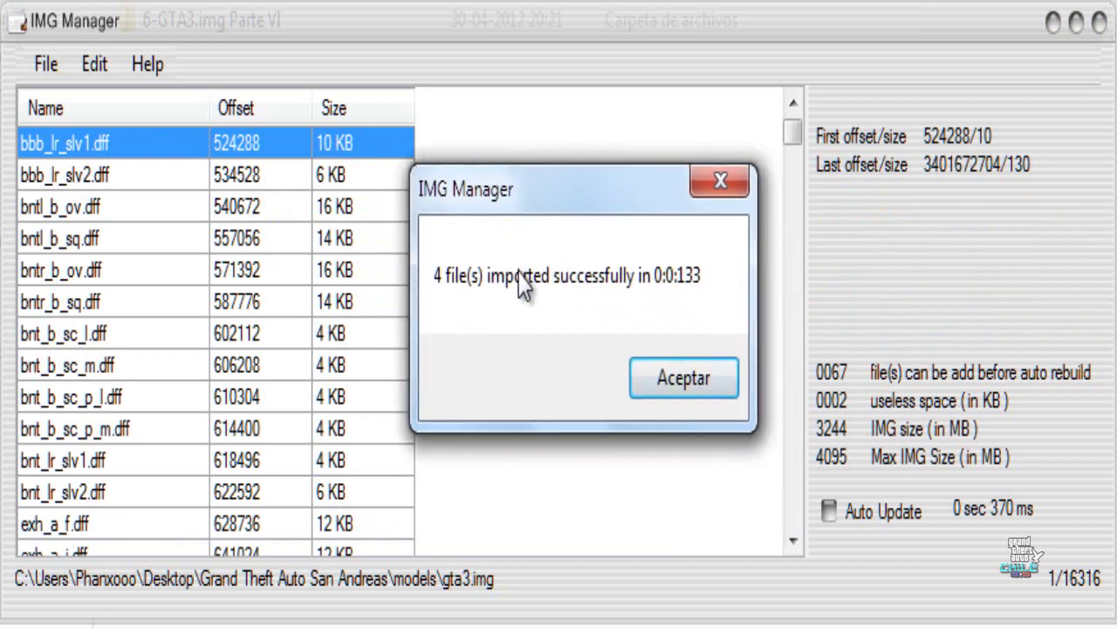
pyautogui.click(693, 379)
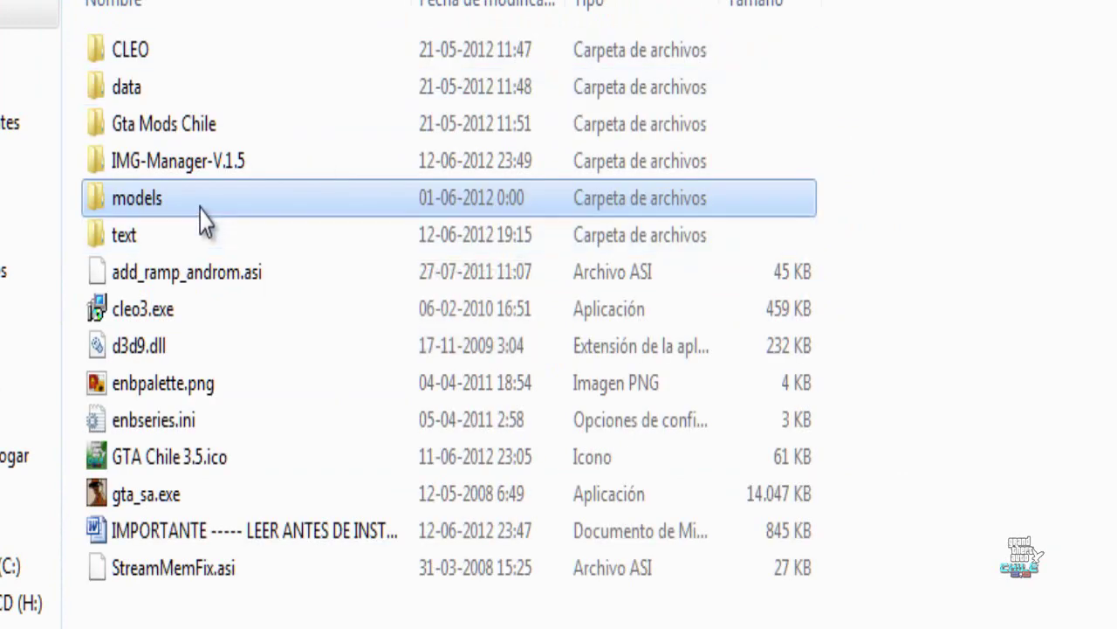
# - Copy all files from the mod's models\2.-grass folder
pyautogui.doubleClick(254, 219)
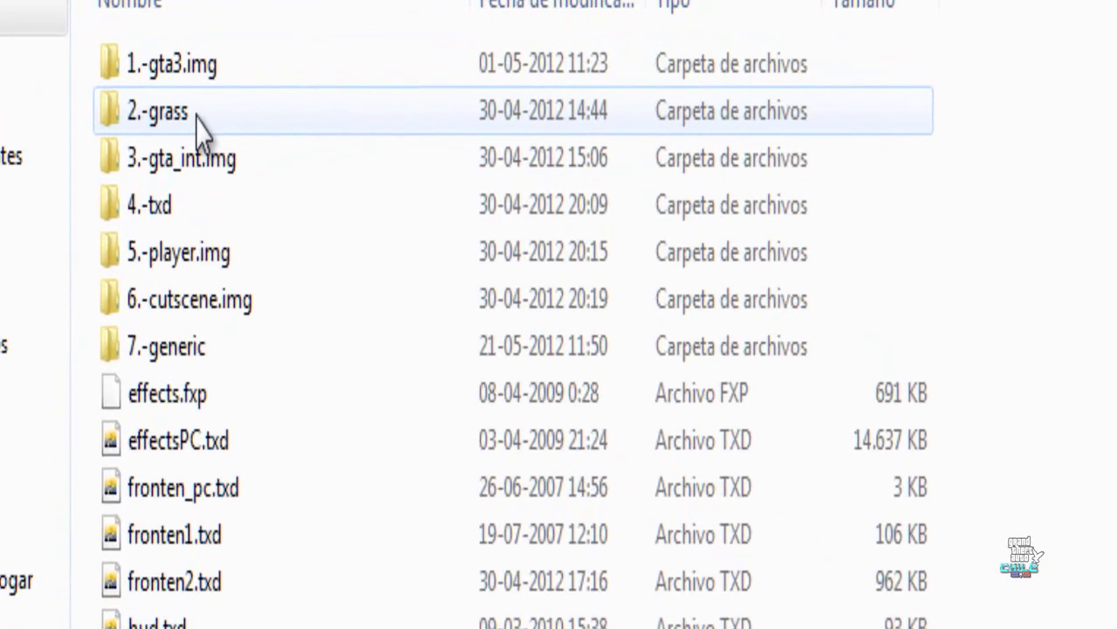
pyautogui.moveTo(161, 103)
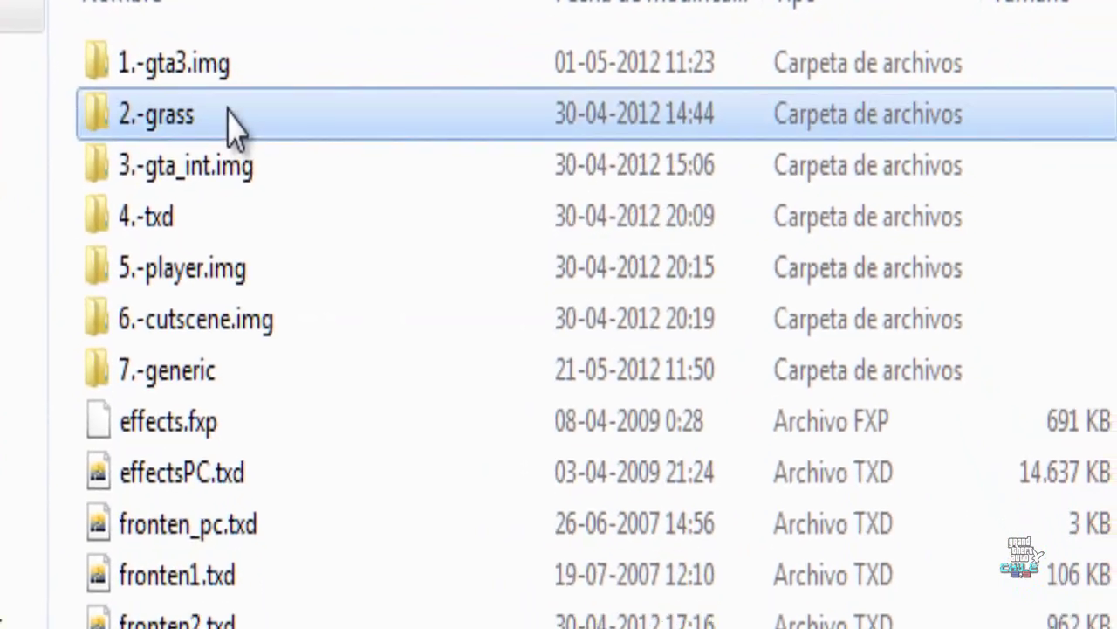
pyautogui.doubleClick(240, 160)
pyautogui.moveTo(364, 623); pyautogui.dragTo(171, 27)
pyautogui.rightClick(172, 27)
pyautogui.click(294, 350)
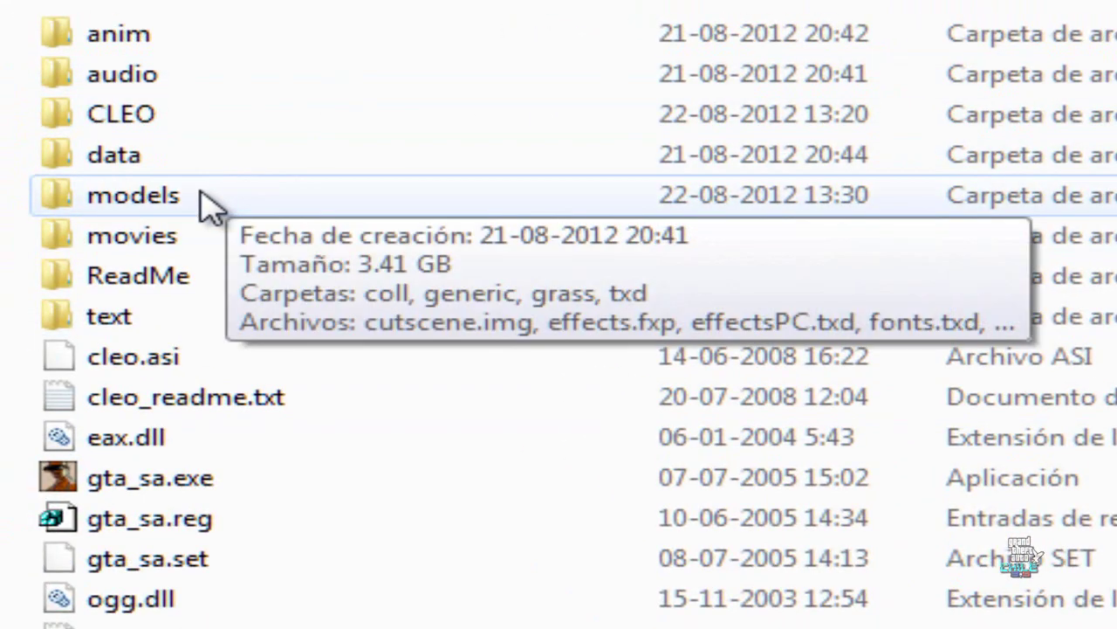
# - Paste the grass files into the game's models\grass folder, replacing every conflicting file, and leave the folder
pyautogui.doubleClick(203, 196)
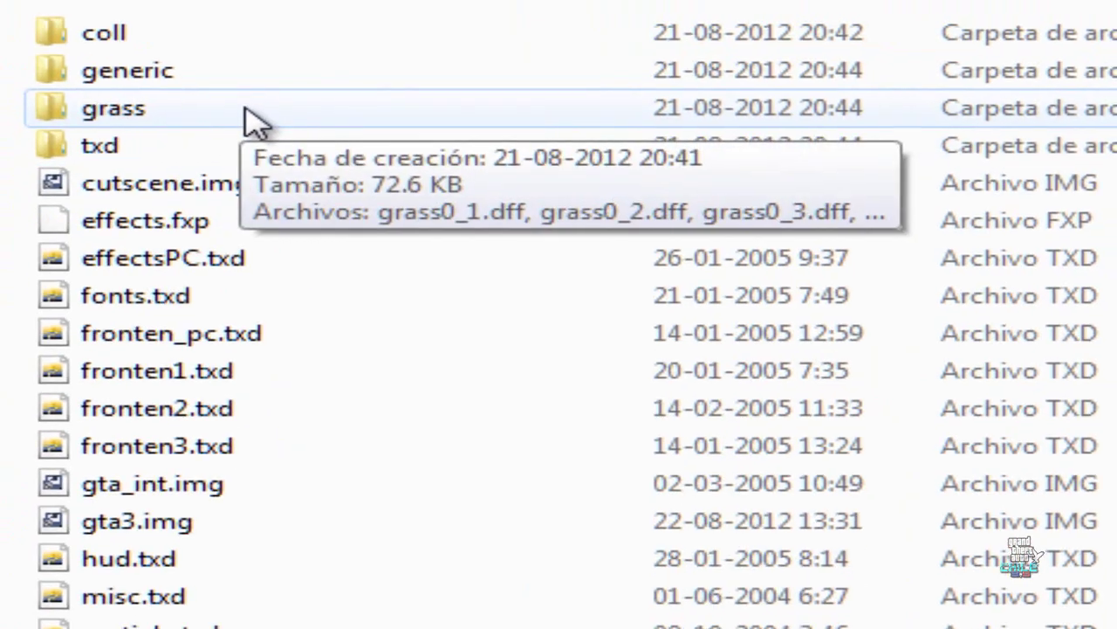
pyautogui.doubleClick(157, 116)
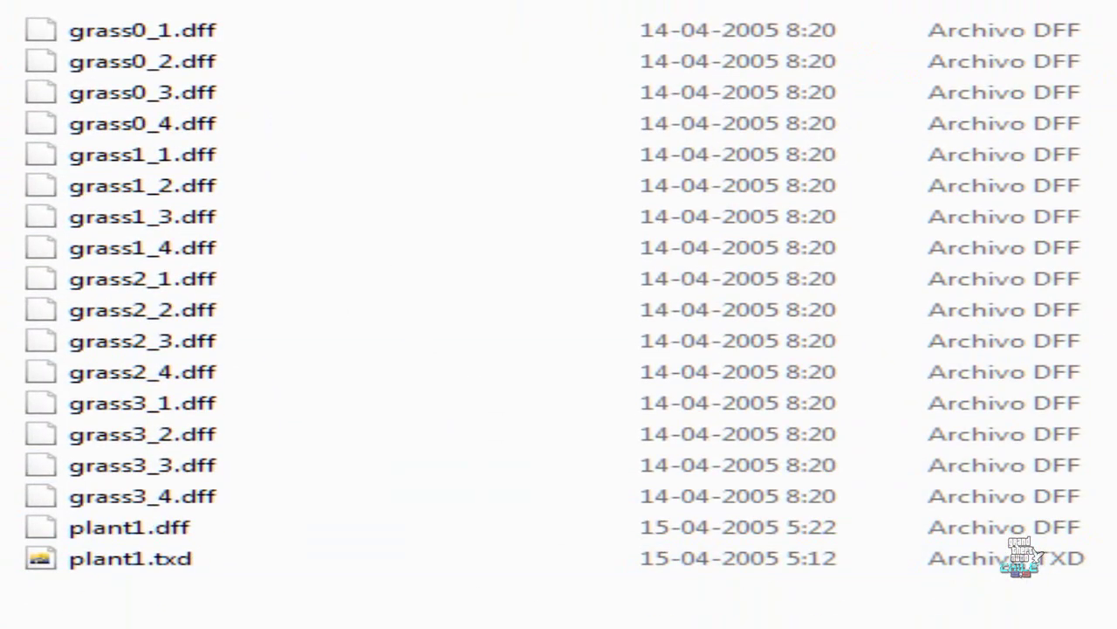
pyautogui.rightClick(417, 327)
pyautogui.click(576, 398)
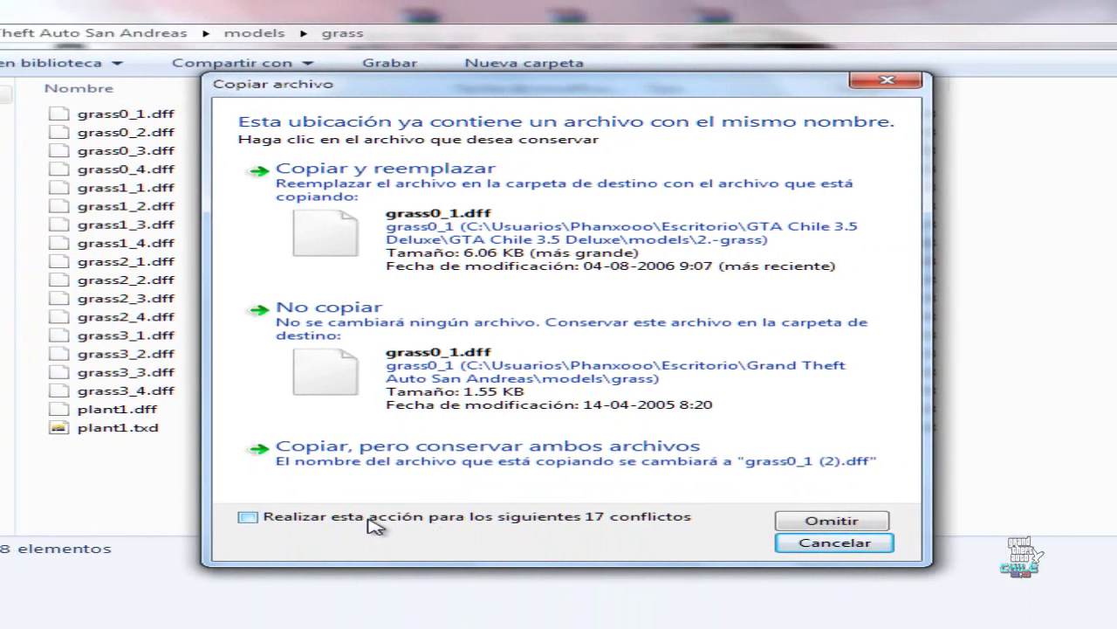
pyautogui.click(373, 523)
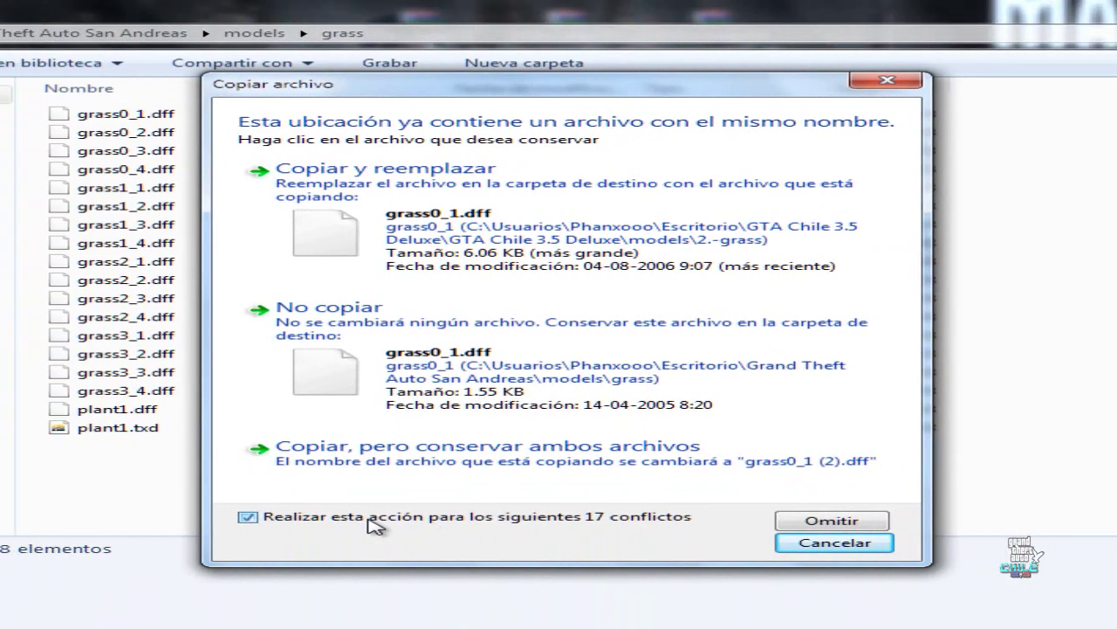
pyautogui.click(536, 214)
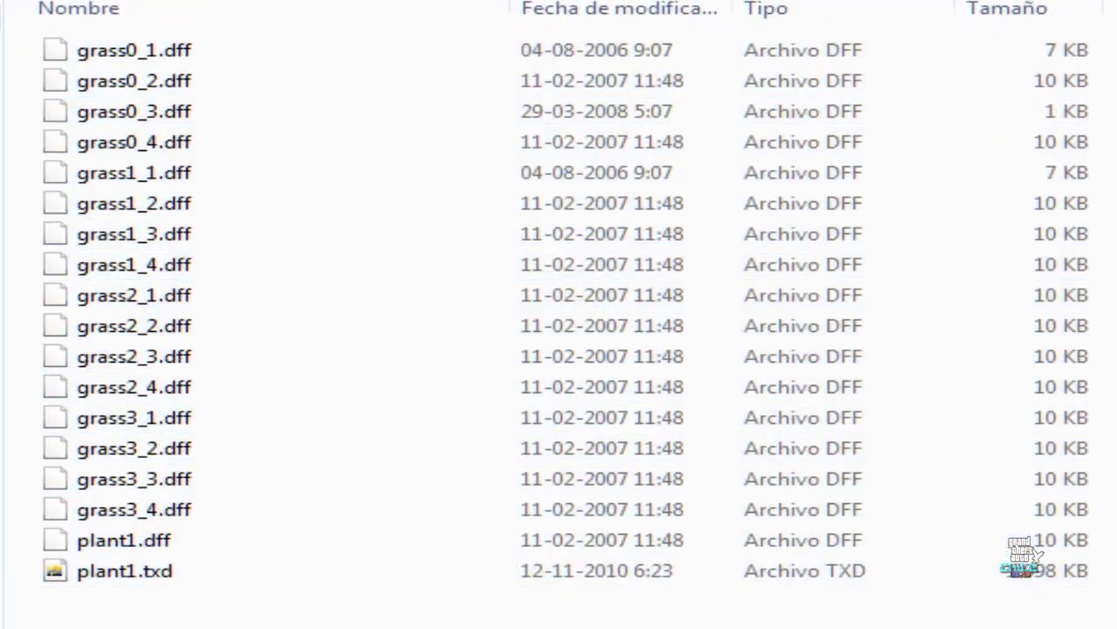
pyautogui.rightClick(590, 195)
pyautogui.click(651, 312)
pyautogui.press('BackSpace')
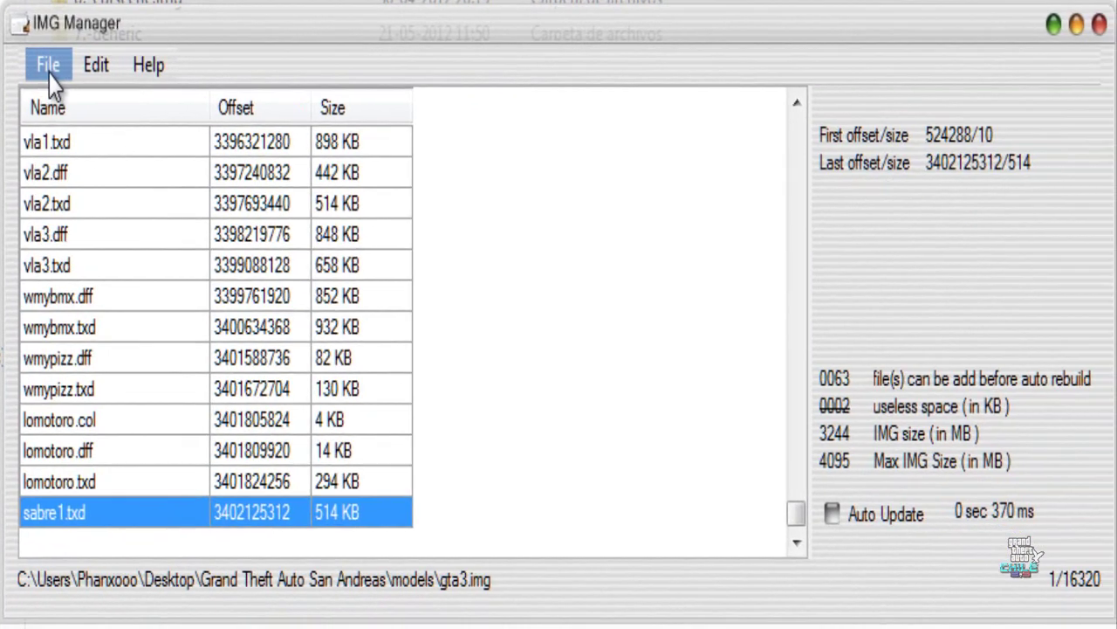
# - Open the gta_int.img archive in IMG Manager from the models folder of Grand Theft Auto San Andreas on the desktop
pyautogui.click(76, 77)
pyautogui.click(109, 159)
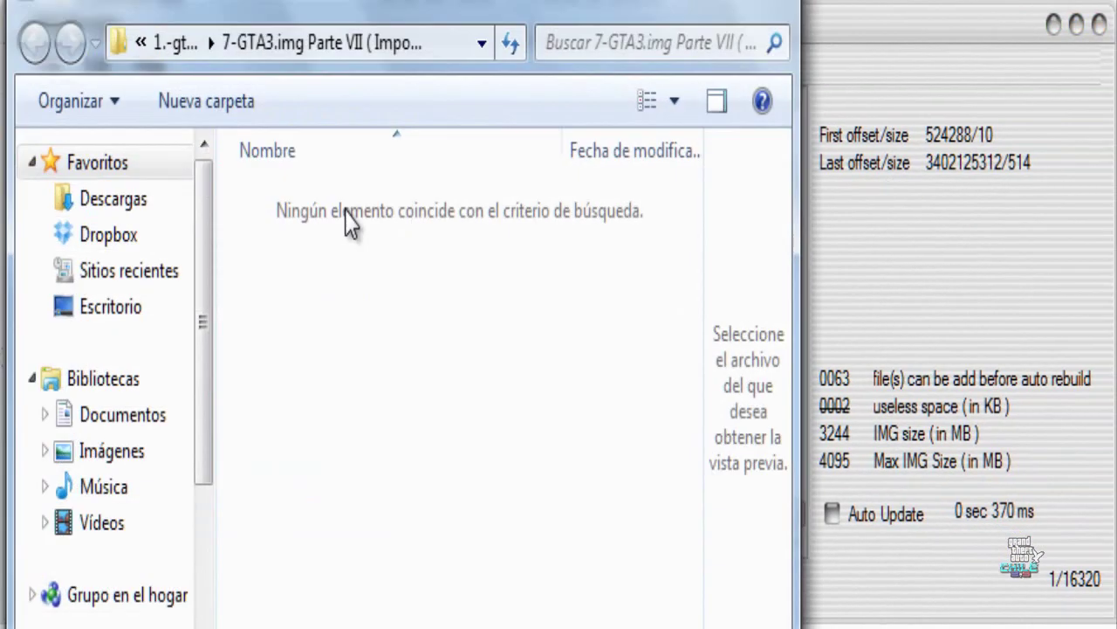
pyautogui.click(171, 43)
pyautogui.click(175, 43)
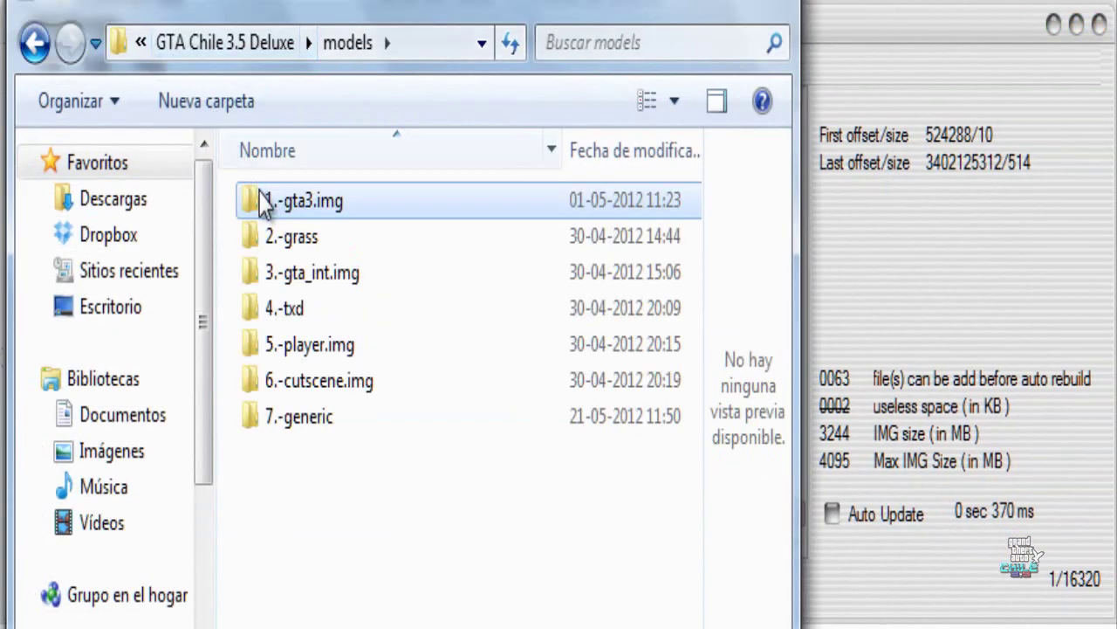
pyautogui.click(120, 321)
pyautogui.moveTo(690, 349); pyautogui.dragTo(707, 480)
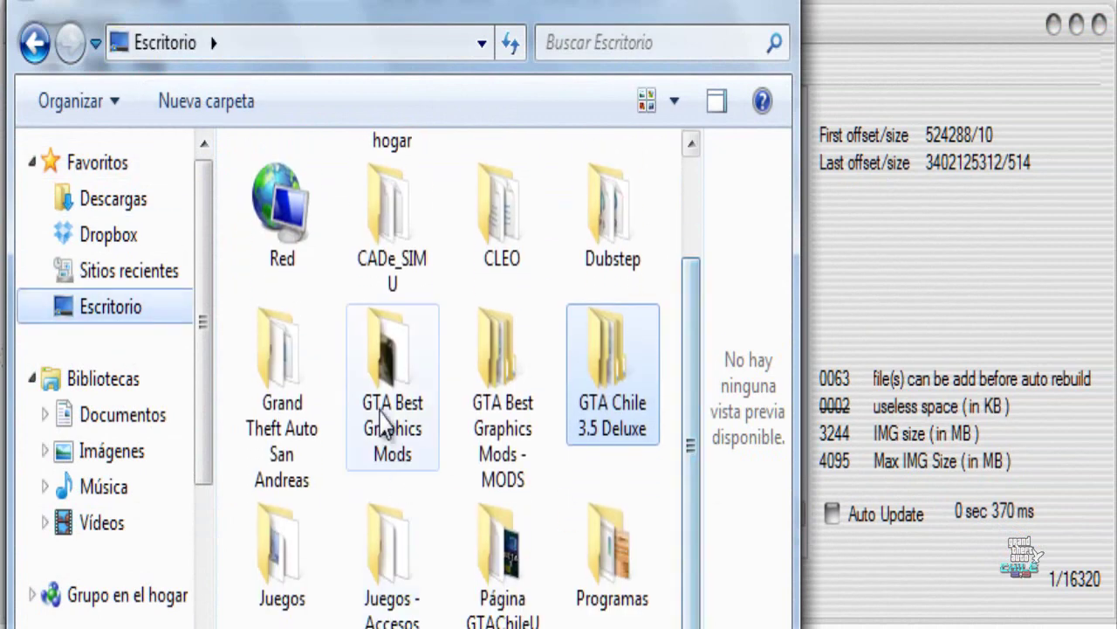
pyautogui.doubleClick(281, 367)
pyautogui.doubleClick(329, 361)
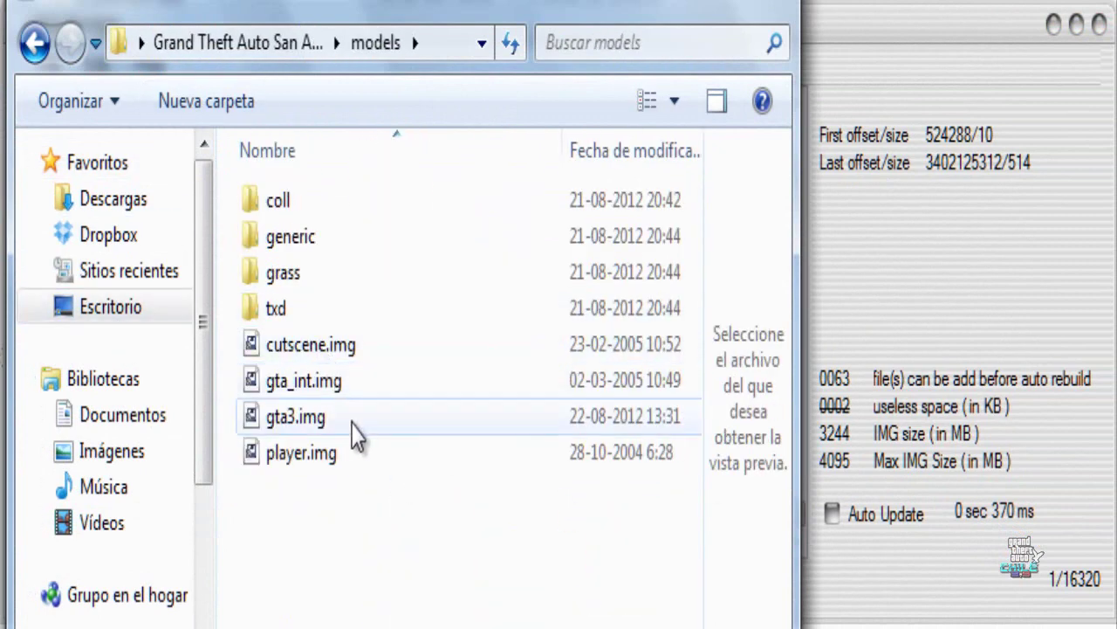
pyautogui.doubleClick(337, 389)
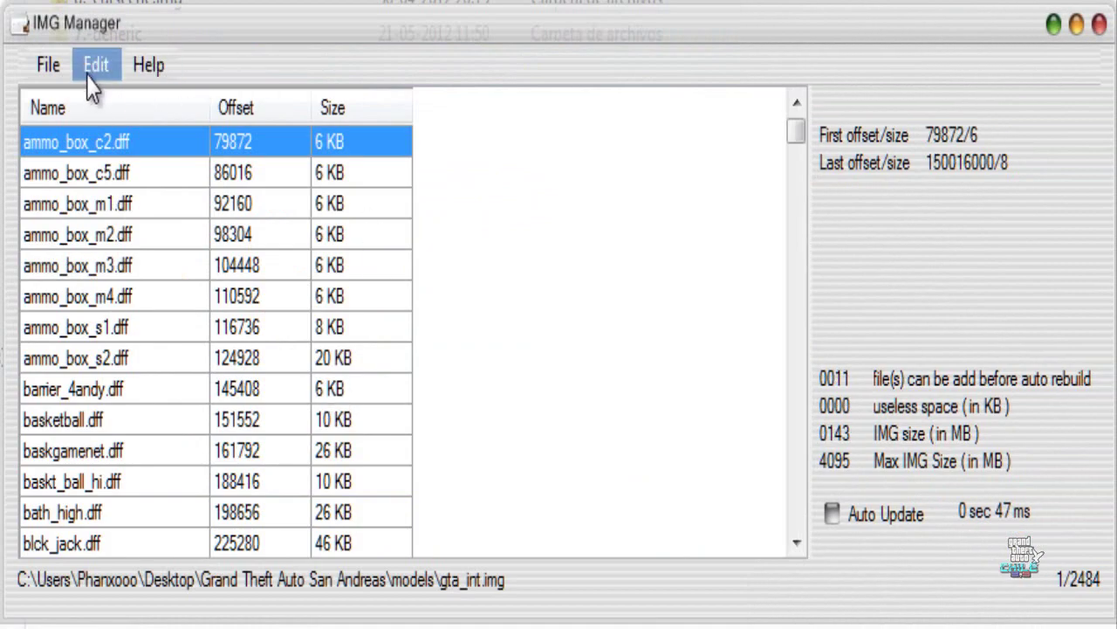
# - Bulk replace files in gta_int.img from the mod's models\3.-gta_int.img folder and dismiss the import report
pyautogui.click(97, 70)
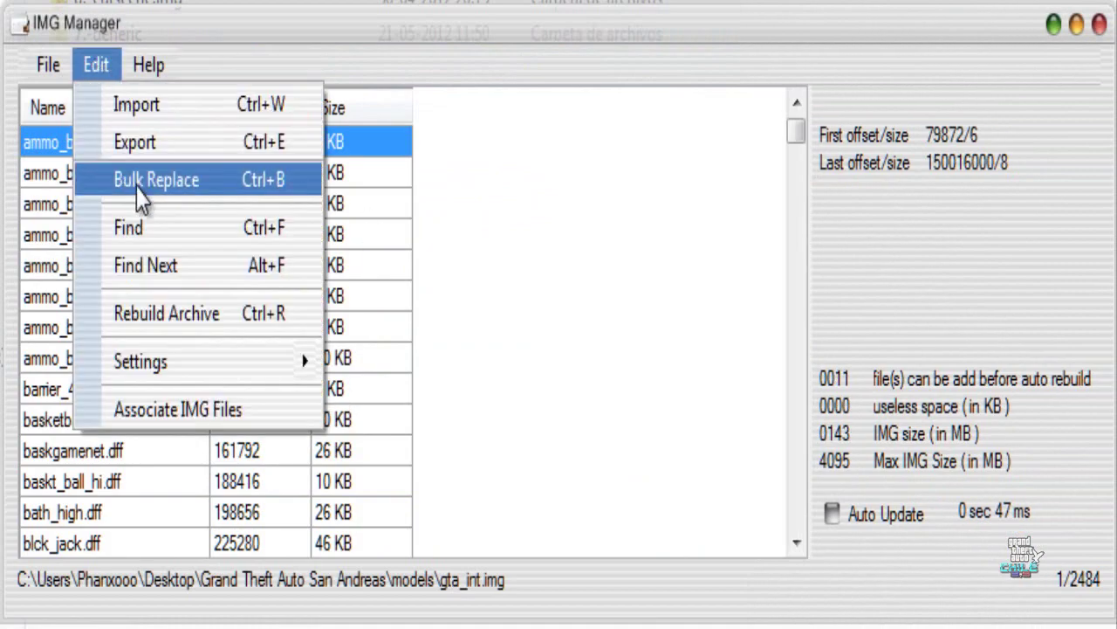
pyautogui.click(142, 181)
pyautogui.click(565, 345)
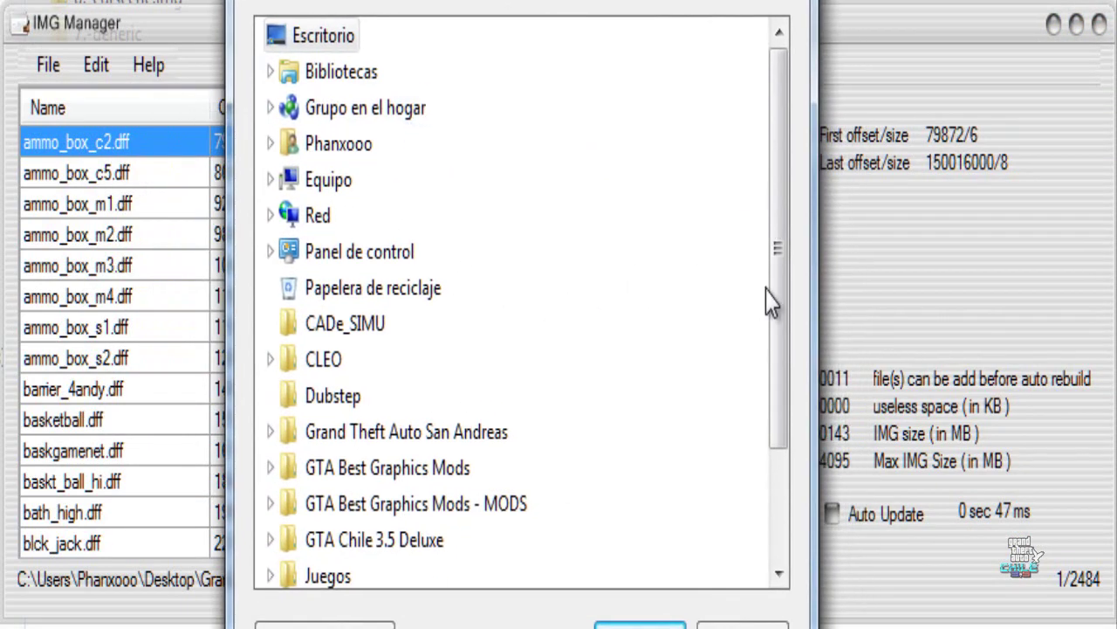
pyautogui.scroll(-2, 769, 301)
pyautogui.click(375, 395)
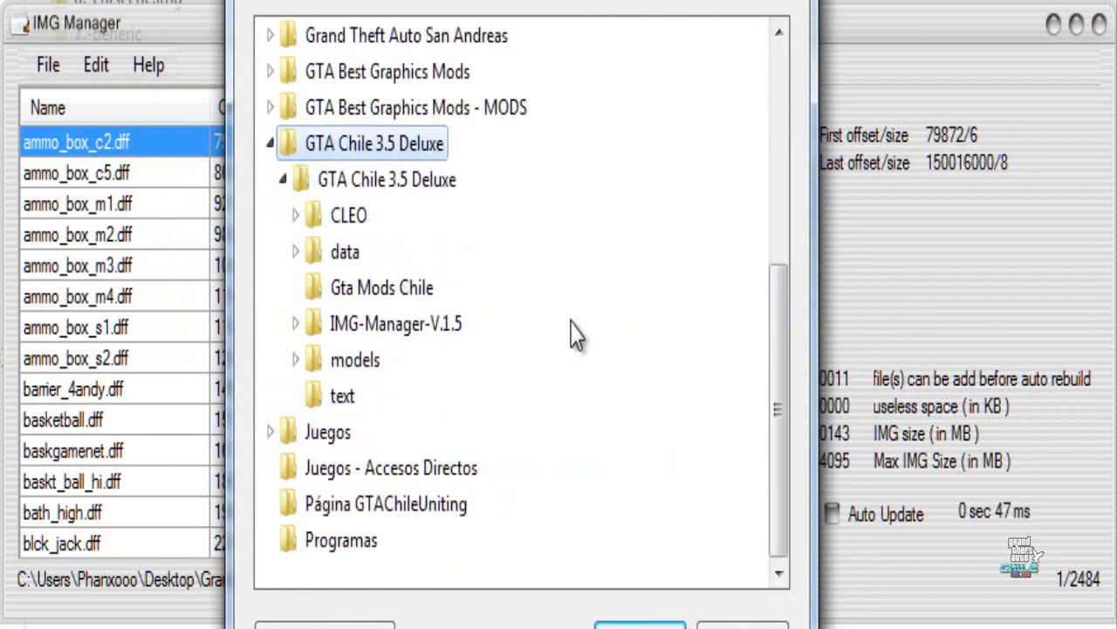
pyautogui.click(385, 358)
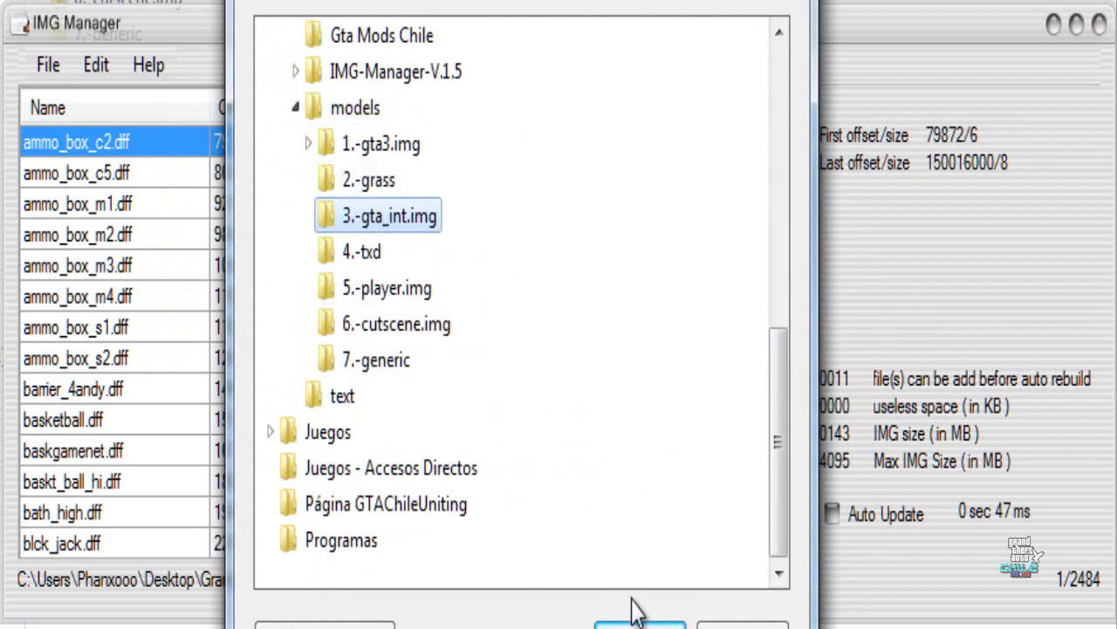
pyautogui.click(640, 625)
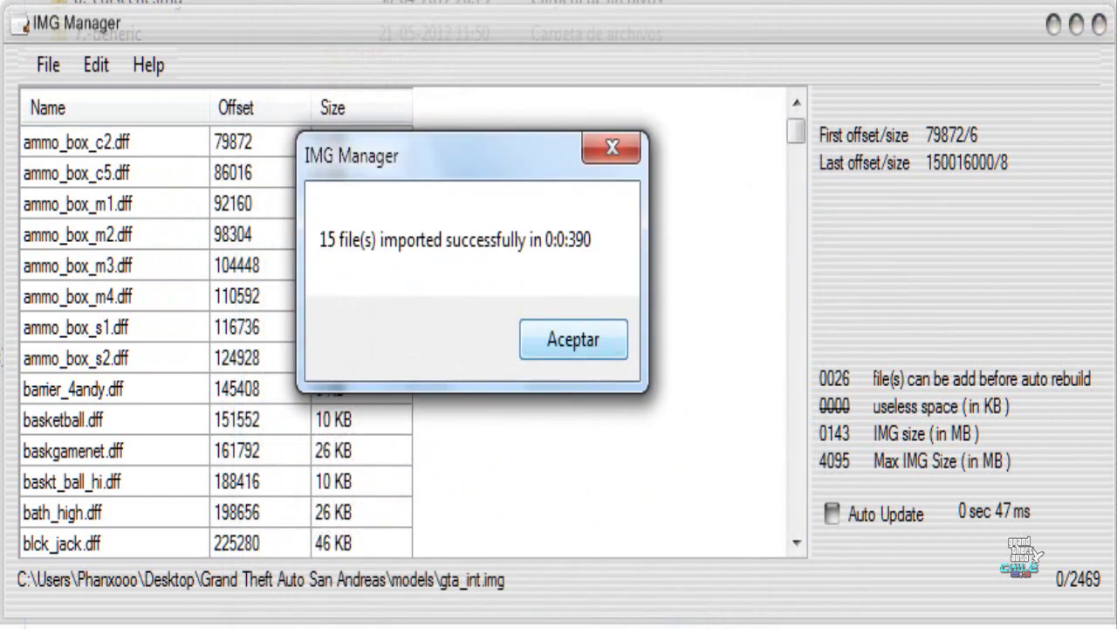
pyautogui.click(592, 358)
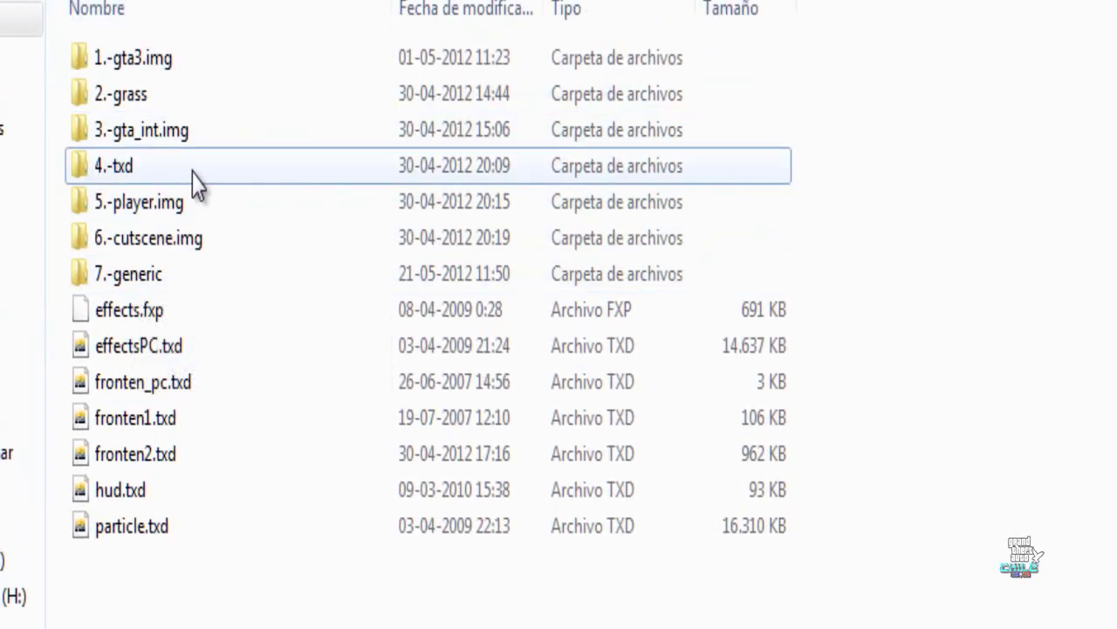
# - Copy LOADSCS.txd and LOADSUK.txd from the mod's models\4.-txd folder
pyautogui.click(197, 183)
pyautogui.doubleClick(197, 183)
pyautogui.moveTo(279, 286); pyautogui.dragTo(124, 53)
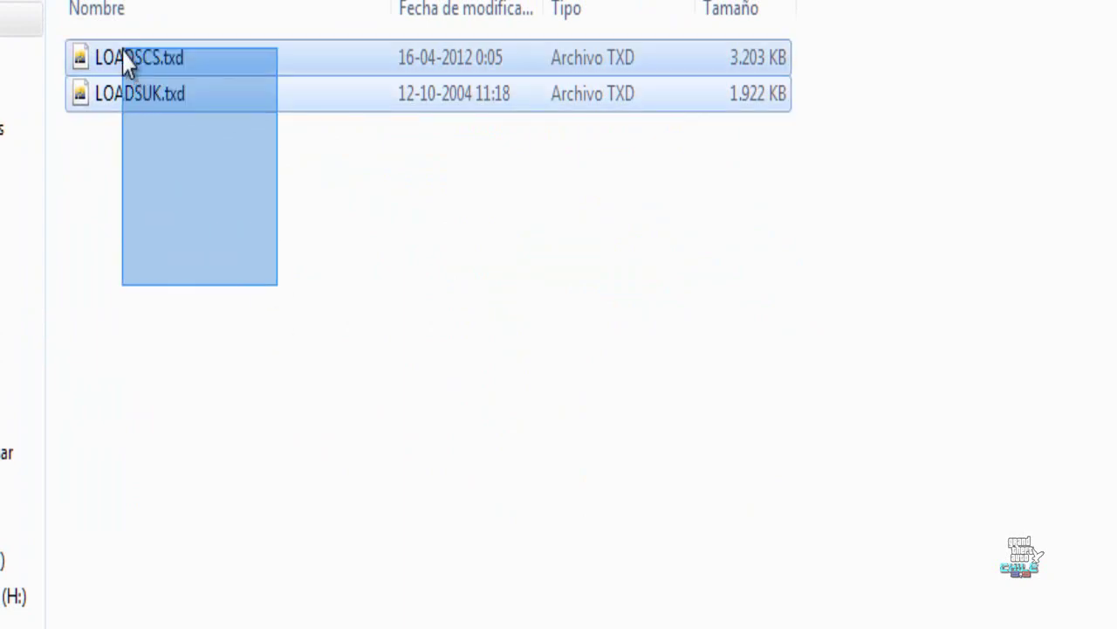
pyautogui.rightClick(124, 52)
pyautogui.click(214, 436)
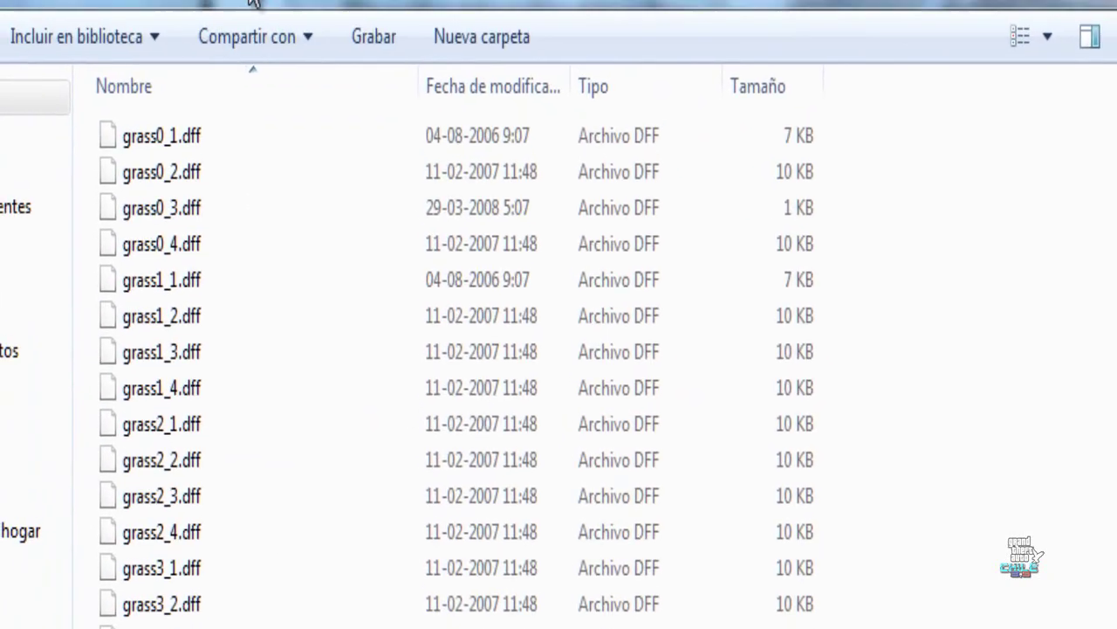
# - Paste the two TXD files into the game's models\txd folder, replacing the existing files
pyautogui.press('BackSpace')
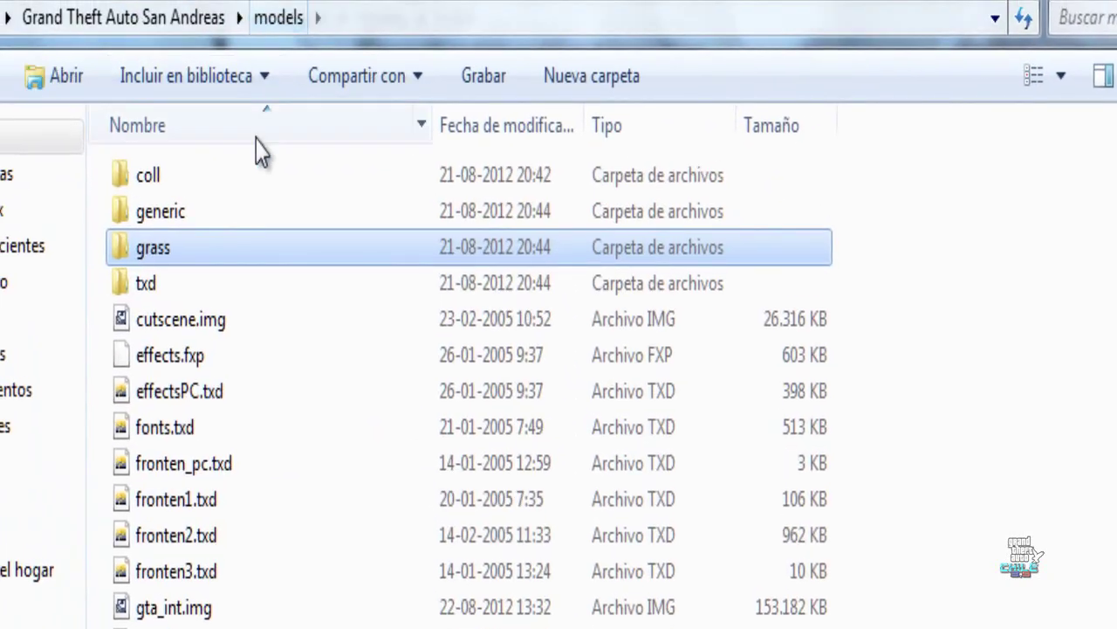
pyautogui.doubleClick(147, 285)
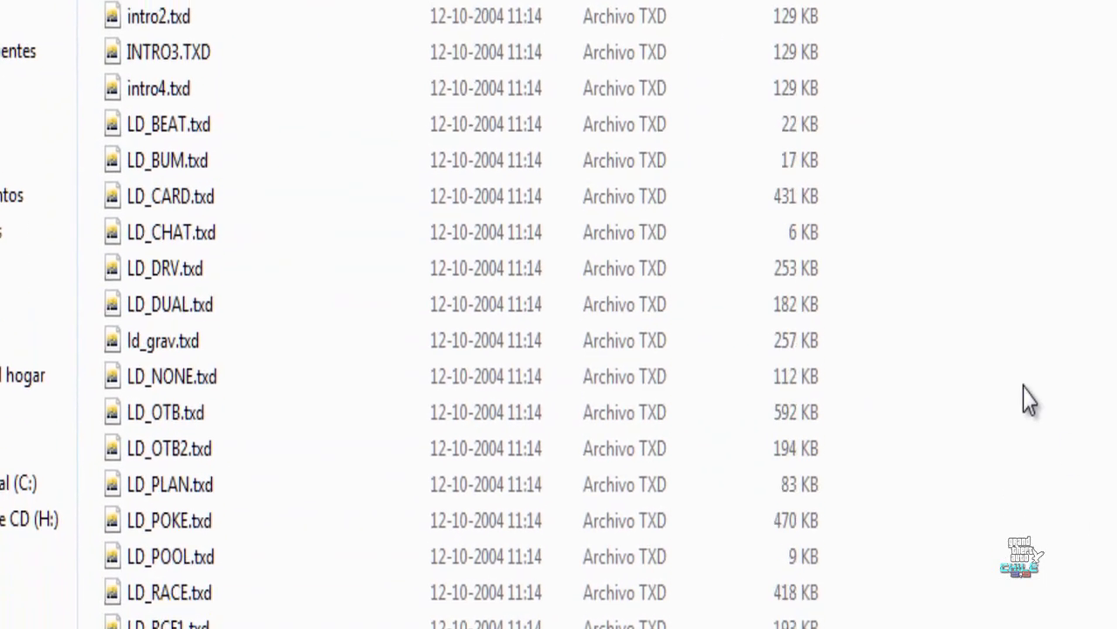
pyautogui.rightClick(981, 355)
pyautogui.click(891, 582)
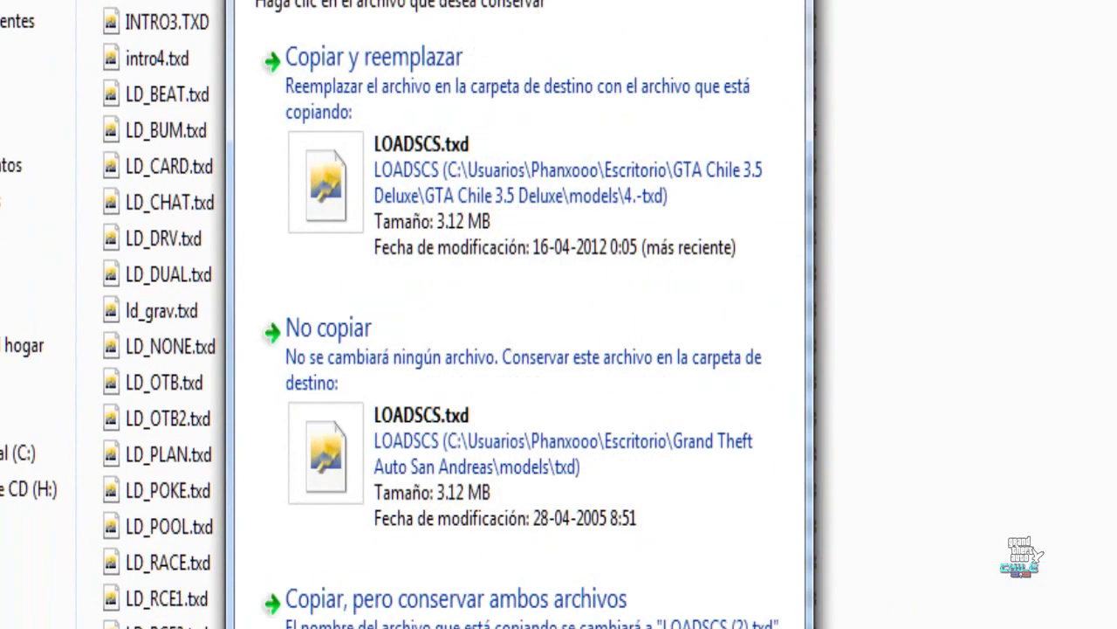
pyautogui.click(574, 174)
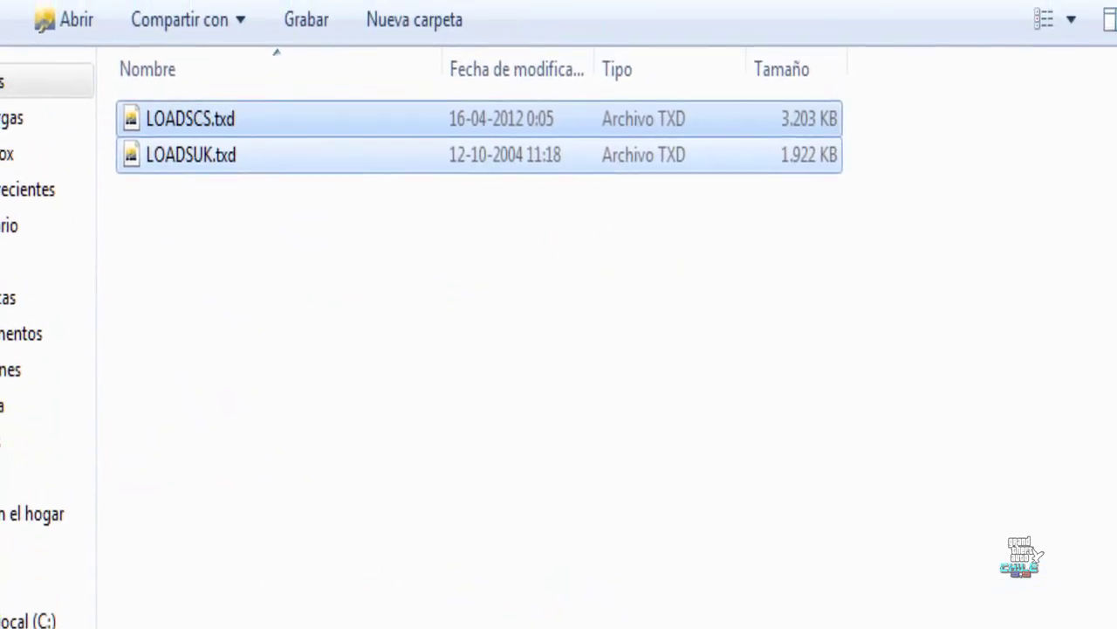
# - Return to the mod's models folder and copy player.img from the 5.-player.img folder
pyautogui.press('BackSpace')
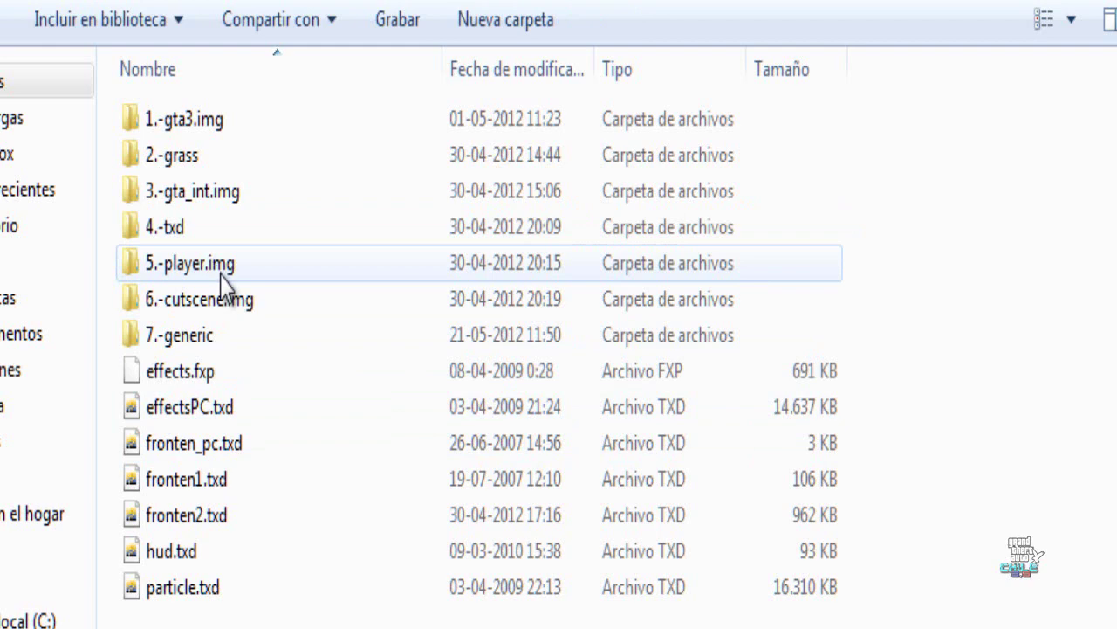
pyautogui.doubleClick(216, 274)
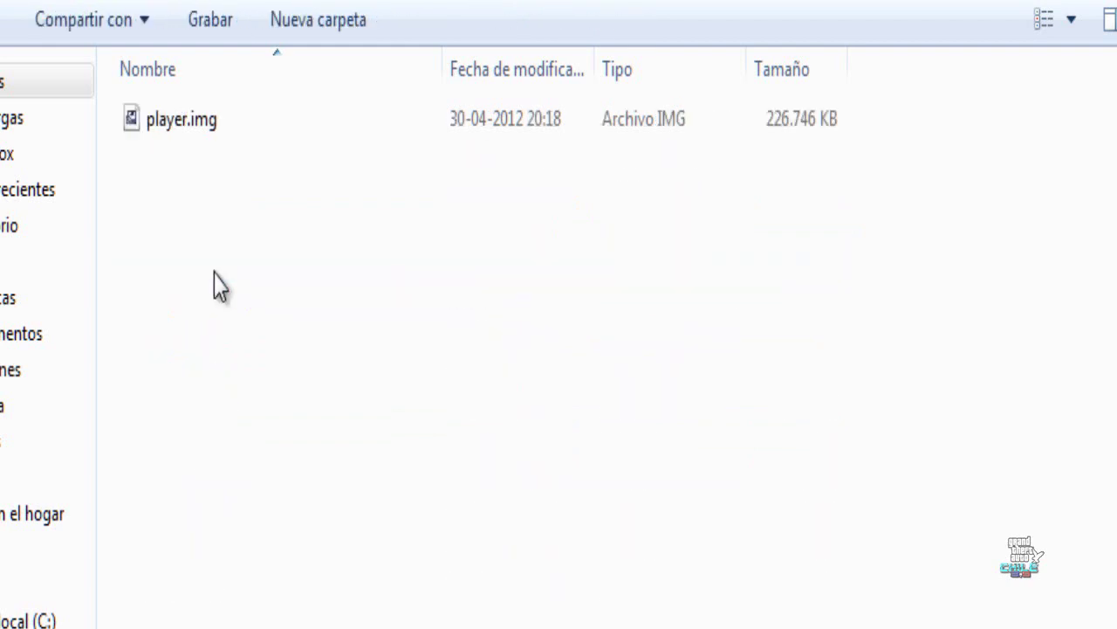
pyautogui.rightClick(190, 130)
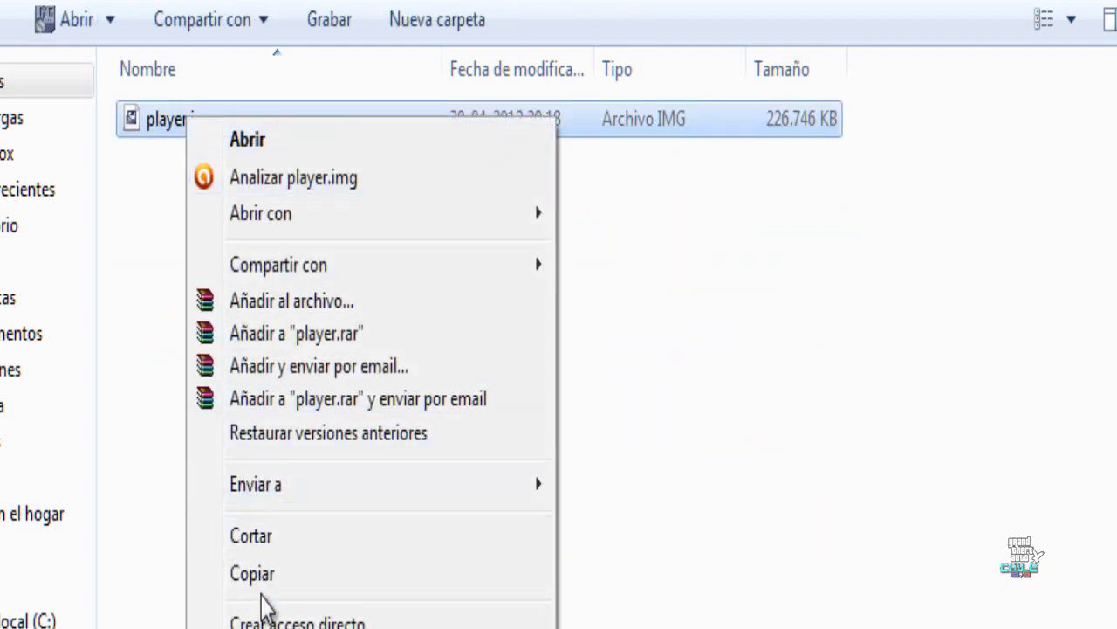
pyautogui.click(251, 576)
# - Paste player.img into the game's models folder, replacing the existing archive
pyautogui.click(177, 392)
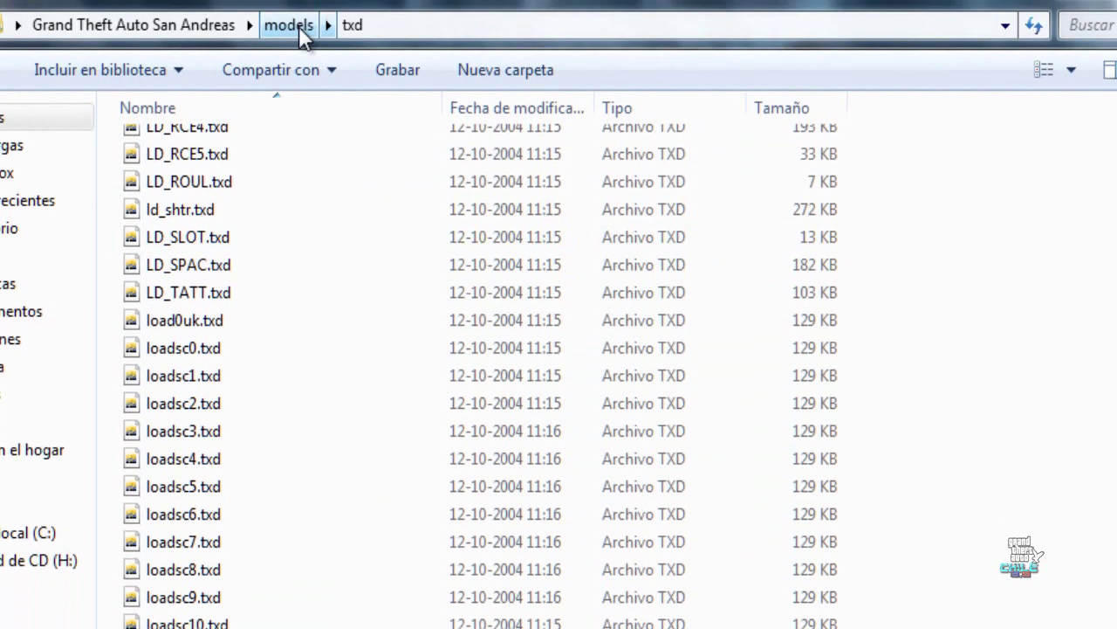
pyautogui.click(289, 25)
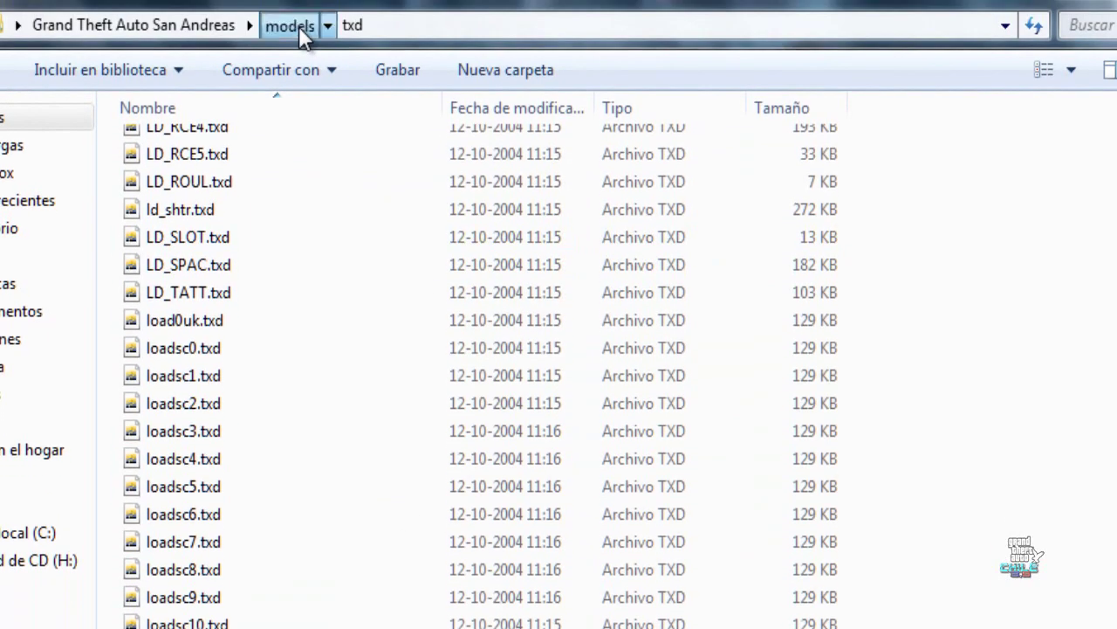
pyautogui.rightClick(335, 339)
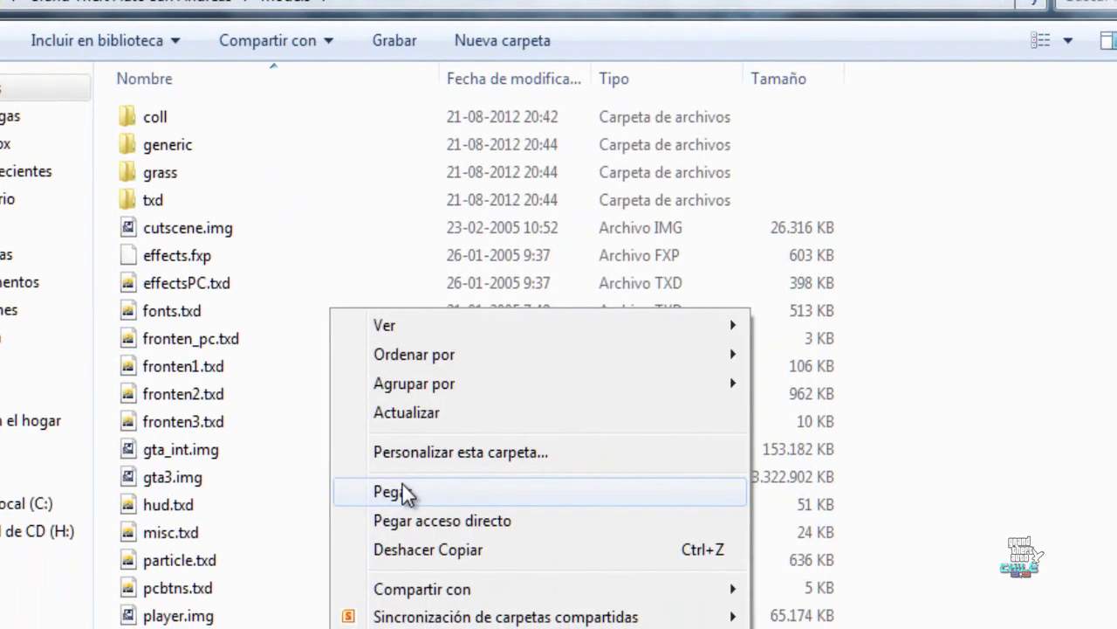
pyautogui.click(399, 522)
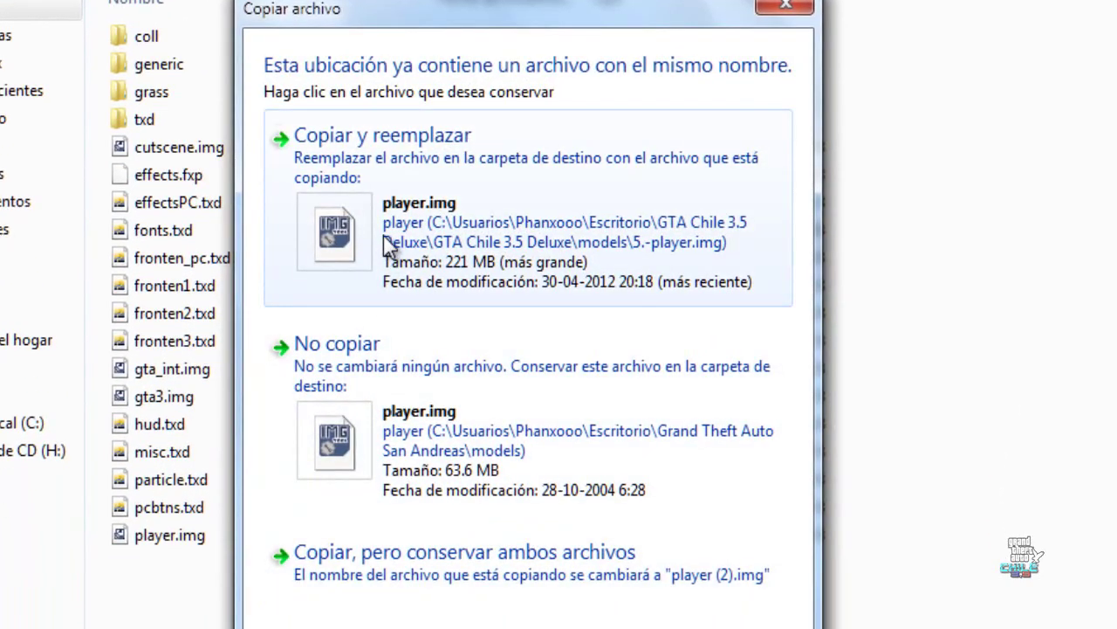
pyautogui.click(383, 236)
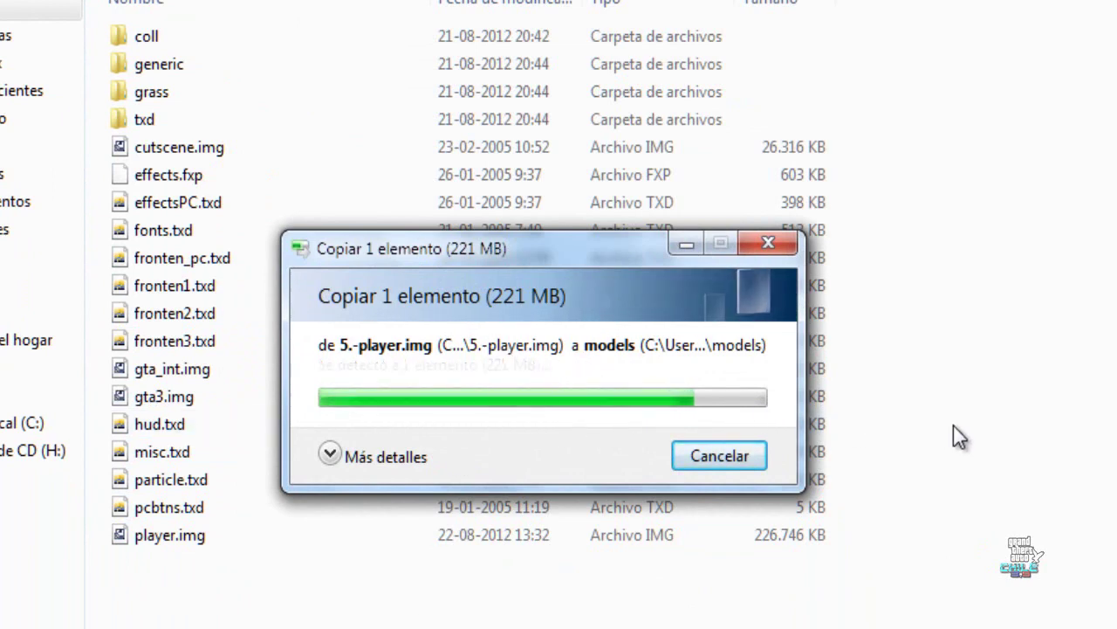
# - Return to the mod's models folder, switch to IMG Manager and open cutscene.img from the game's models folder
pyautogui.click(445, 625)
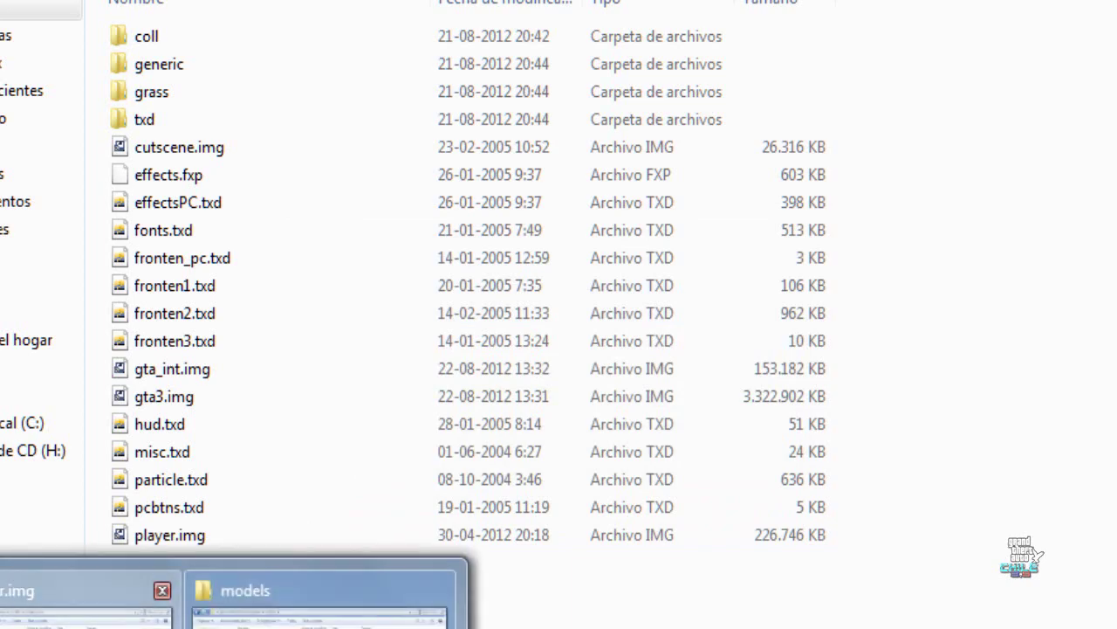
pyautogui.click(88, 593)
pyautogui.click(454, 7)
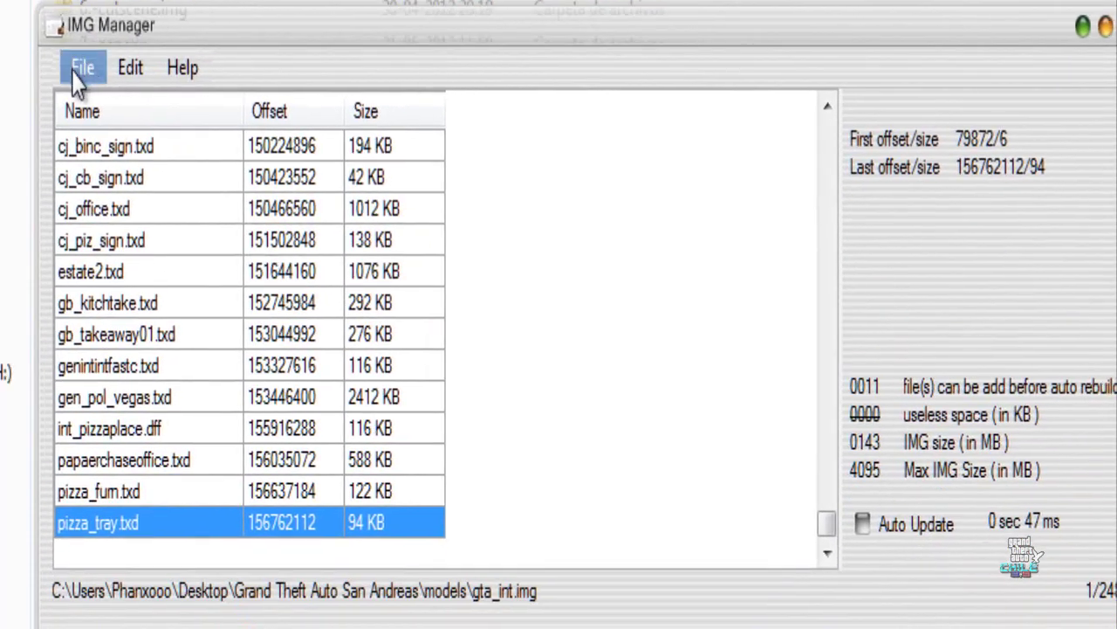
pyautogui.click(82, 67)
pyautogui.click(119, 155)
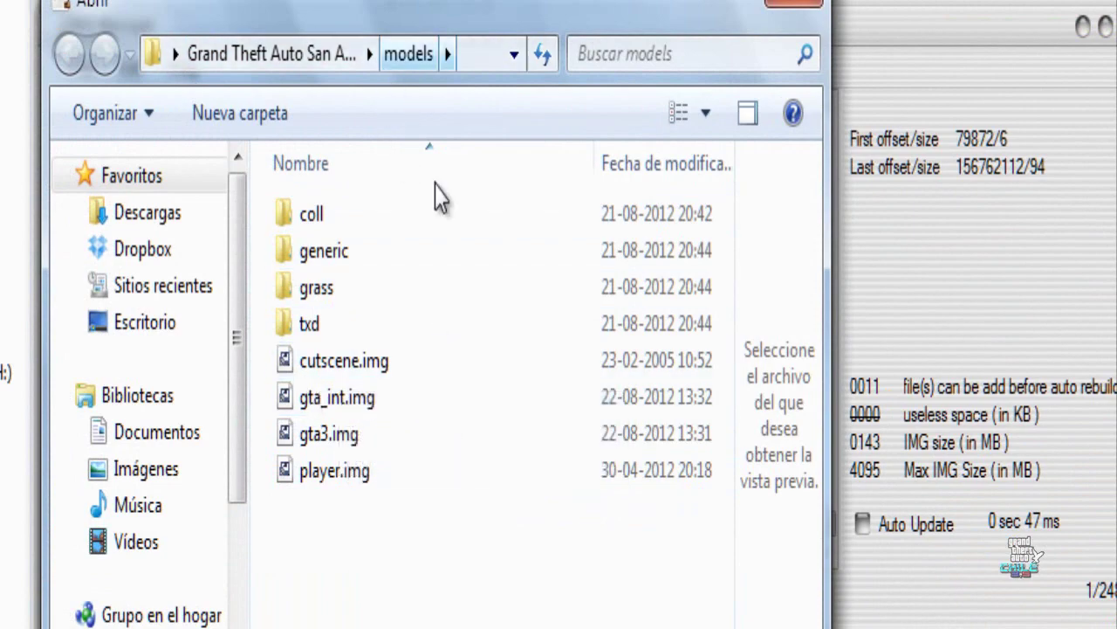
pyautogui.doubleClick(339, 365)
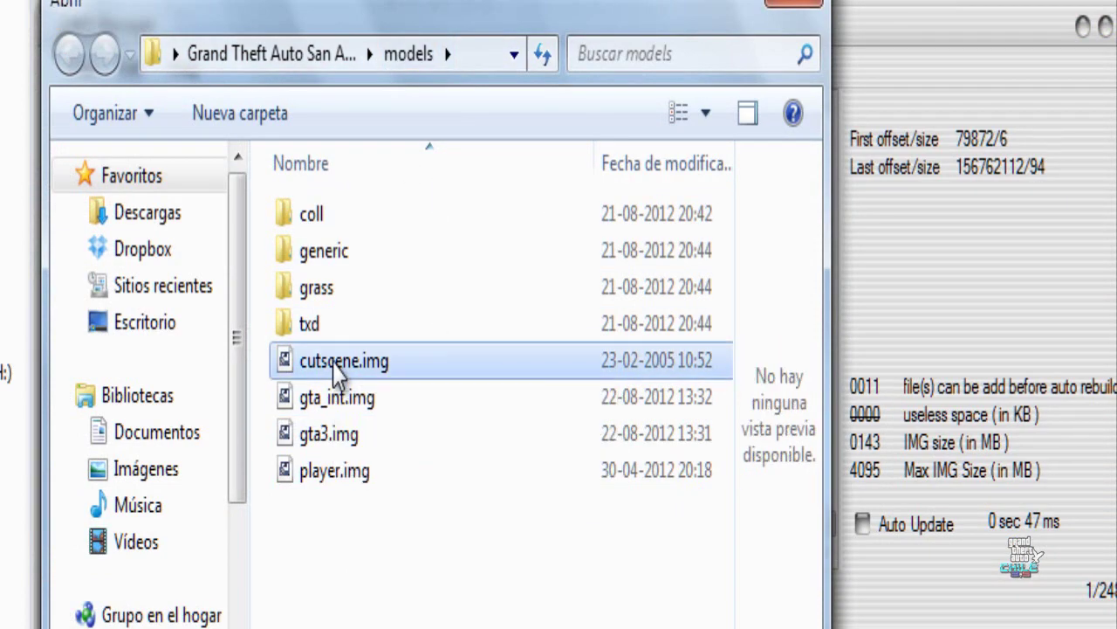
# - Bulk replace files in cutscene.img from the mod's models\6.-cutscene.img folder, proceeding despite unmatched files, and dismiss the import report
pyautogui.click(137, 87)
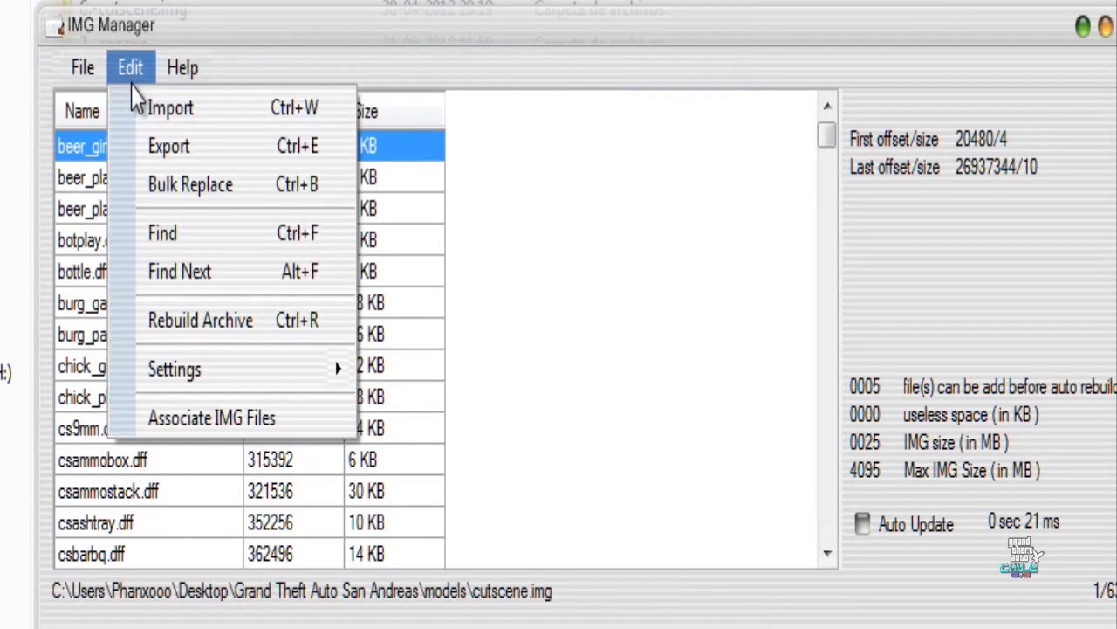
pyautogui.click(166, 185)
pyautogui.click(591, 370)
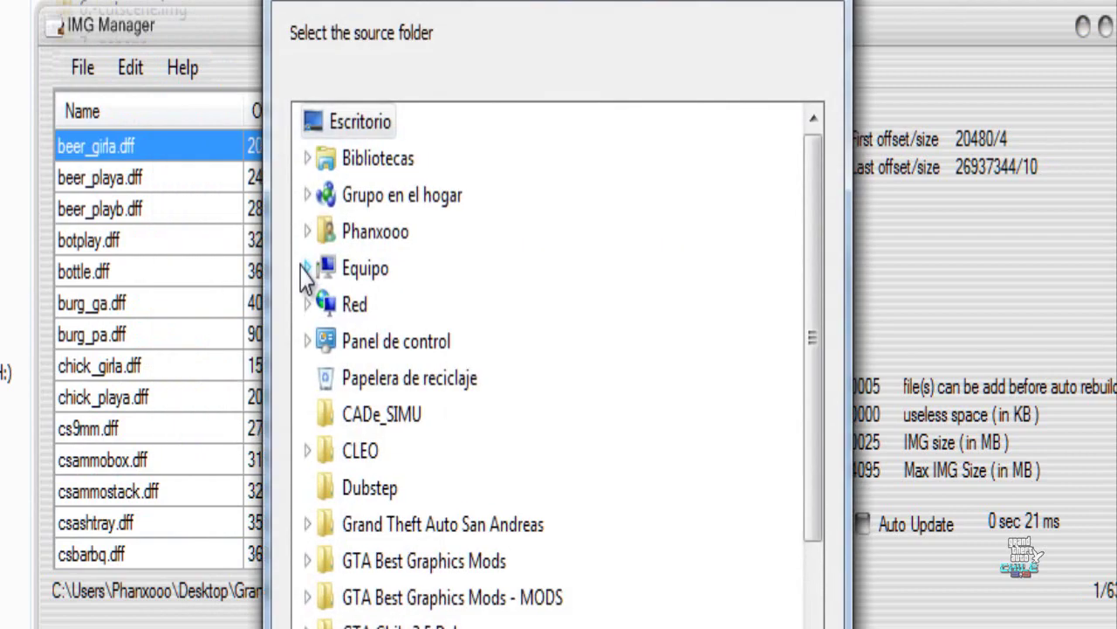
pyautogui.scroll(-1, 703, 349)
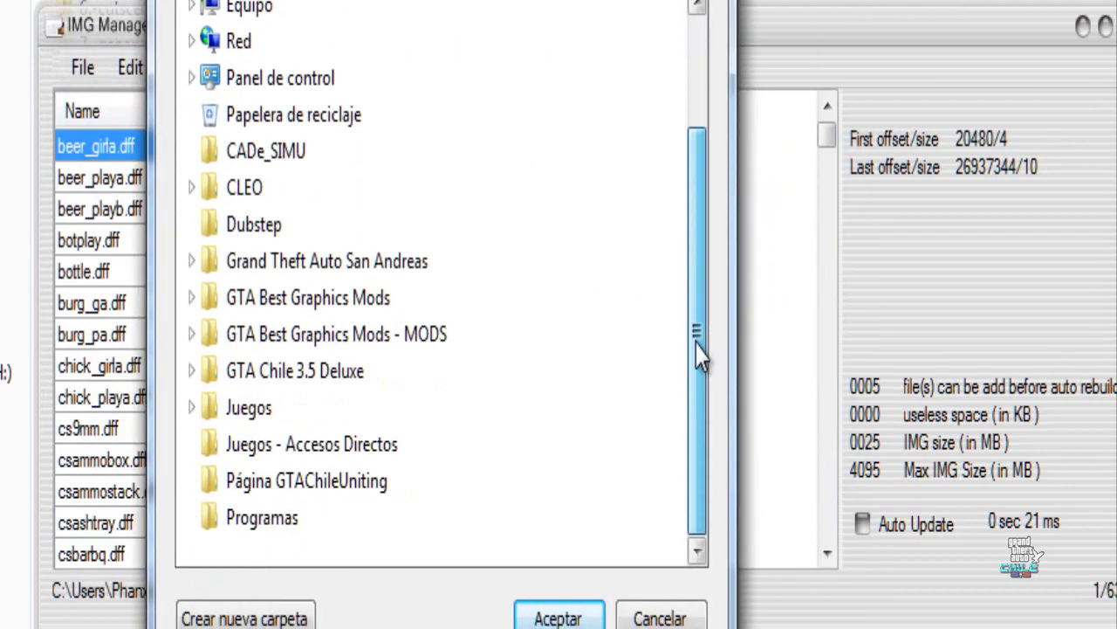
pyautogui.click(367, 441)
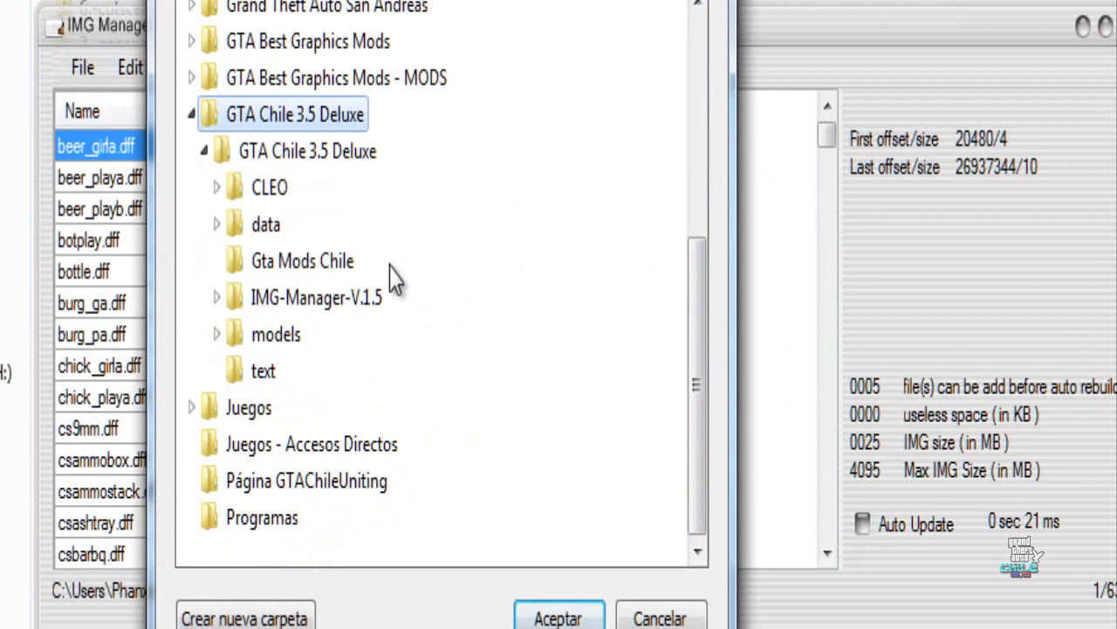
pyautogui.click(278, 334)
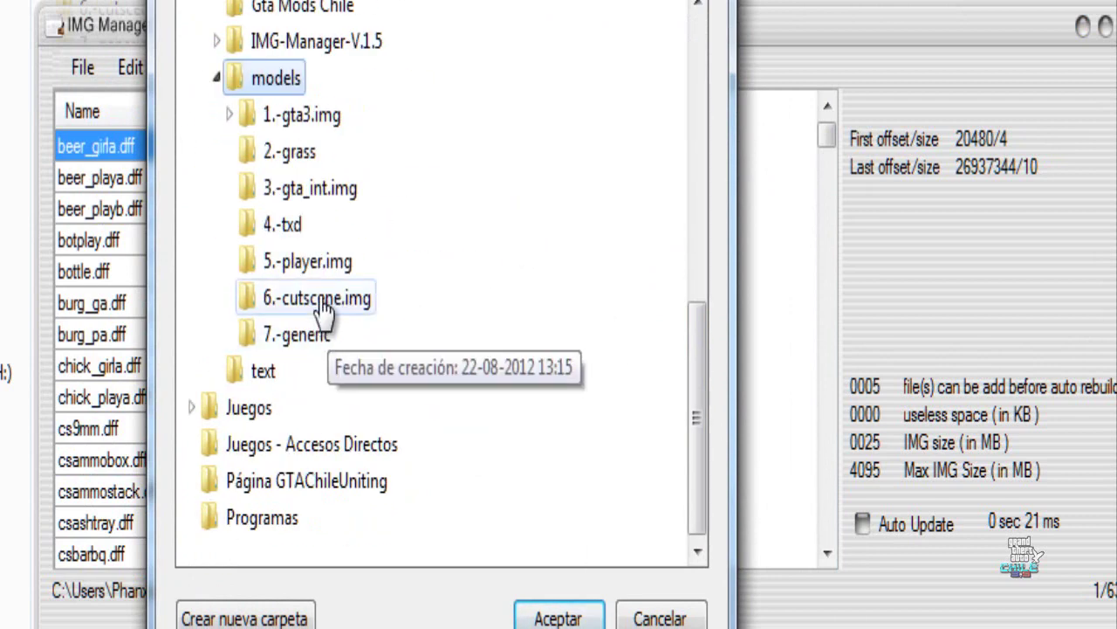
pyautogui.click(329, 306)
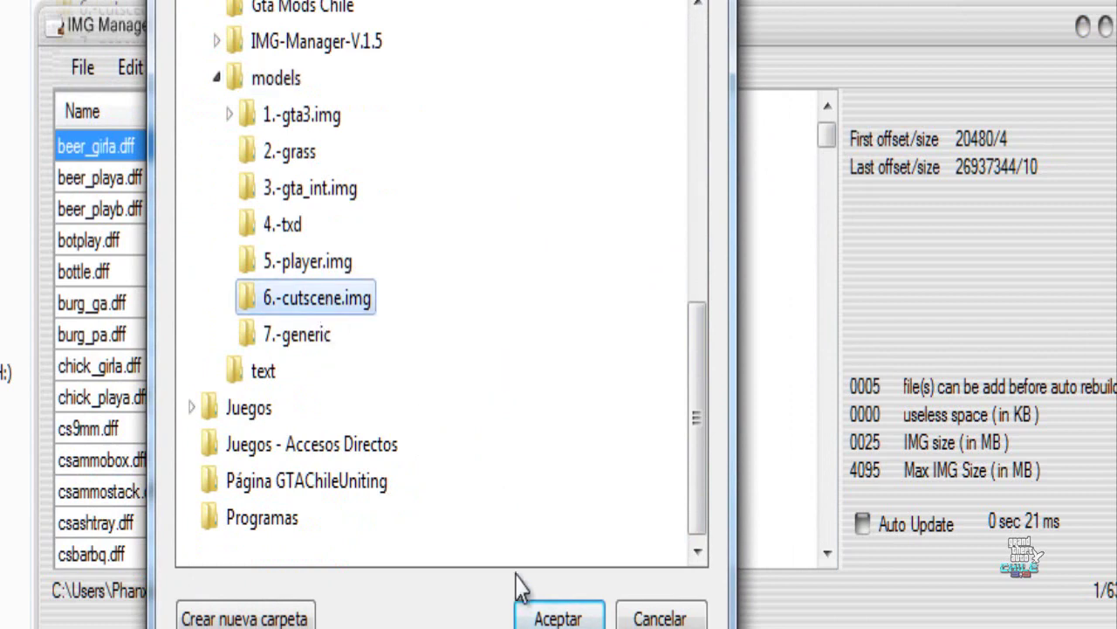
pyautogui.click(546, 619)
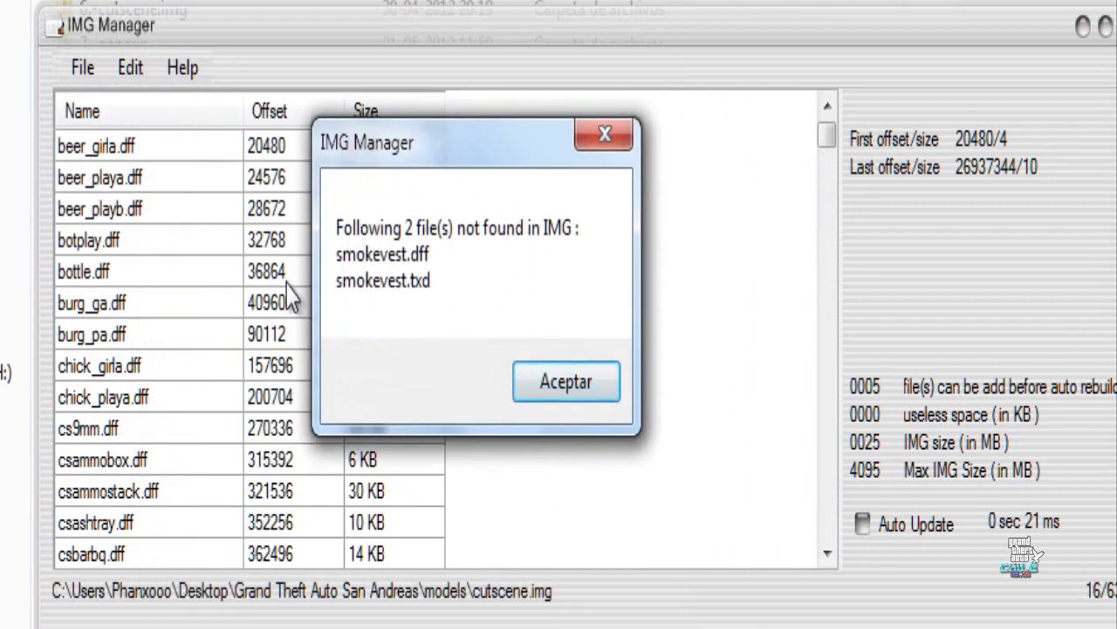
pyautogui.click(566, 393)
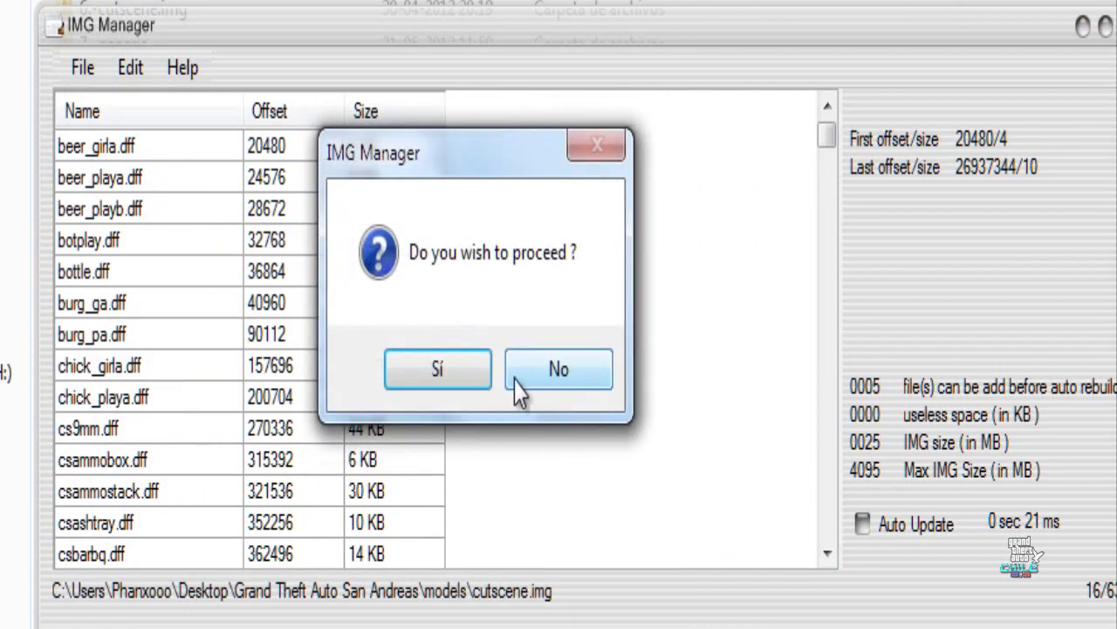
pyautogui.click(422, 384)
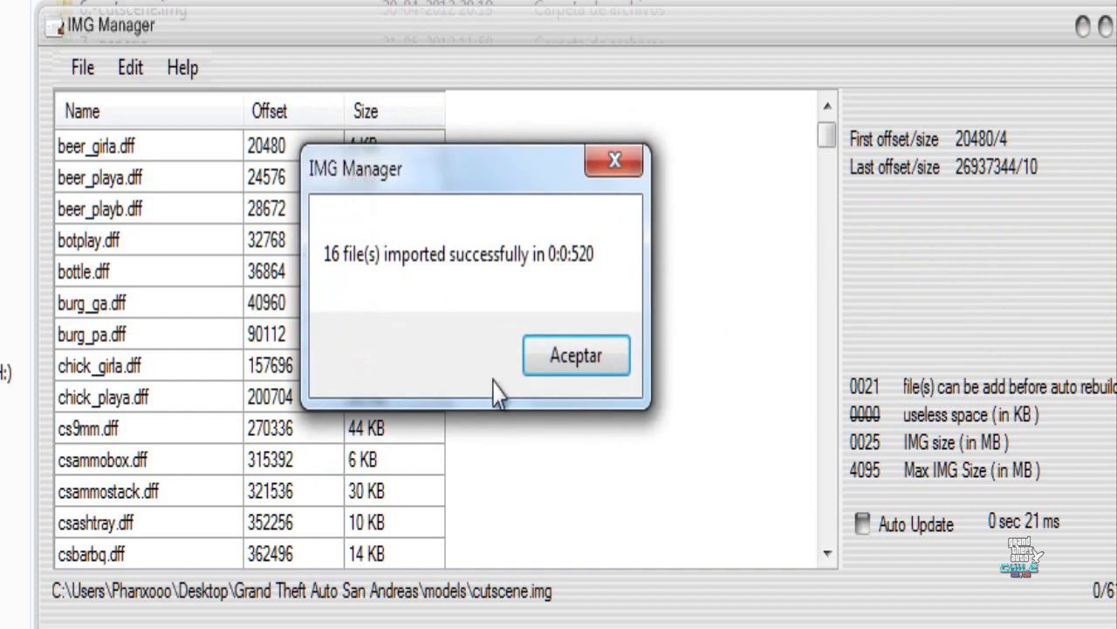
pyautogui.click(576, 358)
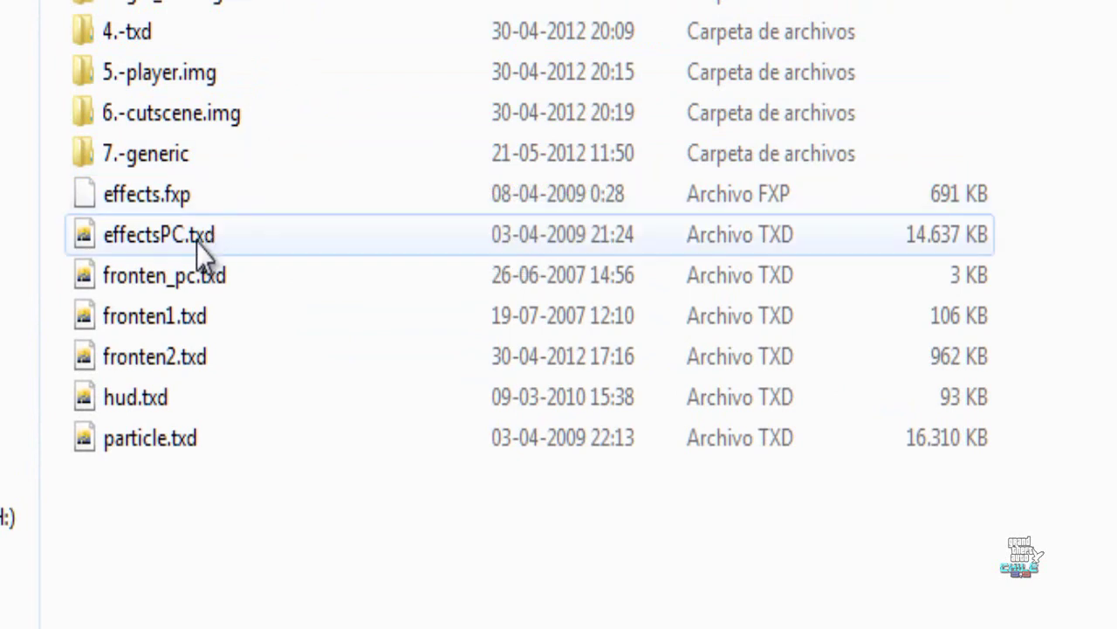
# - Copy vehicle.txd from the mod's models\7.-generic folder
pyautogui.moveTo(531, 606); pyautogui.dragTo(395, 620)
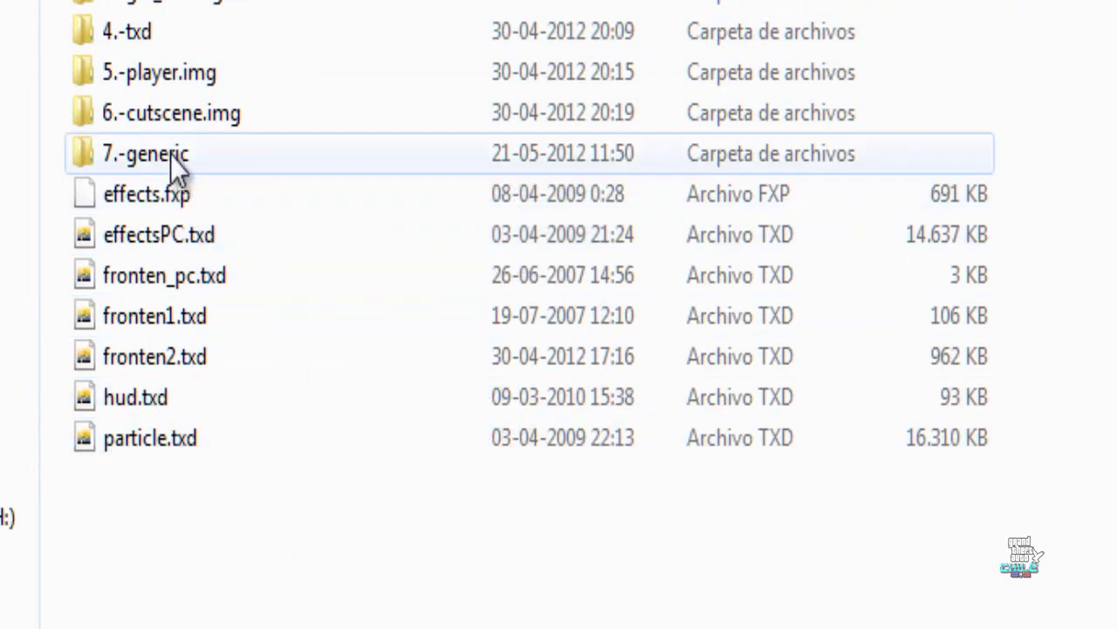
pyautogui.doubleClick(148, 163)
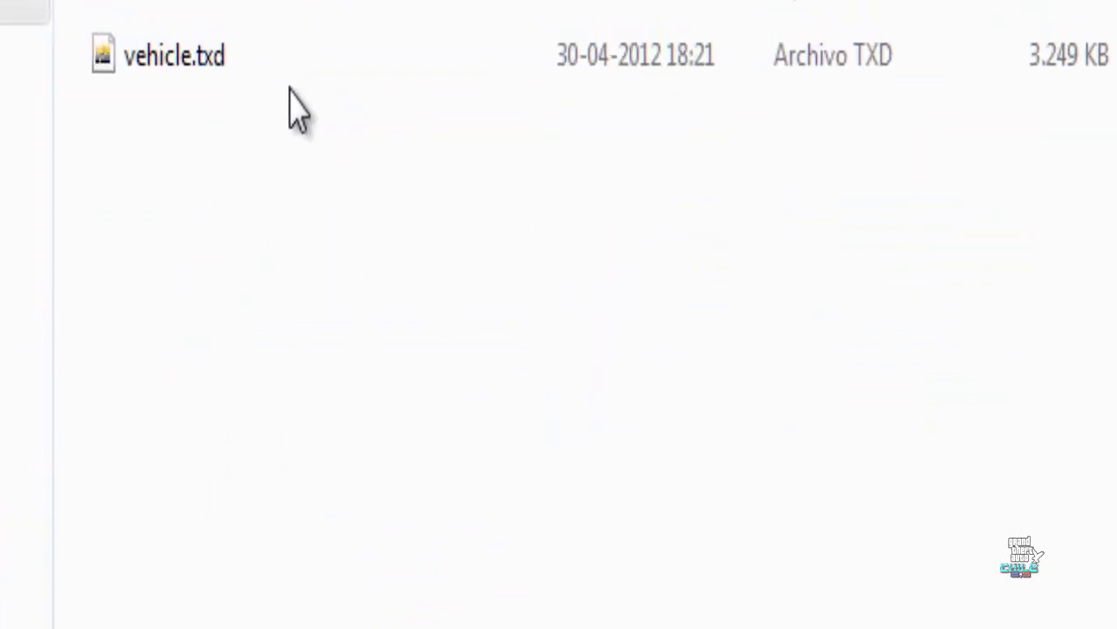
pyautogui.rightClick(243, 127)
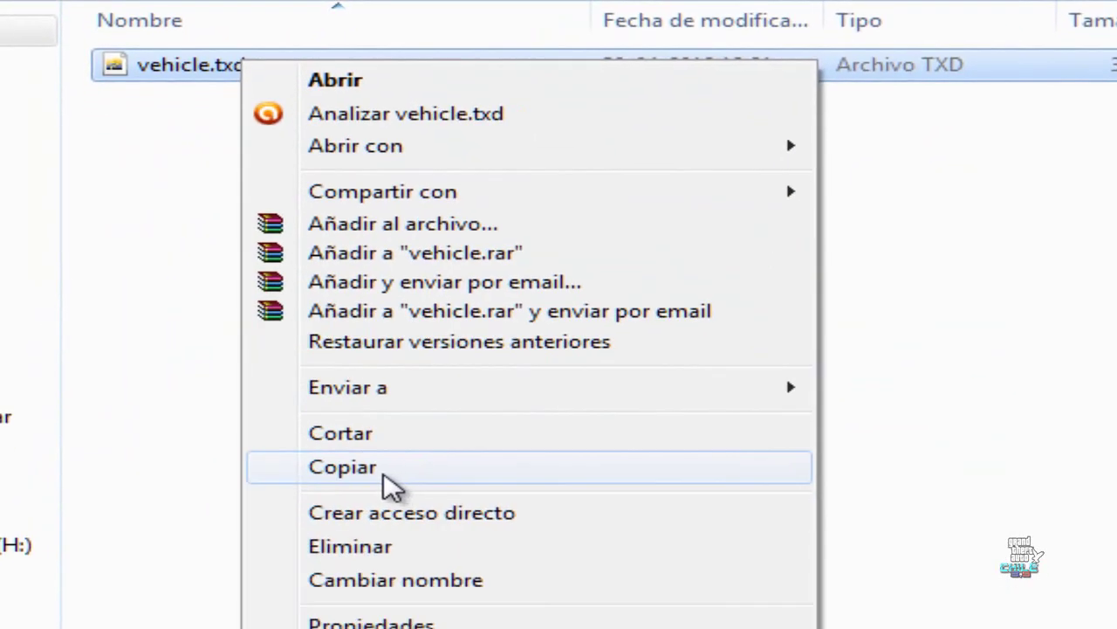
pyautogui.click(389, 511)
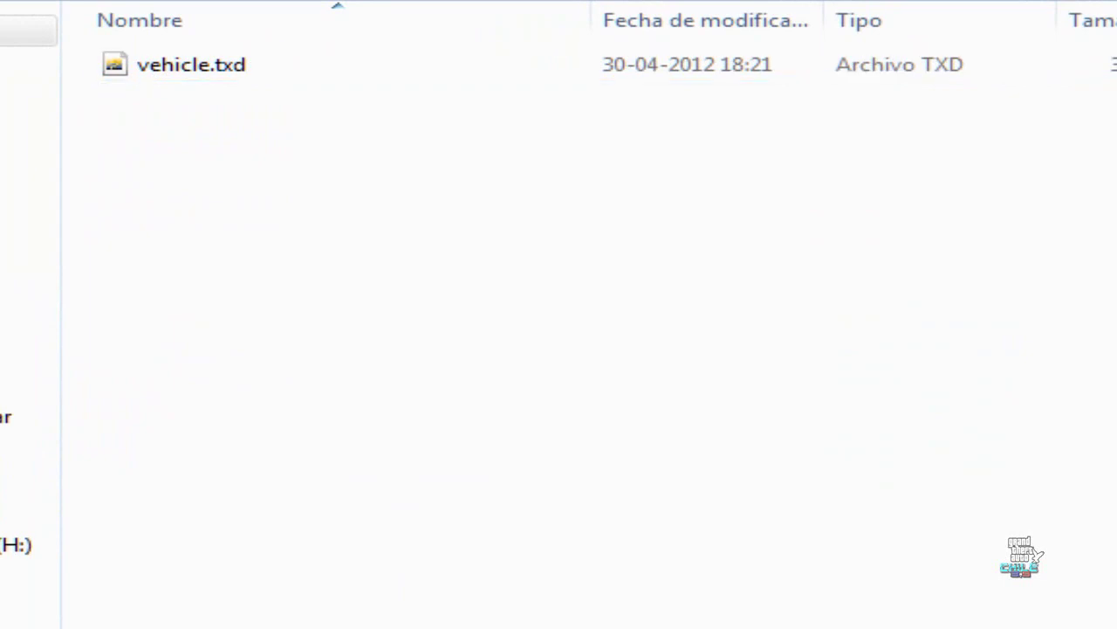
# - Paste vehicle.txd into the game's models\generic folder, replacing the existing file
pyautogui.press('BackSpace')
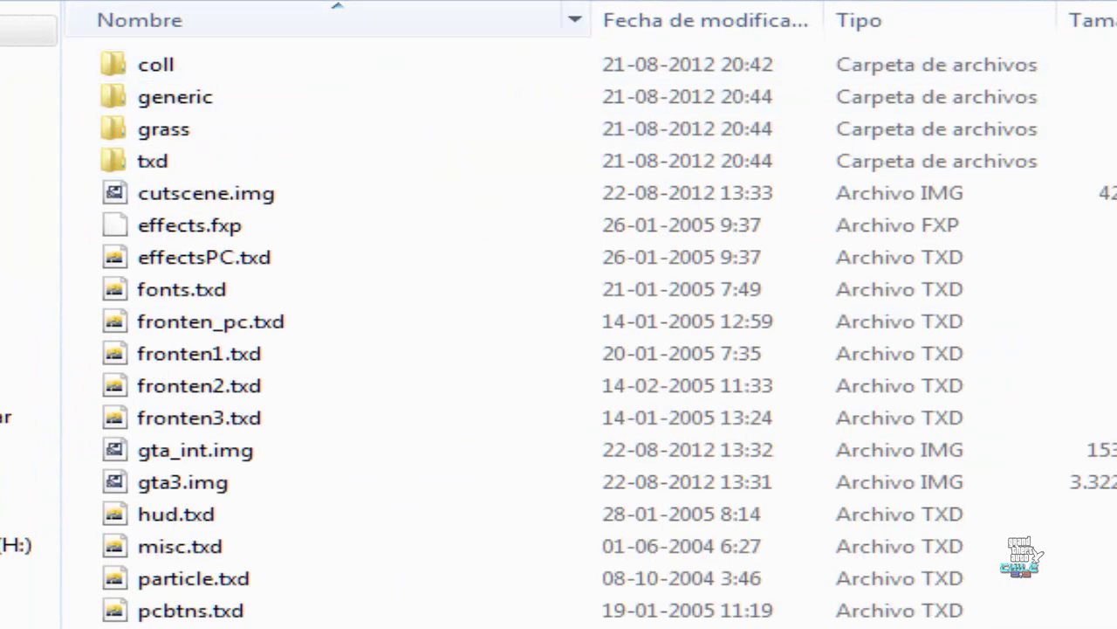
pyautogui.doubleClick(220, 98)
pyautogui.rightClick(229, 371)
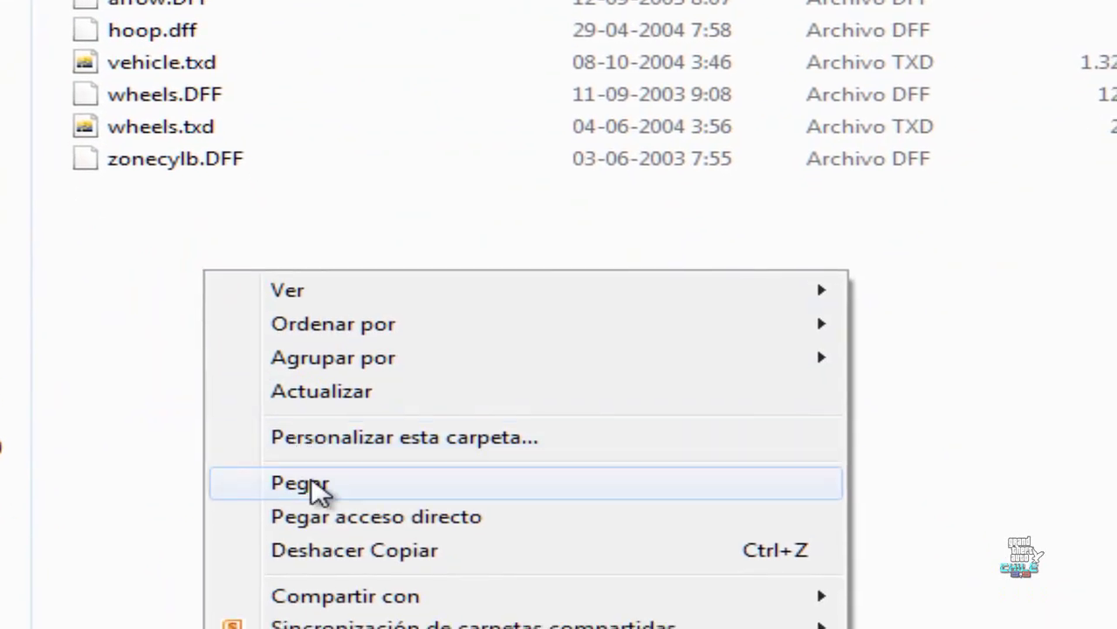
pyautogui.click(318, 489)
pyautogui.click(366, 175)
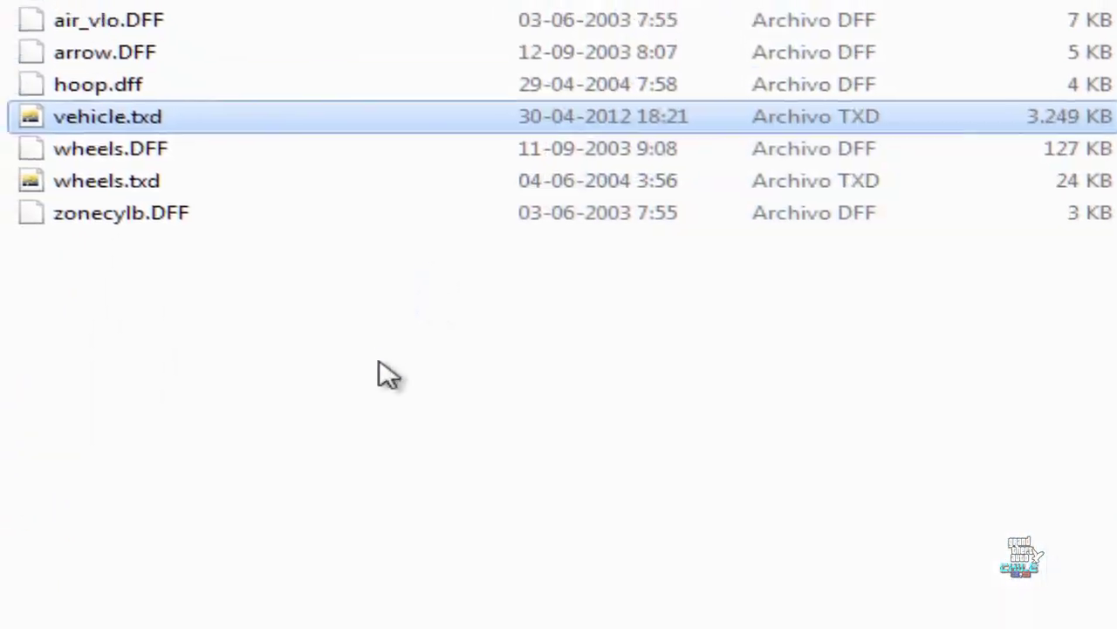
# - Copy effects.fxp, effectsPC.txd, fronten_pc.txd, fronten1.txd, fronten2.txd, hud.txd and particle.txd from the mod's models folder
pyautogui.press('BackSpace')
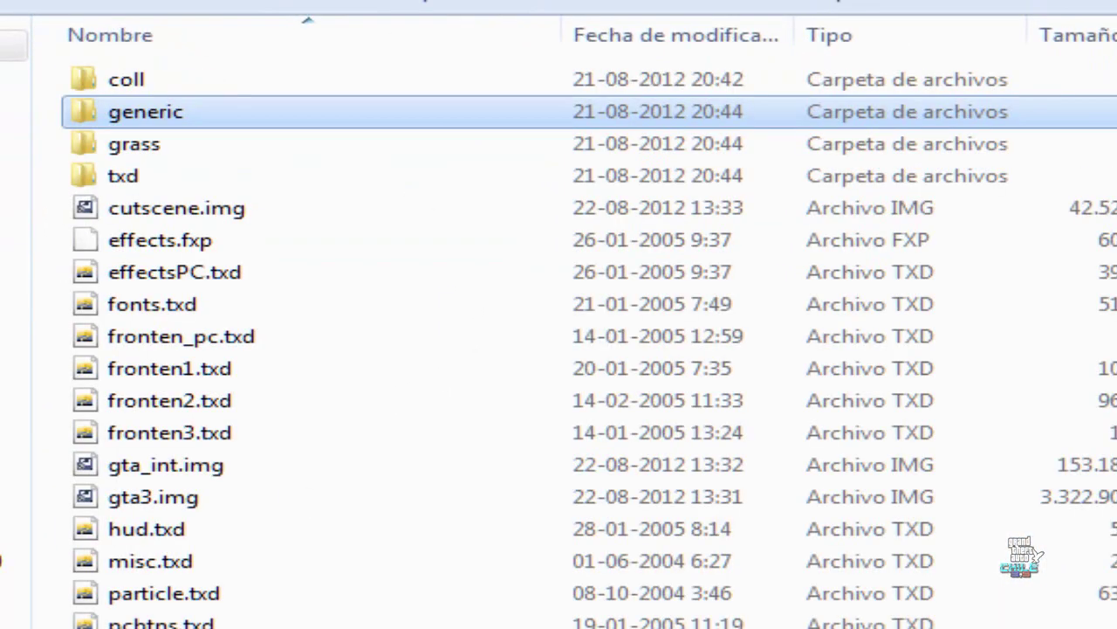
pyautogui.doubleClick(303, 111)
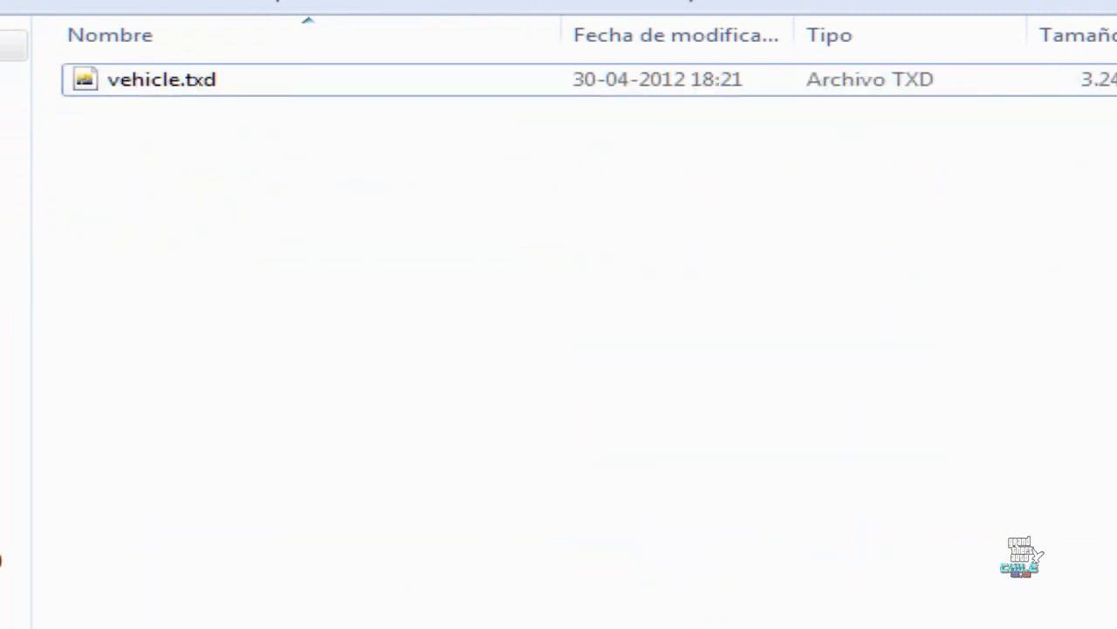
pyautogui.press('BackSpace')
pyautogui.moveTo(594, 625)
pyautogui.mouseDown()
pyautogui.moveTo(349, 491)
pyautogui.moveTo(186, 319)
pyautogui.moveTo(260, 283)
pyautogui.mouseUp()
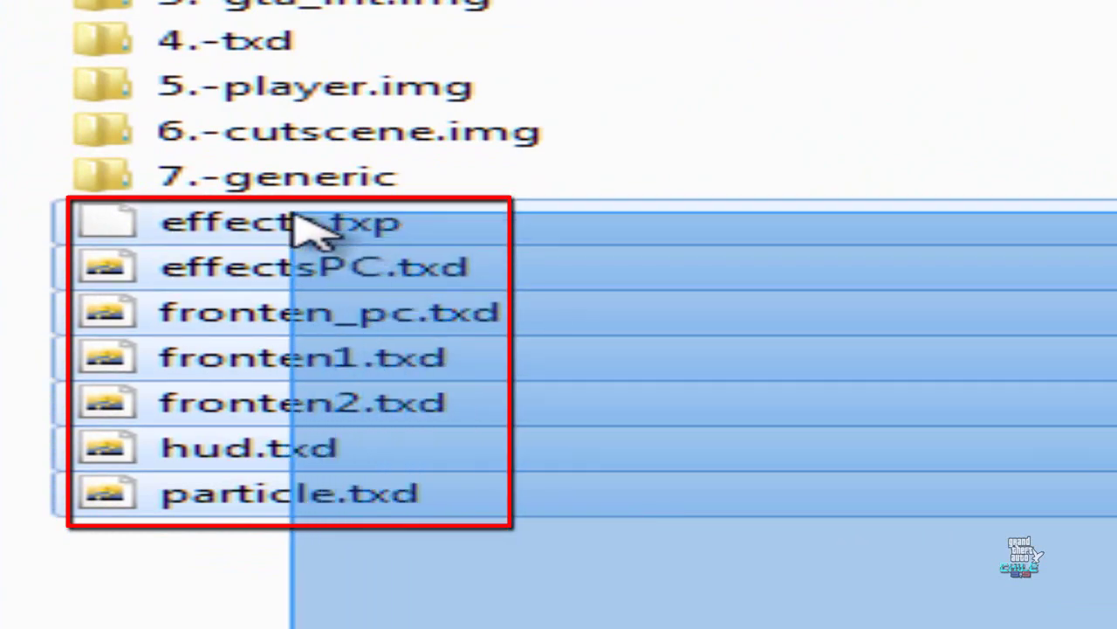
pyautogui.moveTo(295, 215); pyautogui.dragTo(301, 218)
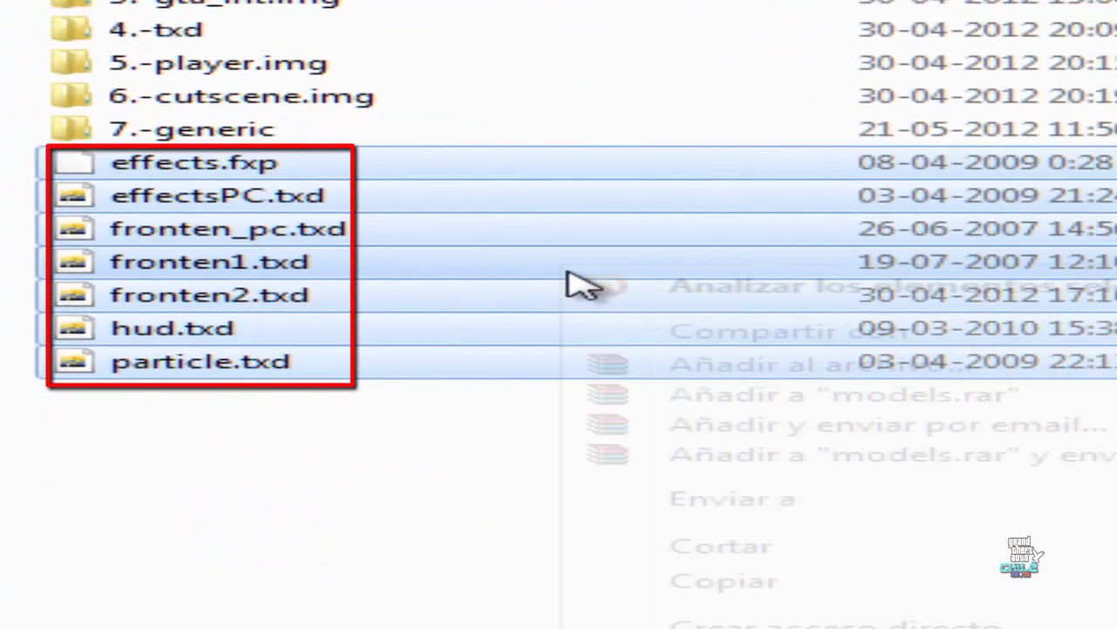
pyautogui.rightClick(590, 284)
pyautogui.click(760, 602)
# - Paste the seven copied effects, frontend, HUD and particle files into the game's models folder, replacing all existing versions
pyautogui.click(503, 607)
pyautogui.moveTo(524, 627)
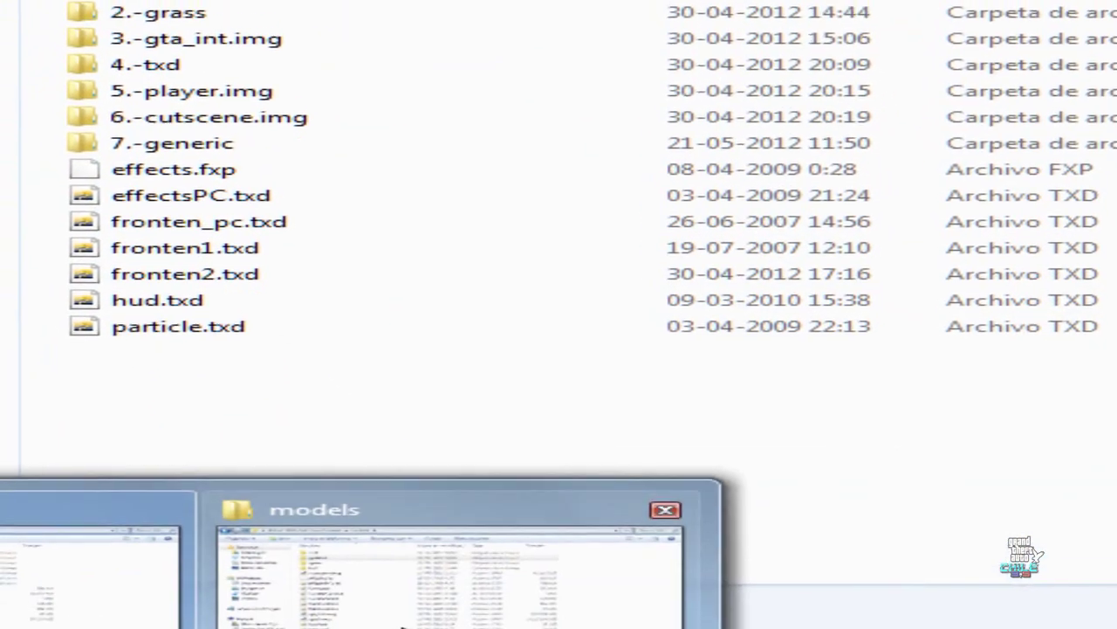
pyautogui.click(402, 625)
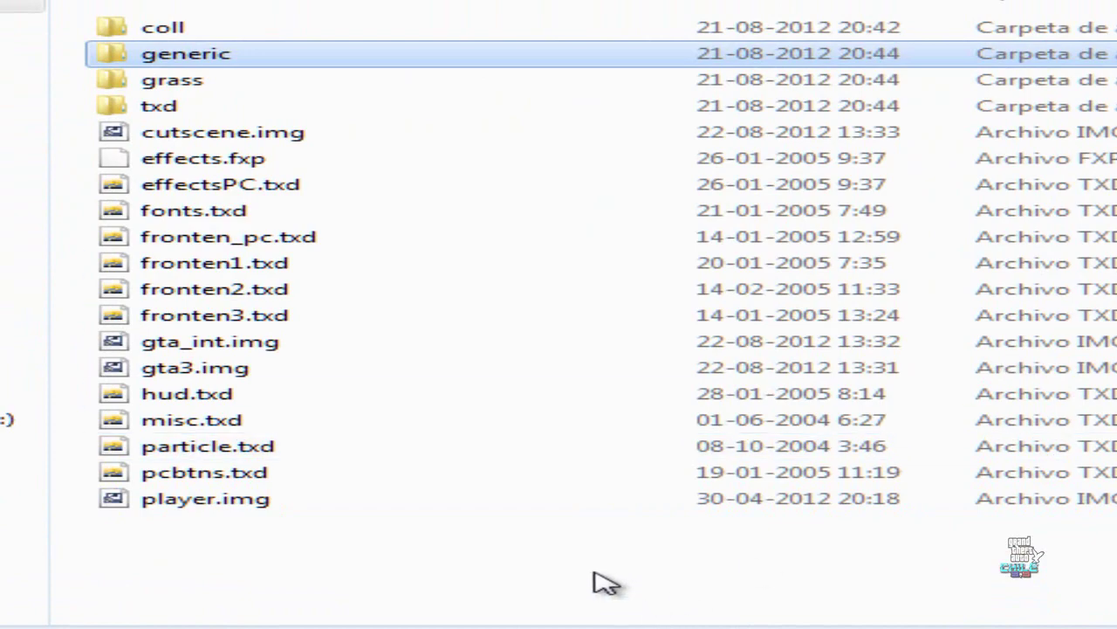
pyautogui.rightClick(594, 572)
pyautogui.click(773, 372)
pyautogui.click(397, 595)
pyautogui.click(890, 192)
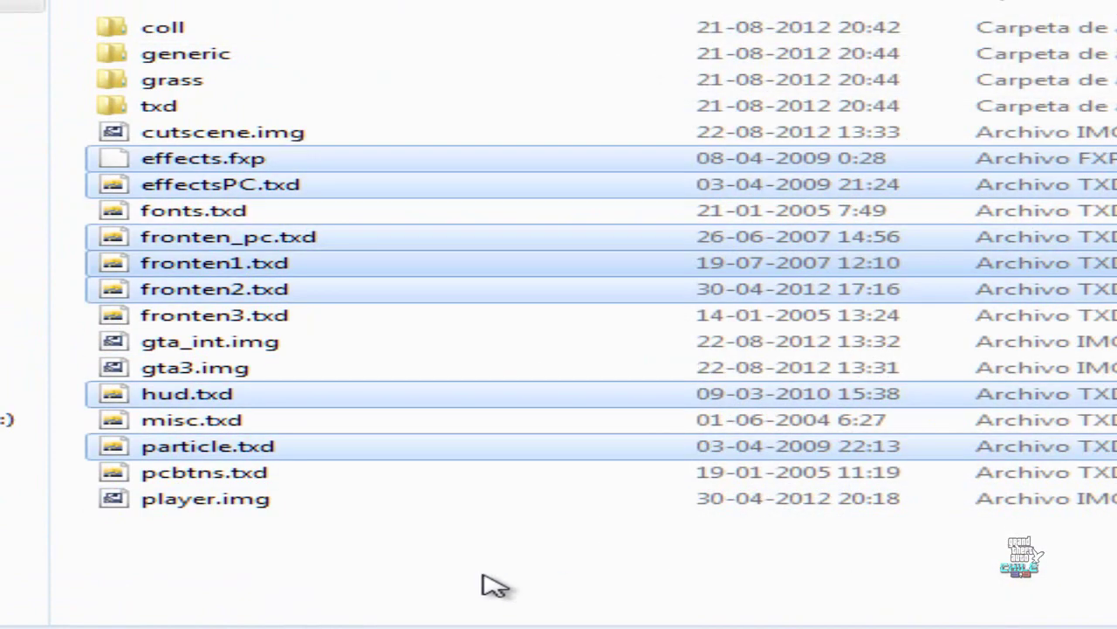
pyautogui.click(494, 586)
# - Copy everything in the mod's GTA Chile 3.5 Deluxe folder except IMG-Manager-V.1.5, models, cleo3.exe and the IMPORTANTE document
pyautogui.click(349, 603)
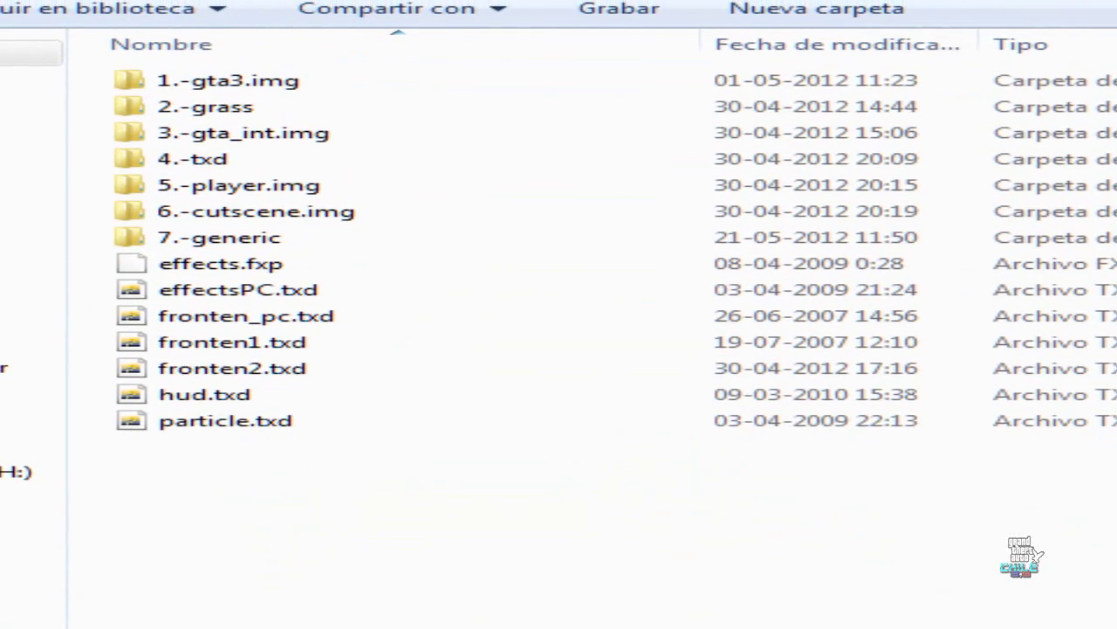
pyautogui.click(436, 29)
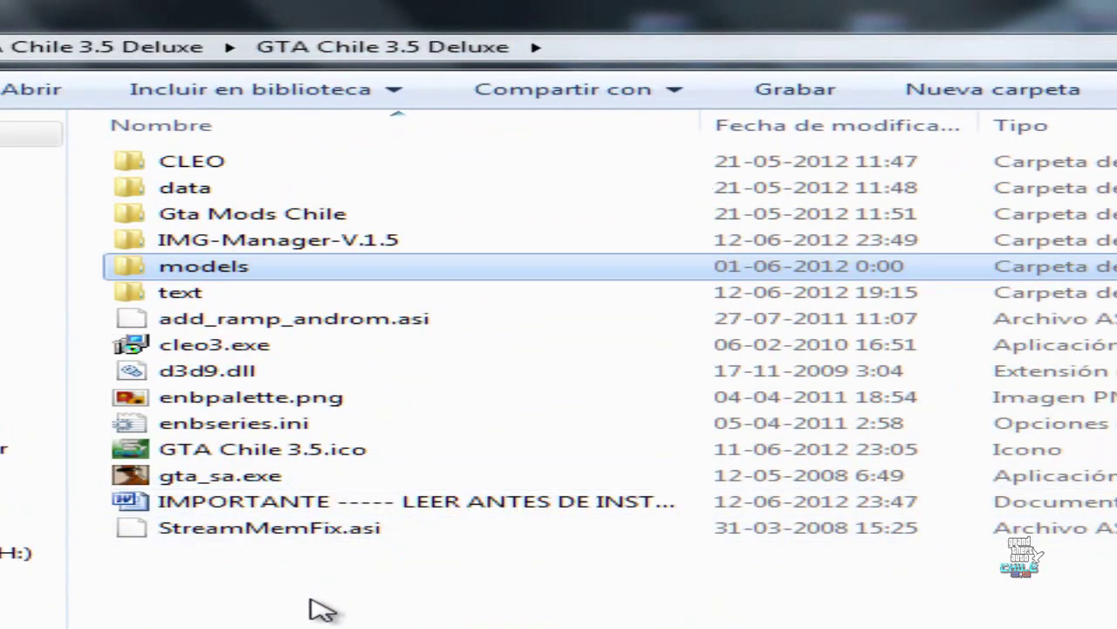
pyautogui.click(316, 603)
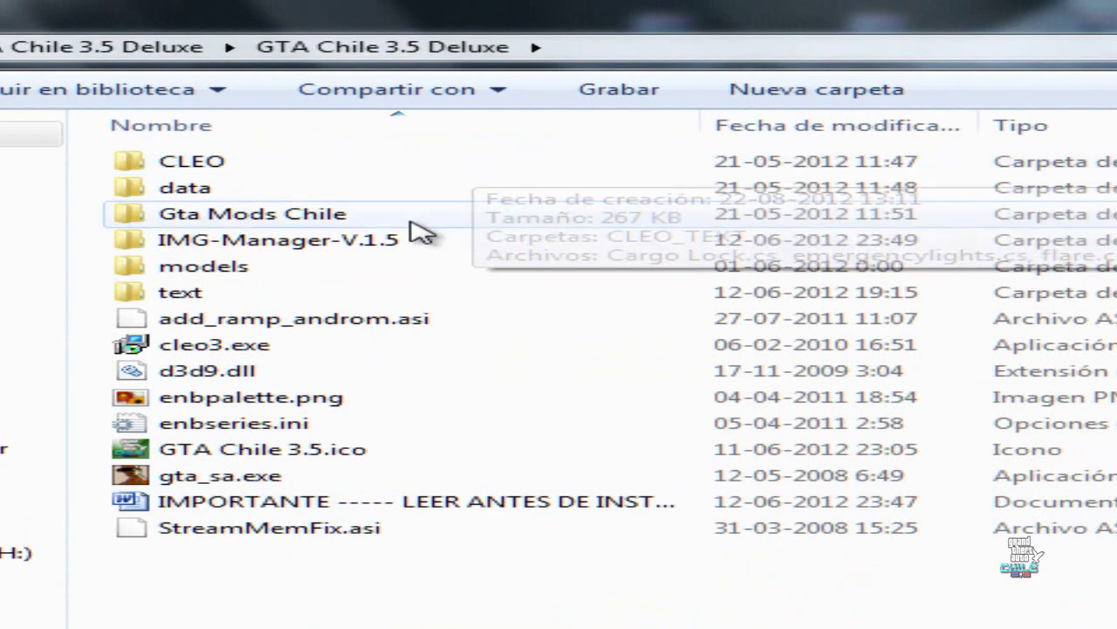
pyautogui.click(354, 170)
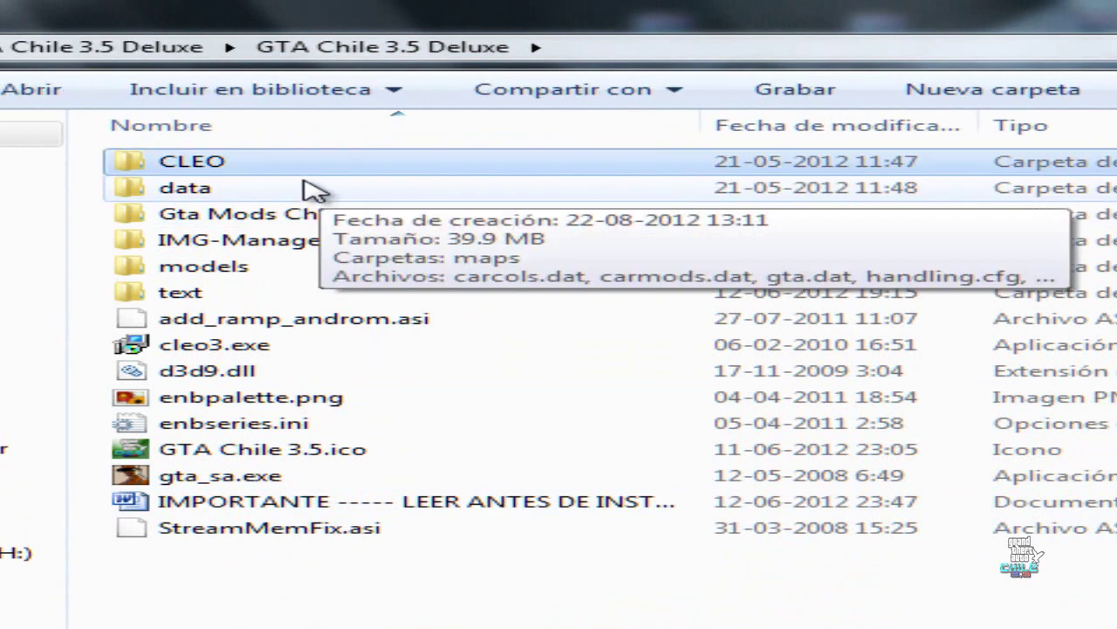
pyautogui.keyDown('ctrl'); pyautogui.click(214, 190); pyautogui.keyUp('ctrl')
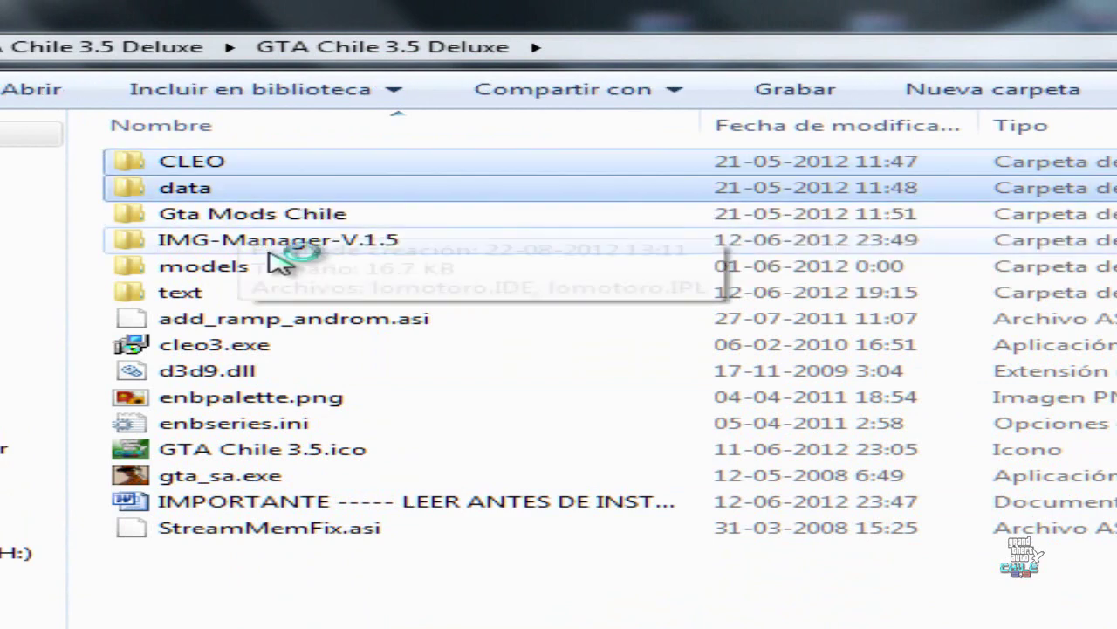
pyautogui.keyDown('ctrl'); pyautogui.click(330, 220); pyautogui.keyUp('ctrl')
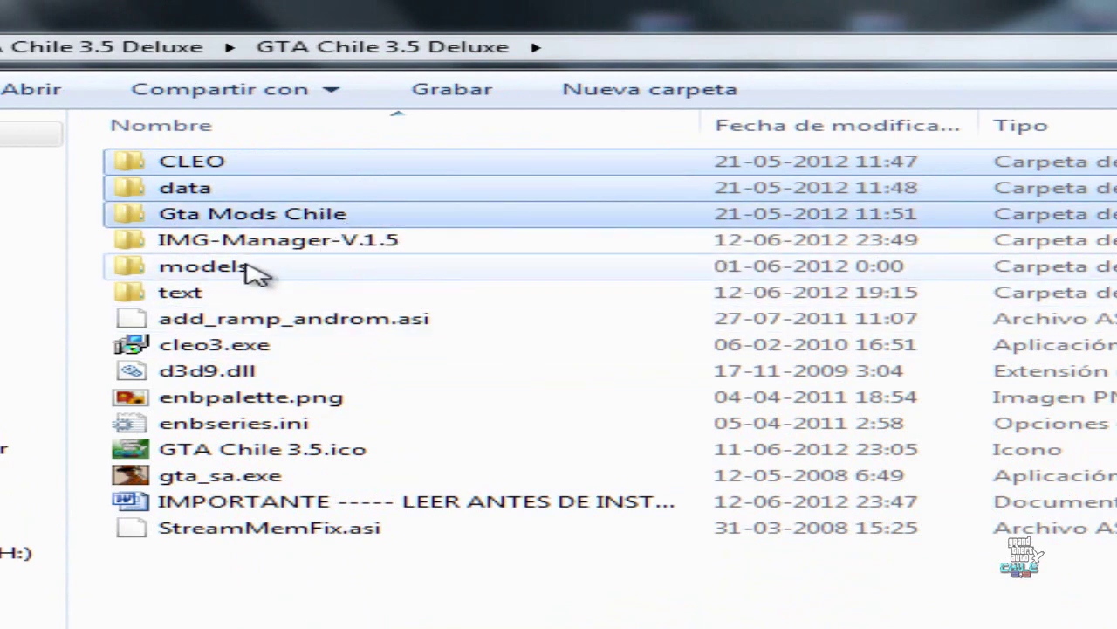
pyautogui.keyDown('ctrl'); pyautogui.click(249, 297); pyautogui.keyUp('ctrl')
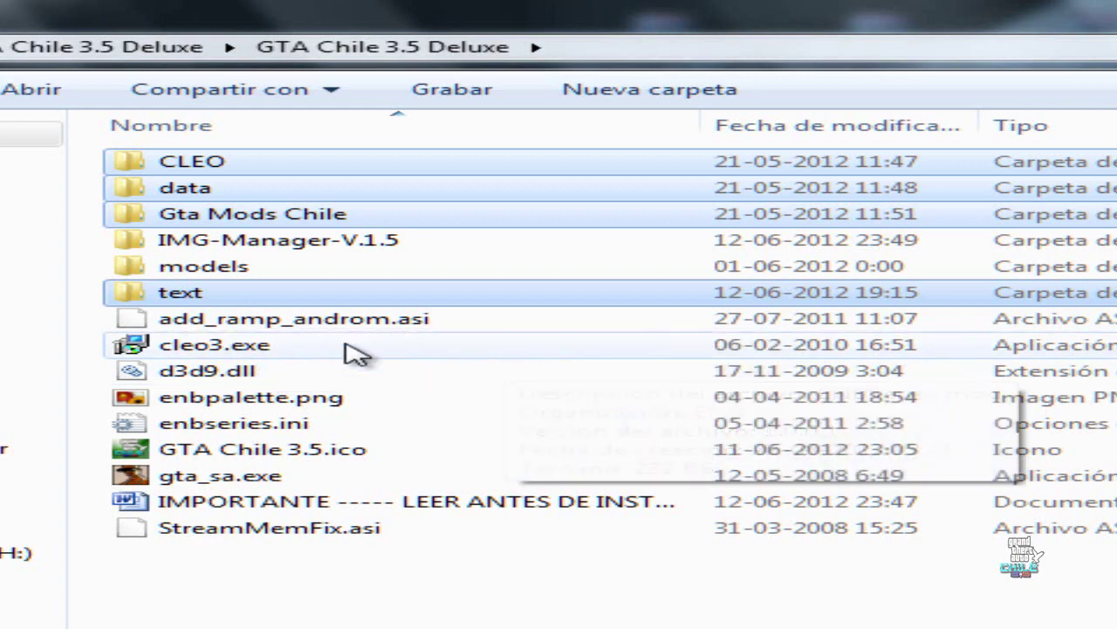
pyautogui.keyDown('ctrl'); pyautogui.click(280, 324); pyautogui.keyUp('ctrl')
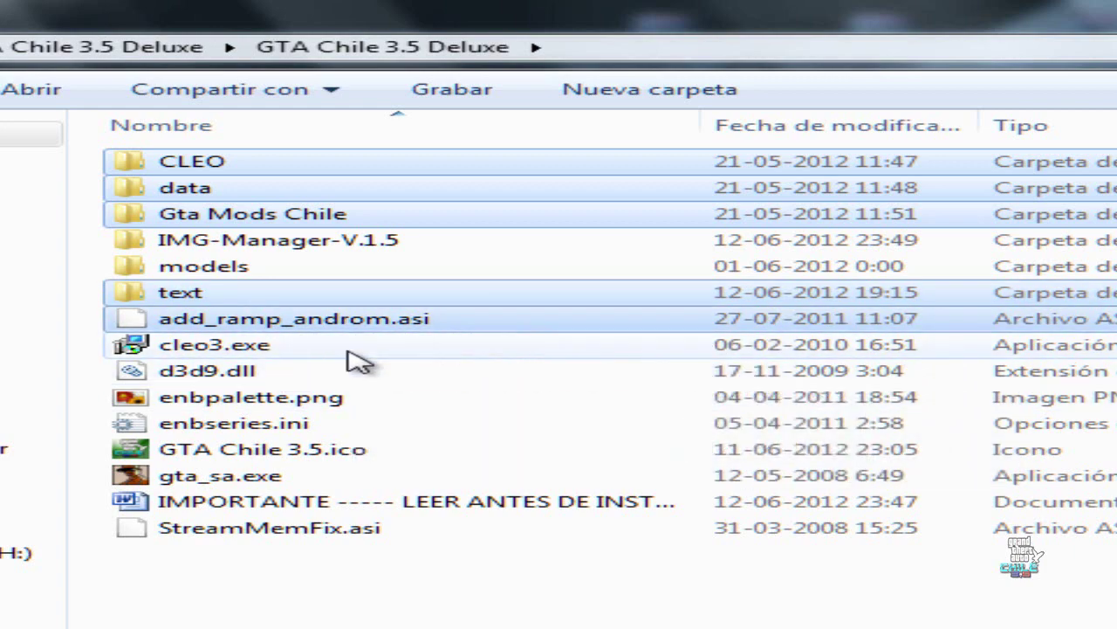
pyautogui.keyDown('ctrl'); pyautogui.click(310, 374); pyautogui.keyUp('ctrl')
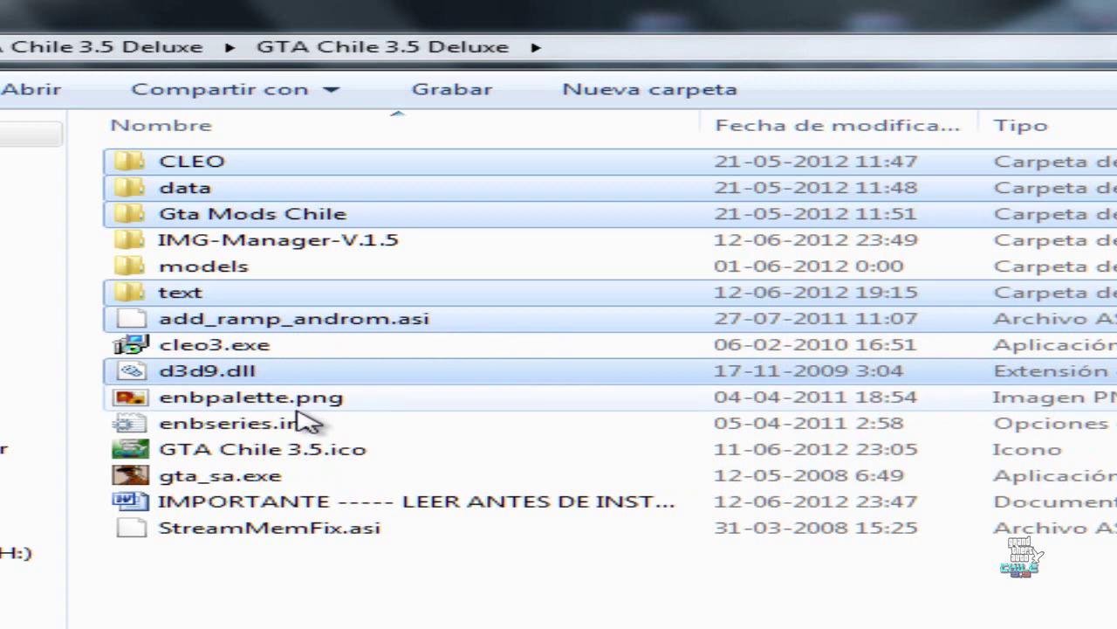
pyautogui.keyDown('ctrl'); pyautogui.click(259, 400); pyautogui.keyUp('ctrl')
pyautogui.keyDown('ctrl'); pyautogui.click(229, 425); pyautogui.keyUp('ctrl')
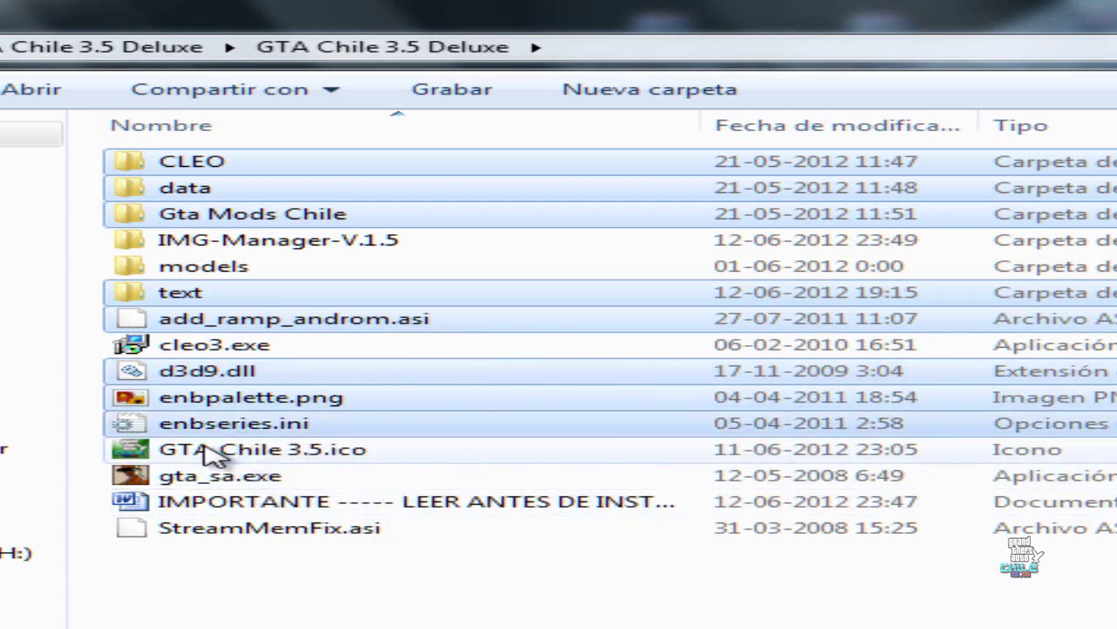
pyautogui.keyDown('ctrl'); pyautogui.click(310, 451); pyautogui.keyUp('ctrl')
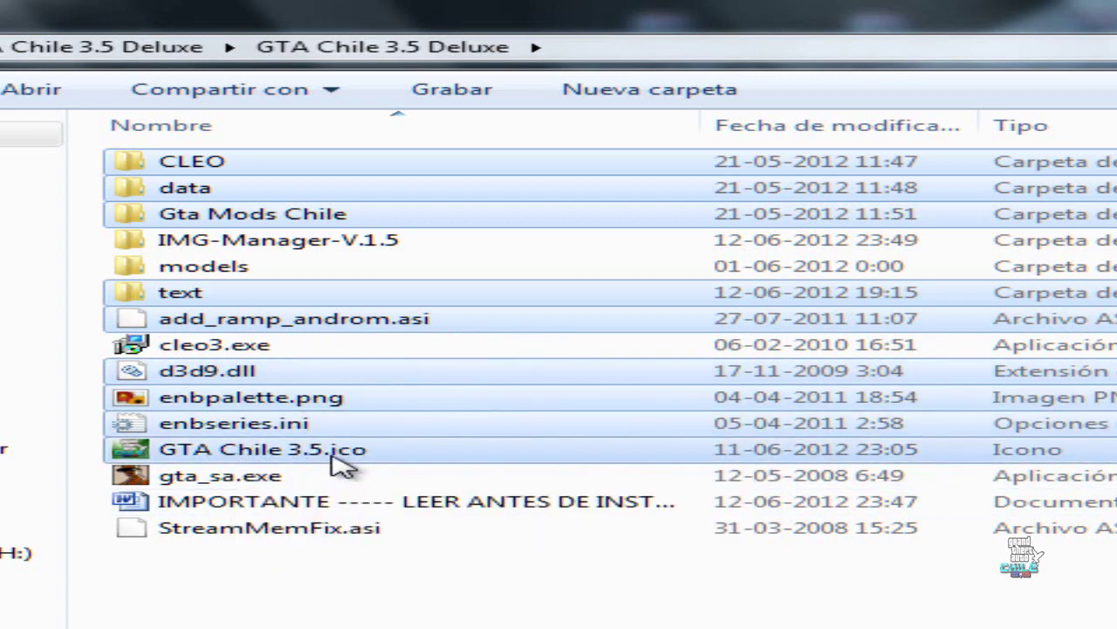
pyautogui.keyDown('ctrl'); pyautogui.click(263, 479); pyautogui.keyUp('ctrl')
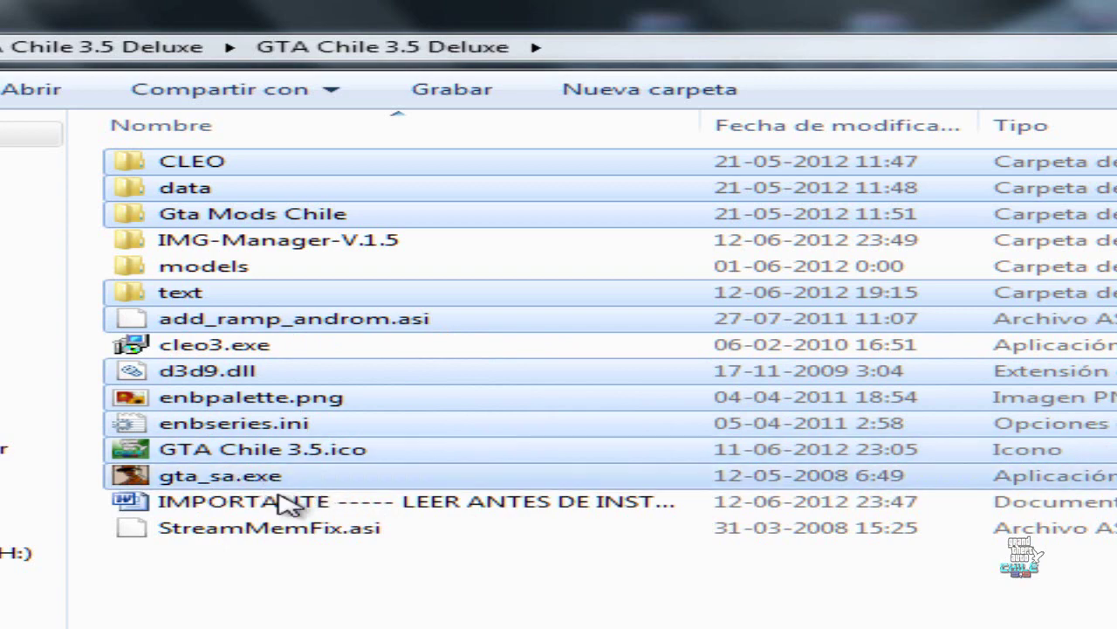
pyautogui.keyDown('ctrl'); pyautogui.click(231, 531); pyautogui.keyUp('ctrl')
pyautogui.rightClick(231, 531)
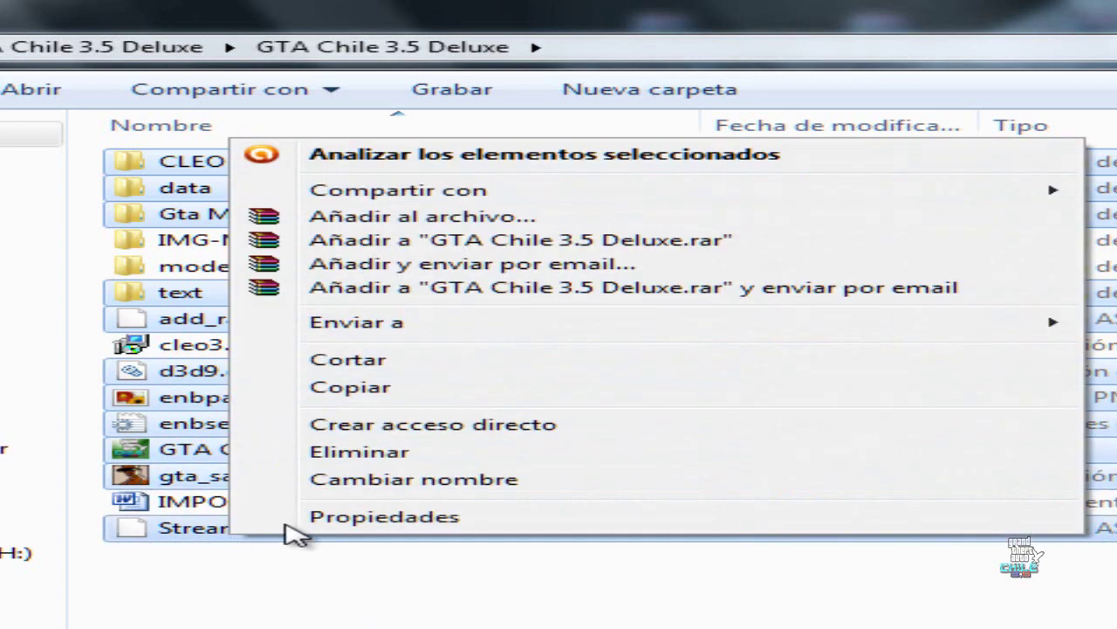
pyautogui.click(347, 386)
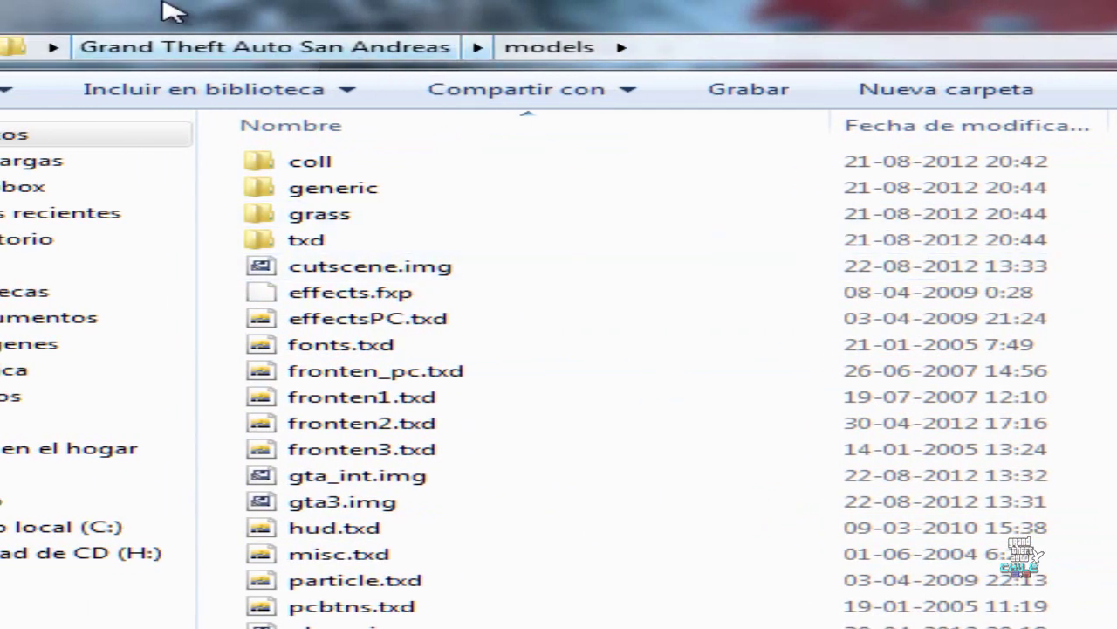
# - Paste the copied items into the Grand Theft Auto San Andreas folder, merging existing folders and replacing all conflicting files
pyautogui.click(262, 46)
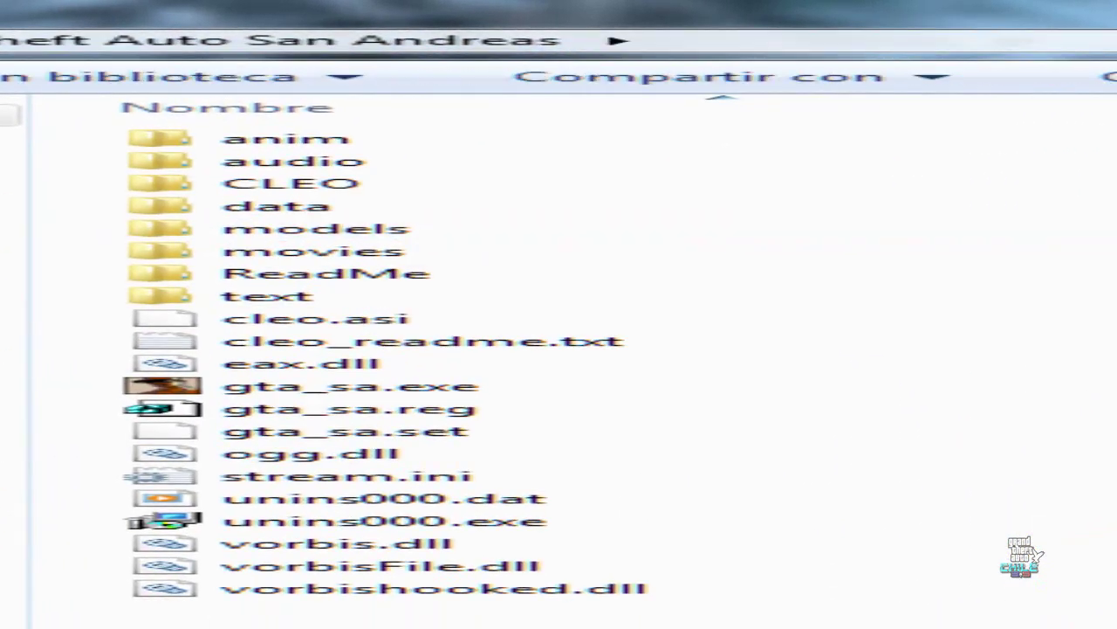
pyautogui.rightClick(768, 303)
pyautogui.click(830, 424)
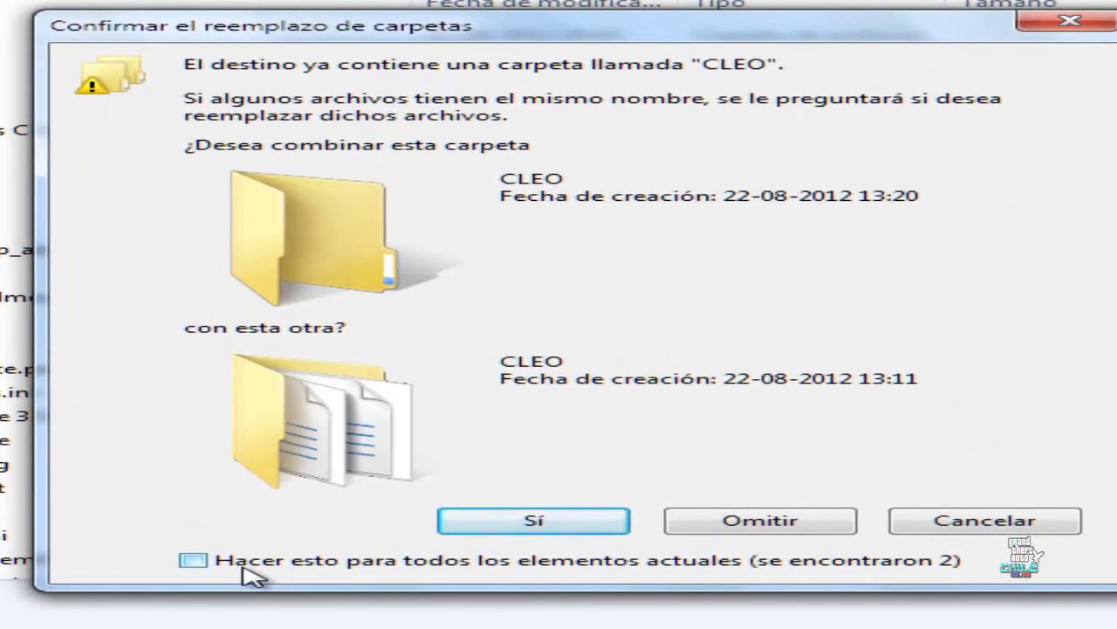
pyautogui.click(529, 522)
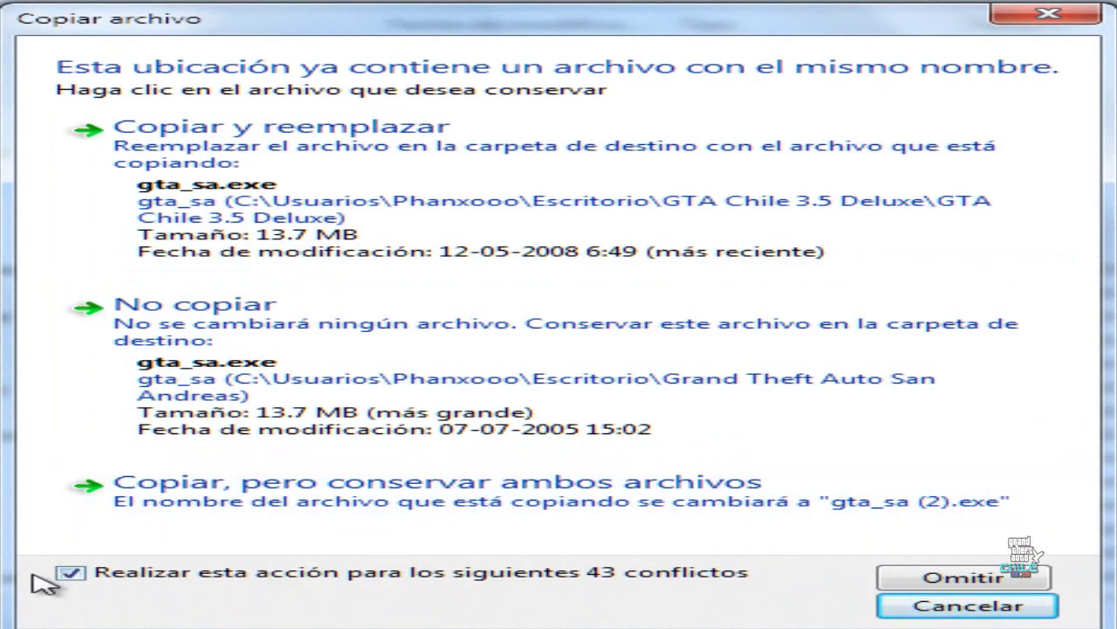
pyautogui.click(512, 194)
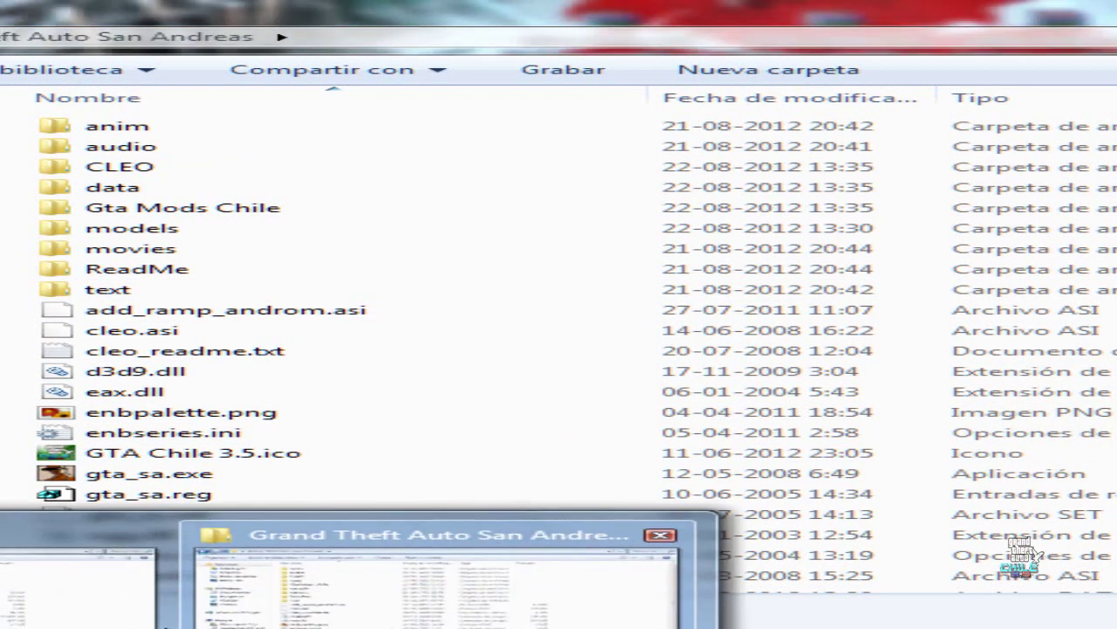
# - Create a desktop shortcut to gta_sa.exe from the Grand Theft Auto San Andreas folder
pyautogui.click(369, 611)
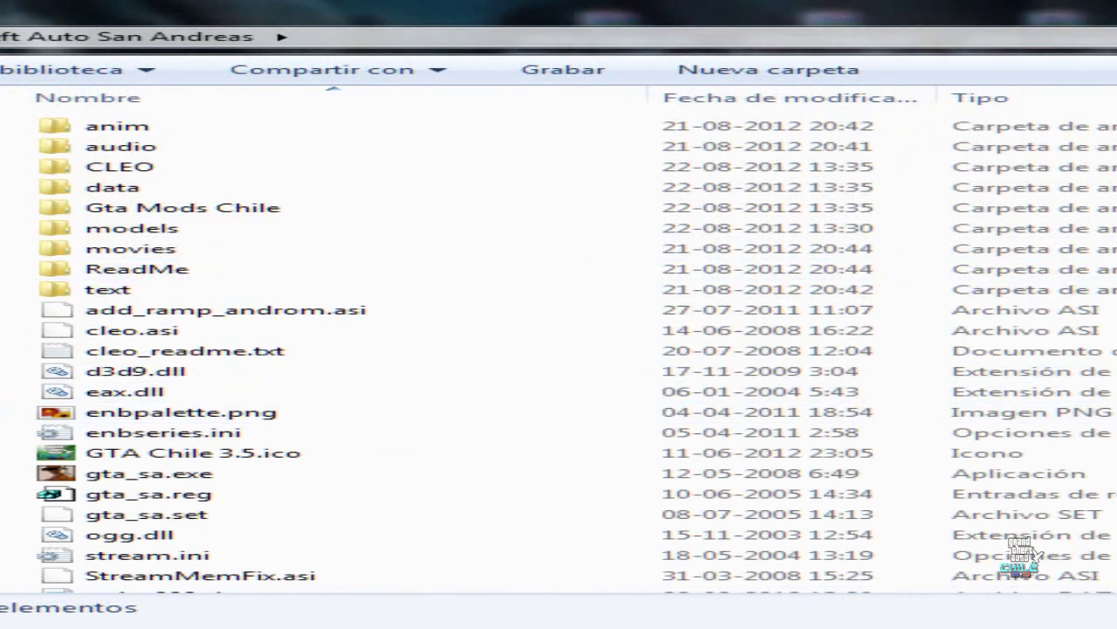
pyautogui.scroll(-2, 559, 349)
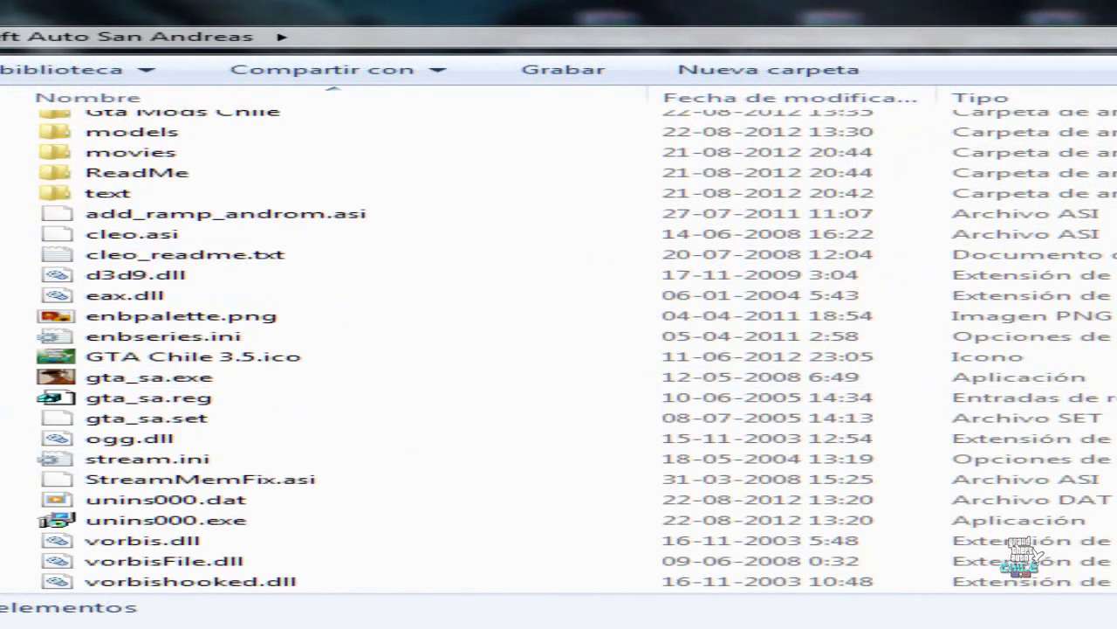
pyautogui.click(70, 382)
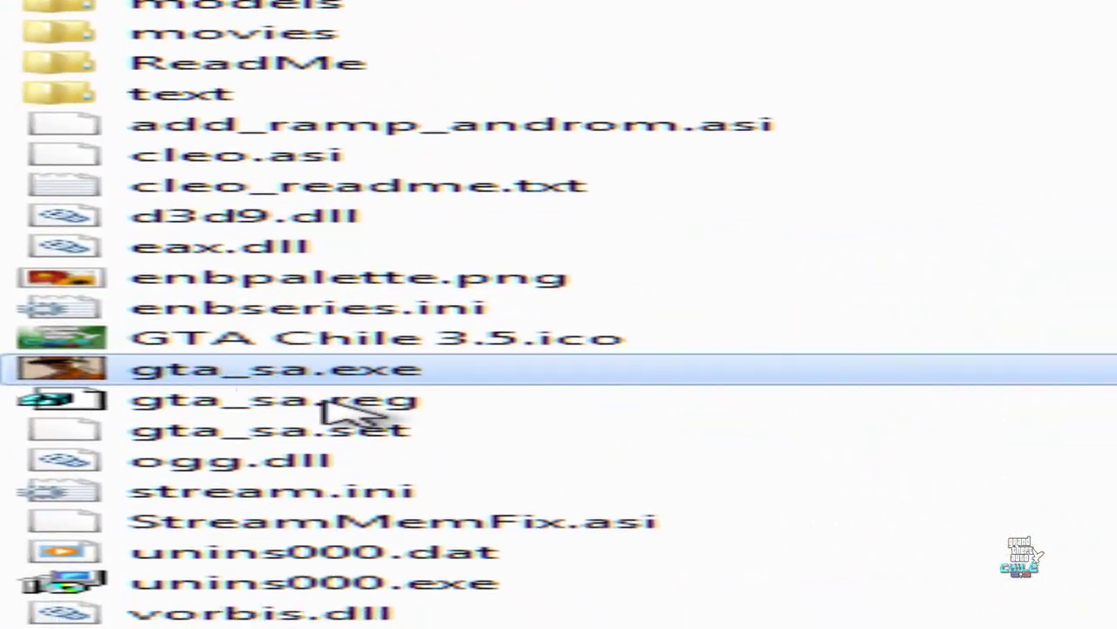
pyautogui.rightClick(324, 378)
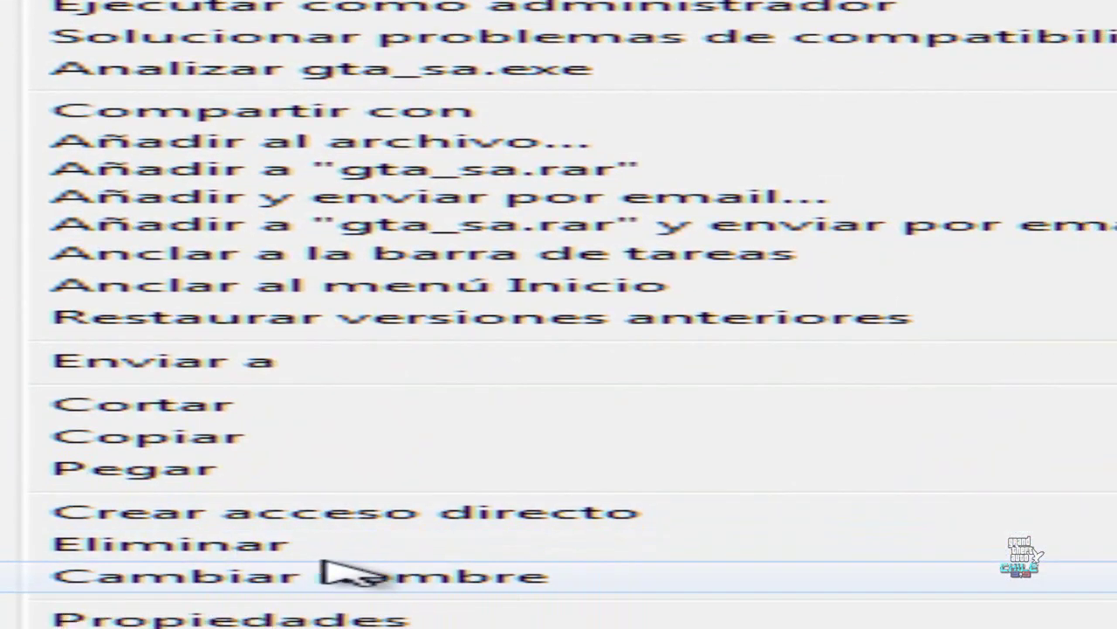
pyautogui.moveTo(319, 371)
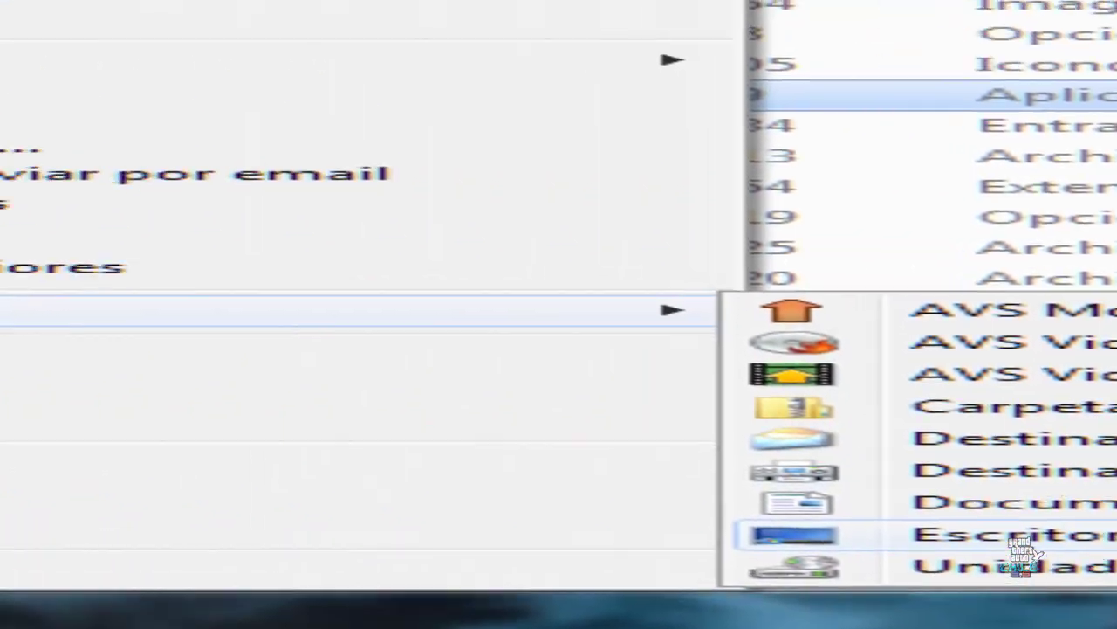
pyautogui.click(821, 530)
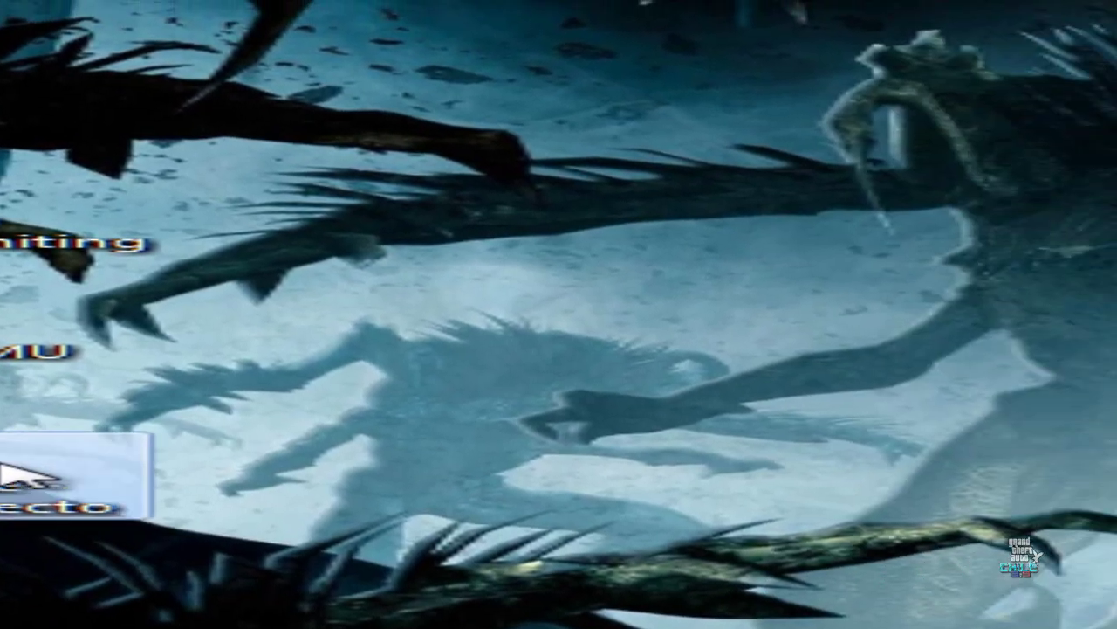
# - Move the new game shortcut to a free spot on the desktop and rename it GTA Chile 3.5
pyautogui.moveTo(12, 474); pyautogui.dragTo(703, 338)
pyautogui.rightClick(702, 339)
pyautogui.press('m')
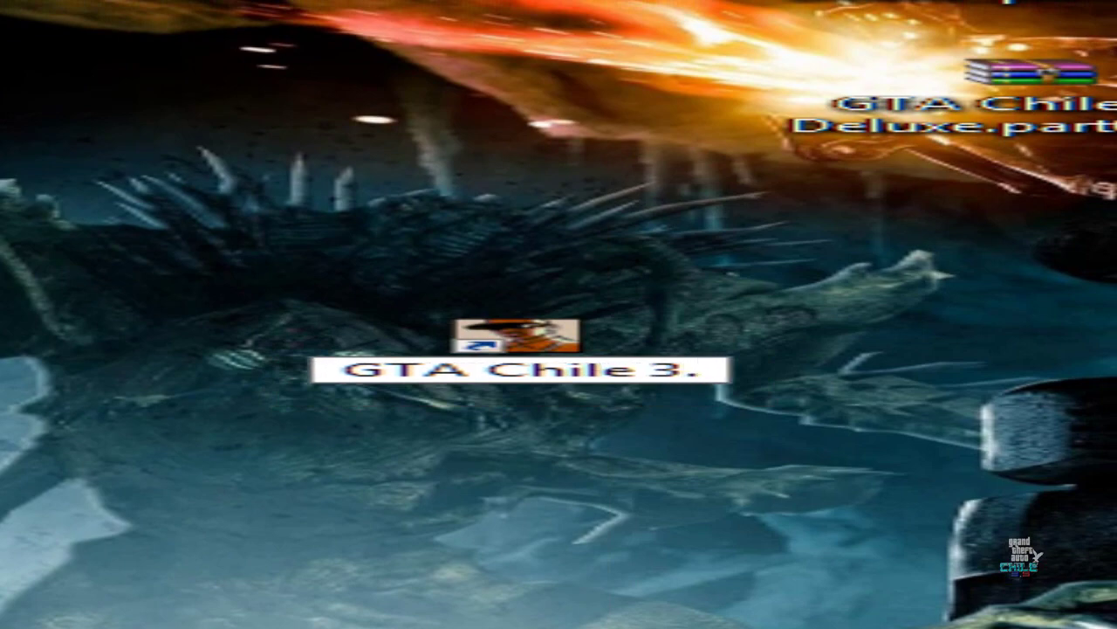
pyautogui.write('GTA Chile 3.5')
pyautogui.press('Return')
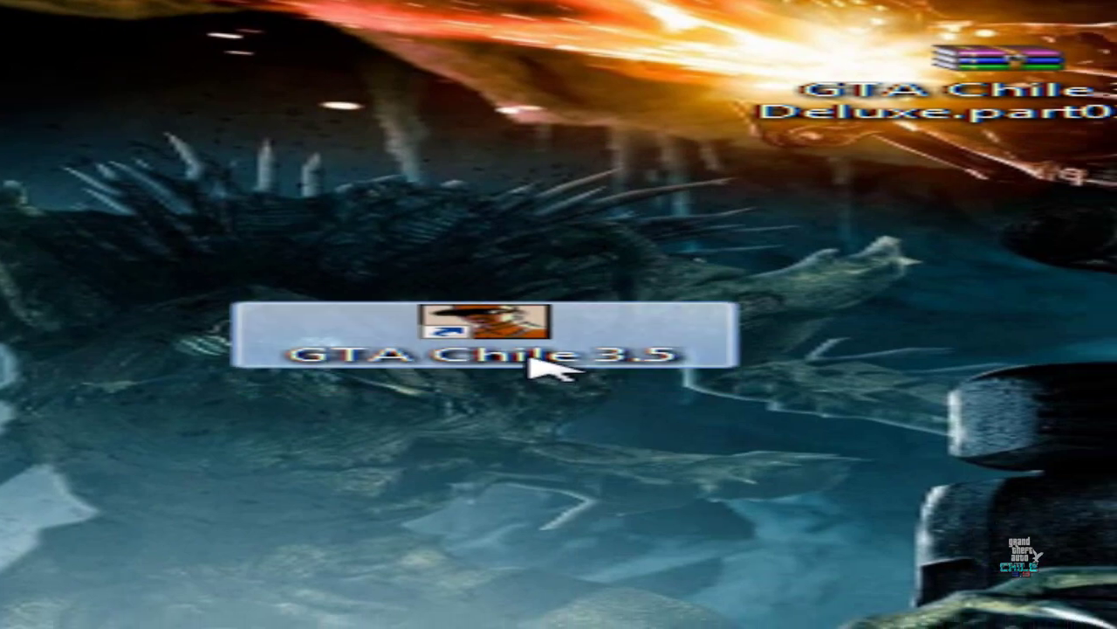
# - Open the icon selection for the GTA Chile 3.5 desktop shortcut from its properties
pyautogui.rightClick(729, 370)
pyautogui.click(885, 628)
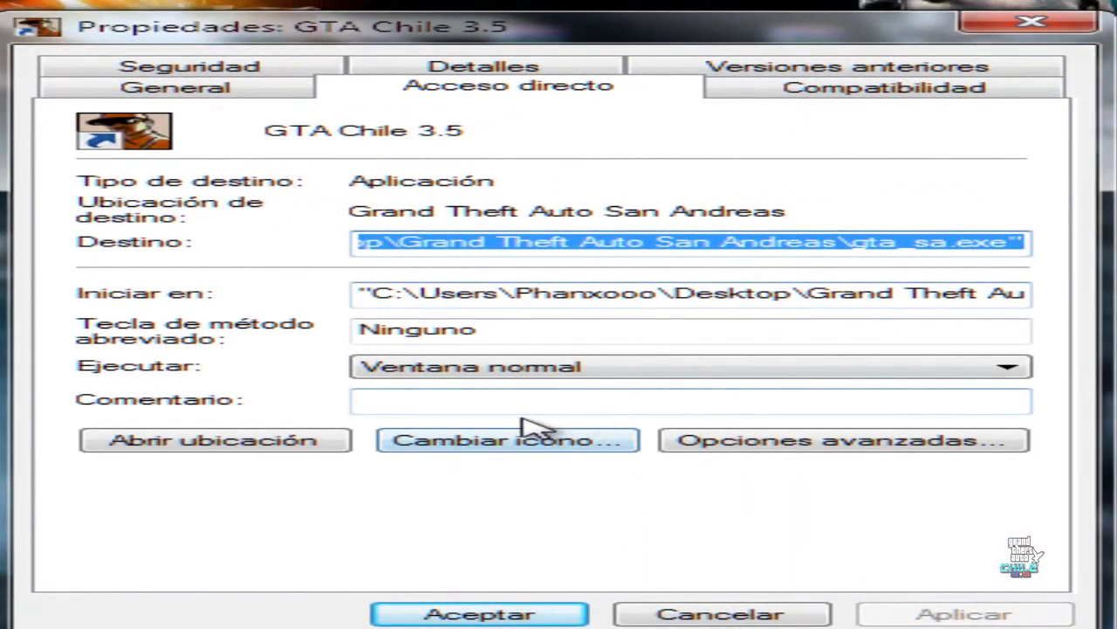
pyautogui.click(534, 447)
pyautogui.click(886, 204)
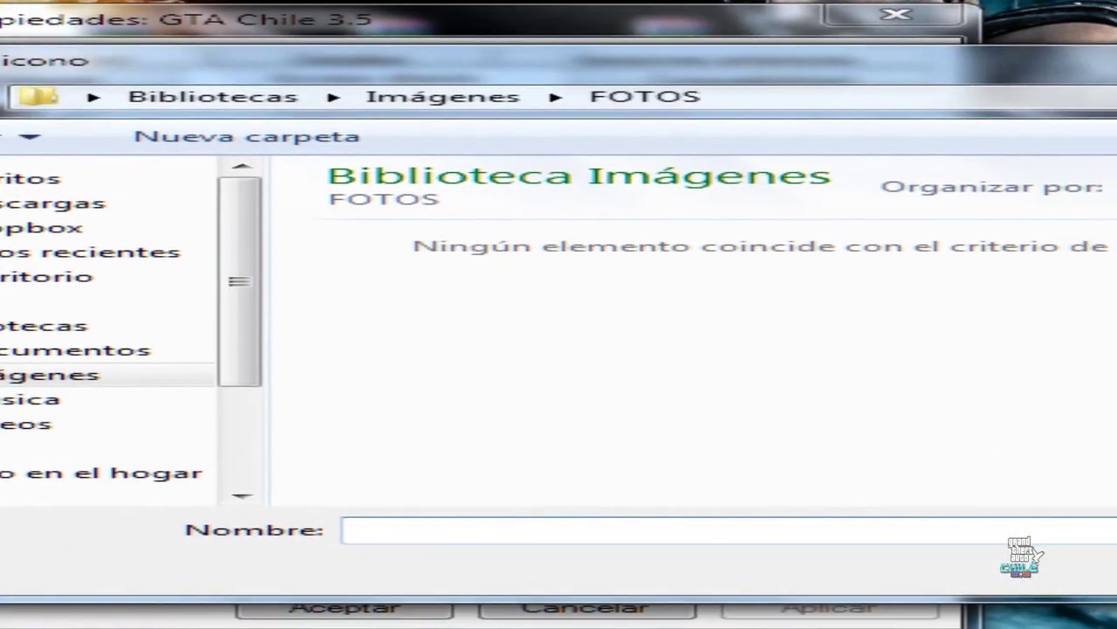
pyautogui.press('Escape')
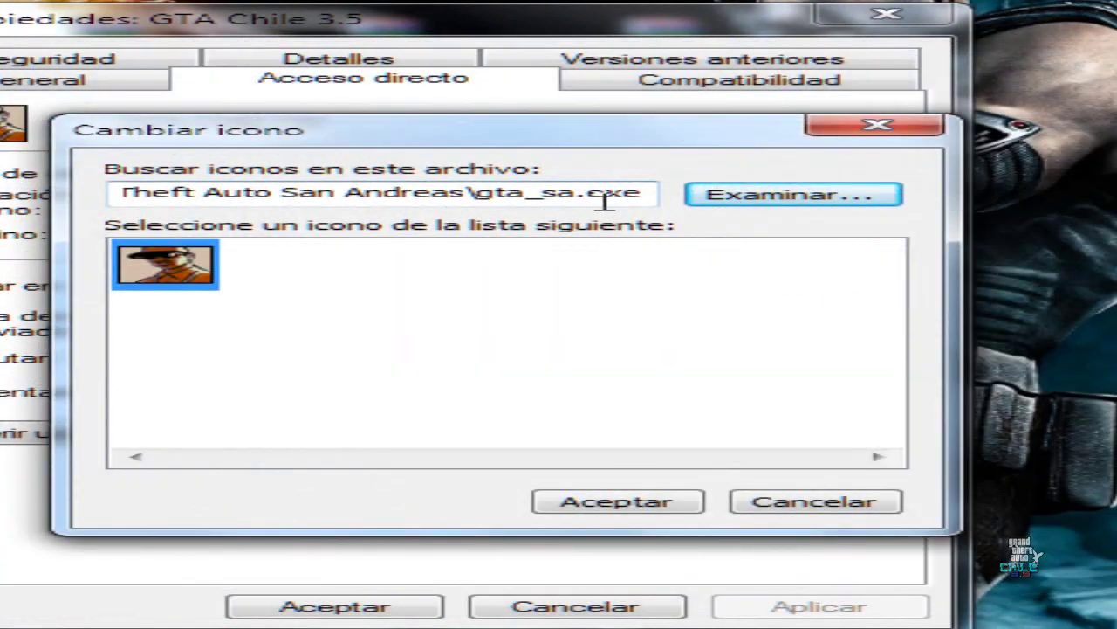
# - Change the shortcut's icon to GTA Chile 3.5.ico from the Grand Theft Auto San Andreas folder on the desktop and save its properties
pyautogui.click(703, 196)
pyautogui.click(44, 276)
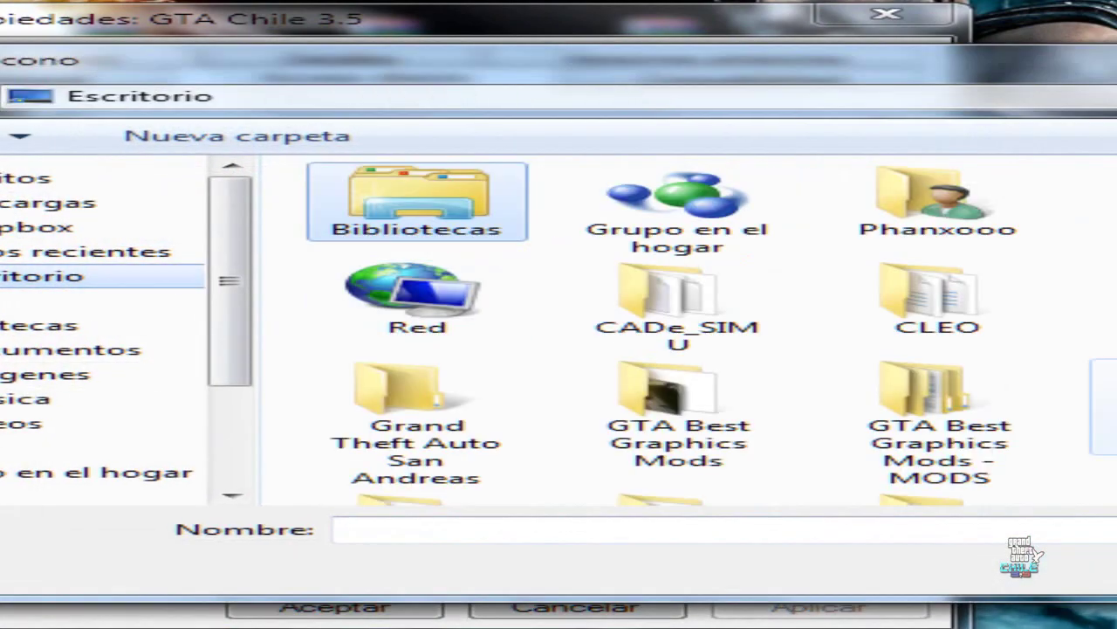
pyautogui.scroll(-1, 656, 449)
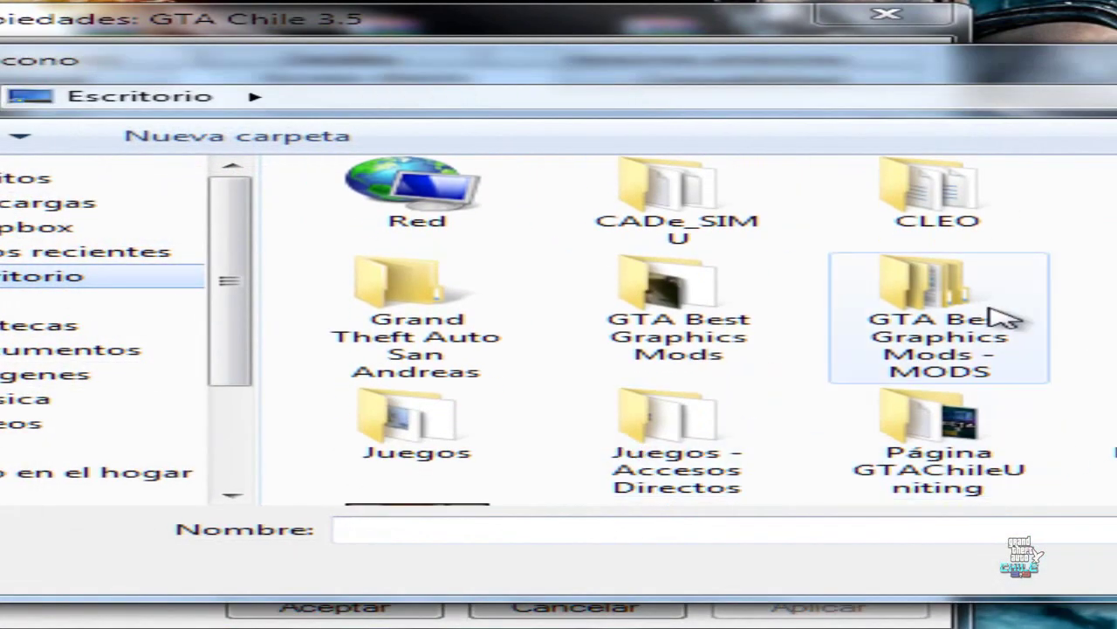
pyautogui.doubleClick(399, 319)
pyautogui.scroll(-1, 454, 301)
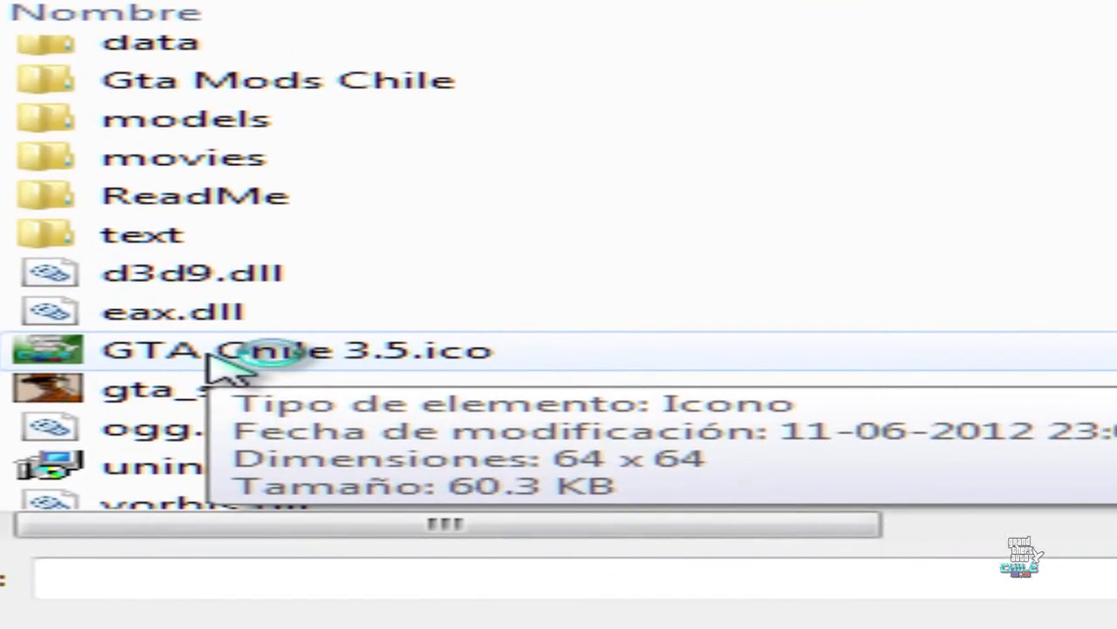
pyautogui.click(488, 395)
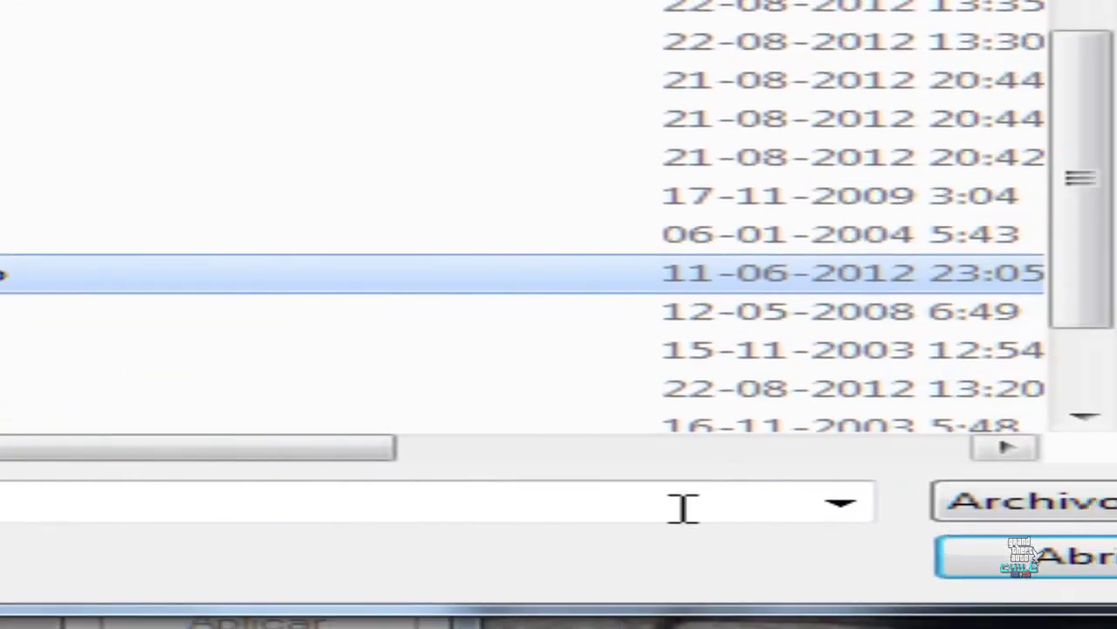
pyautogui.click(1116, 628)
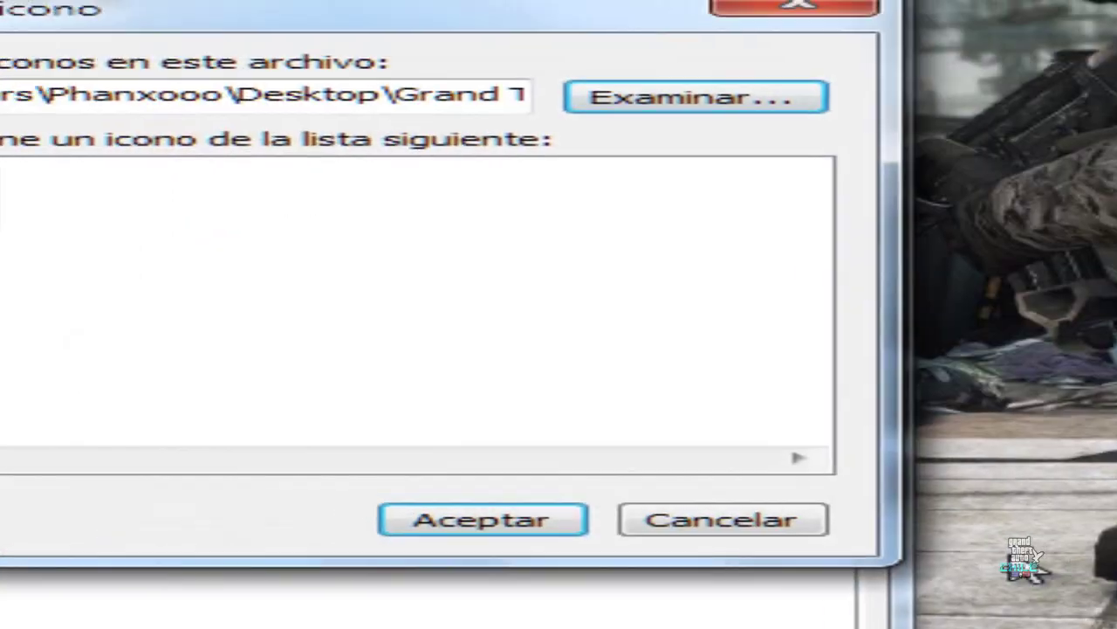
pyautogui.click(519, 528)
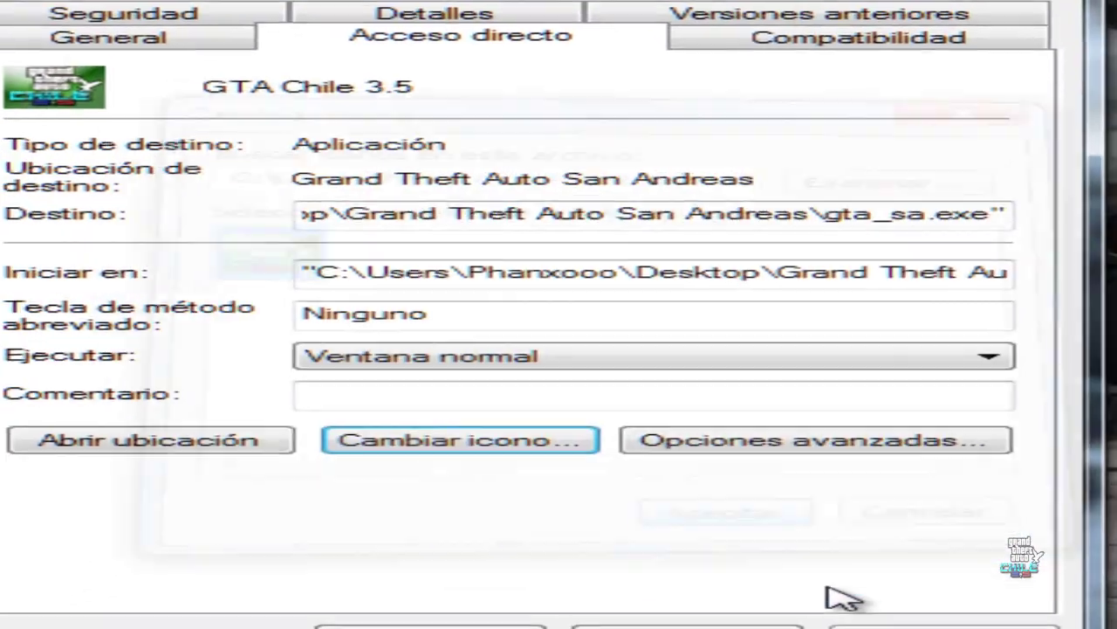
pyautogui.click(681, 621)
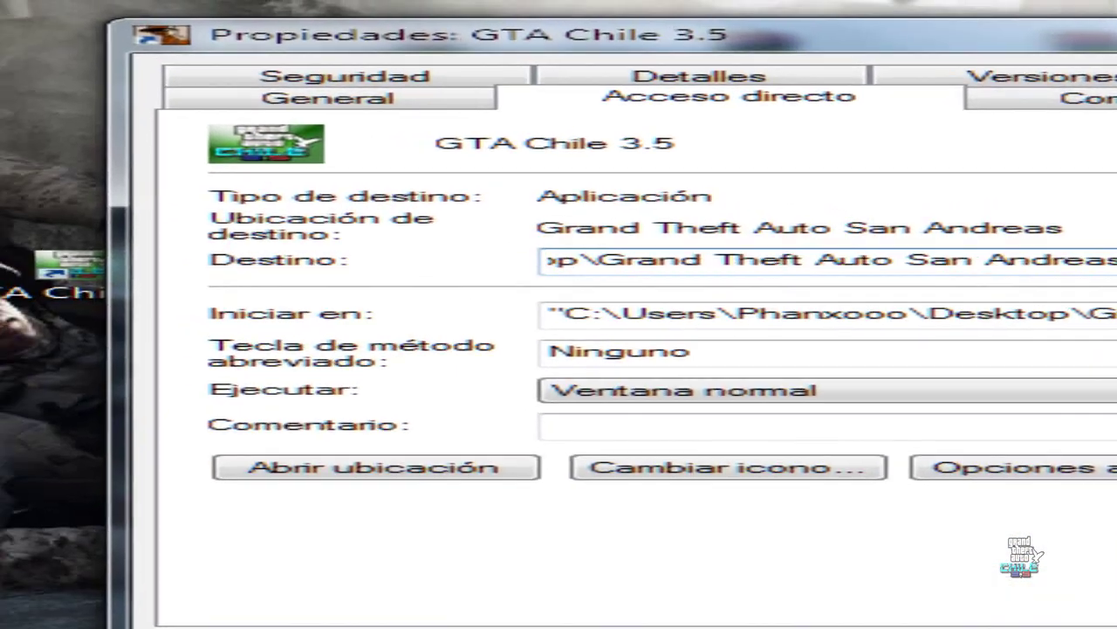
pyautogui.click(584, 599)
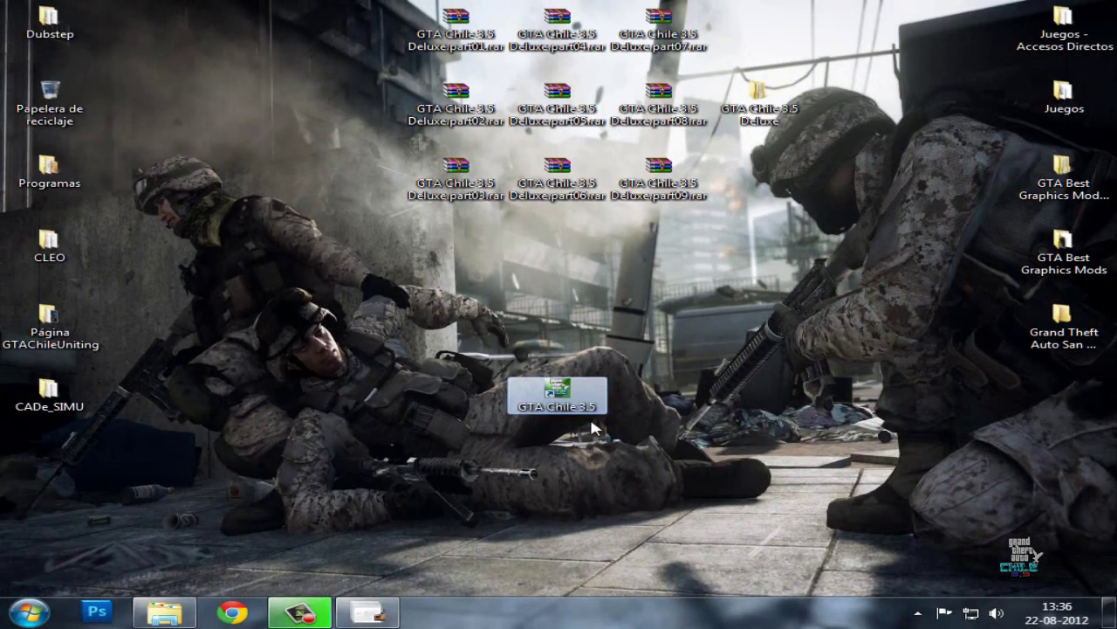
# - Move the GTA Chile 3.5 shortcut to the empty lower area of the desktop, below the GTA Chile 3.5 Deluxe folder, and deselect it
pyautogui.moveTo(668, 346); pyautogui.dragTo(685, 347)
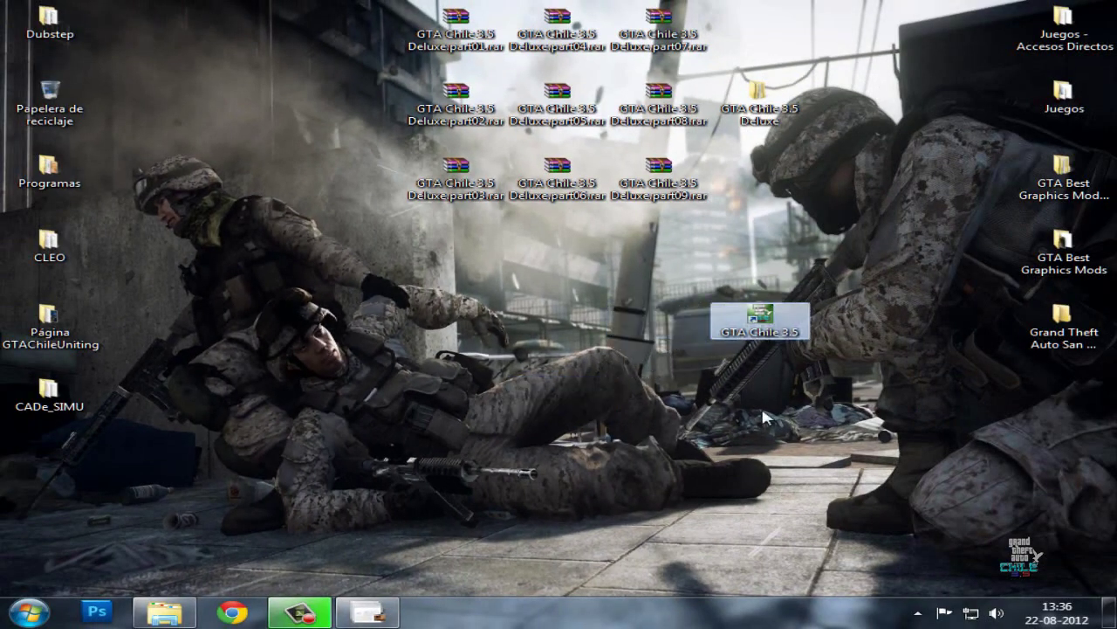
pyautogui.moveTo(791, 337); pyautogui.dragTo(746, 345)
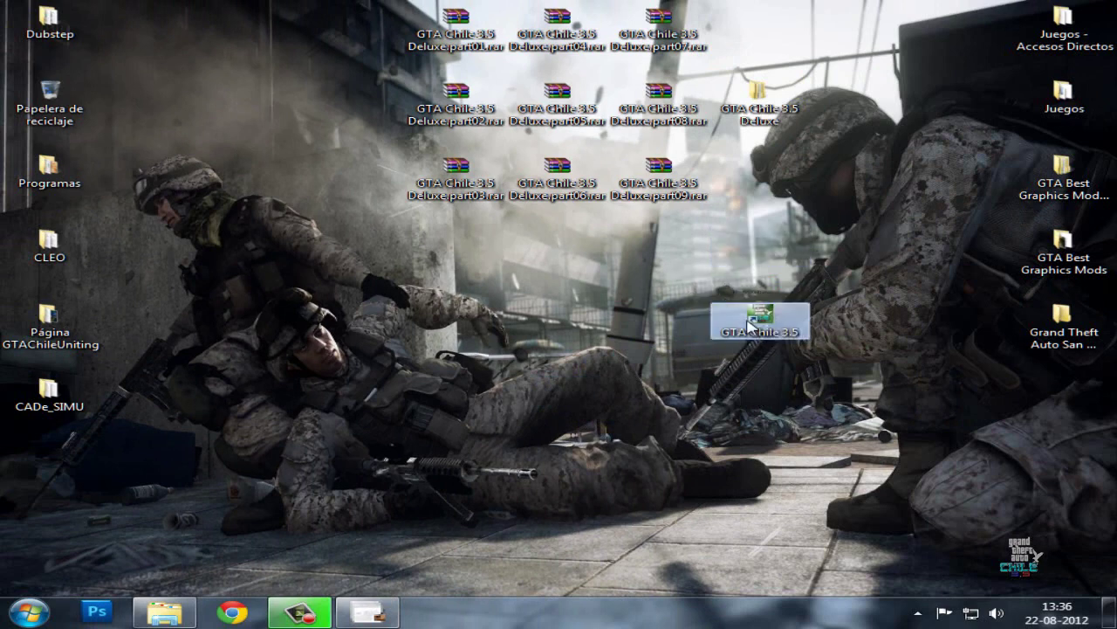
pyautogui.moveTo(714, 527); pyautogui.dragTo(751, 539)
pyautogui.moveTo(899, 581)
pyautogui.mouseDown()
pyautogui.moveTo(698, 528)
pyautogui.moveTo(653, 499)
pyautogui.mouseUp()
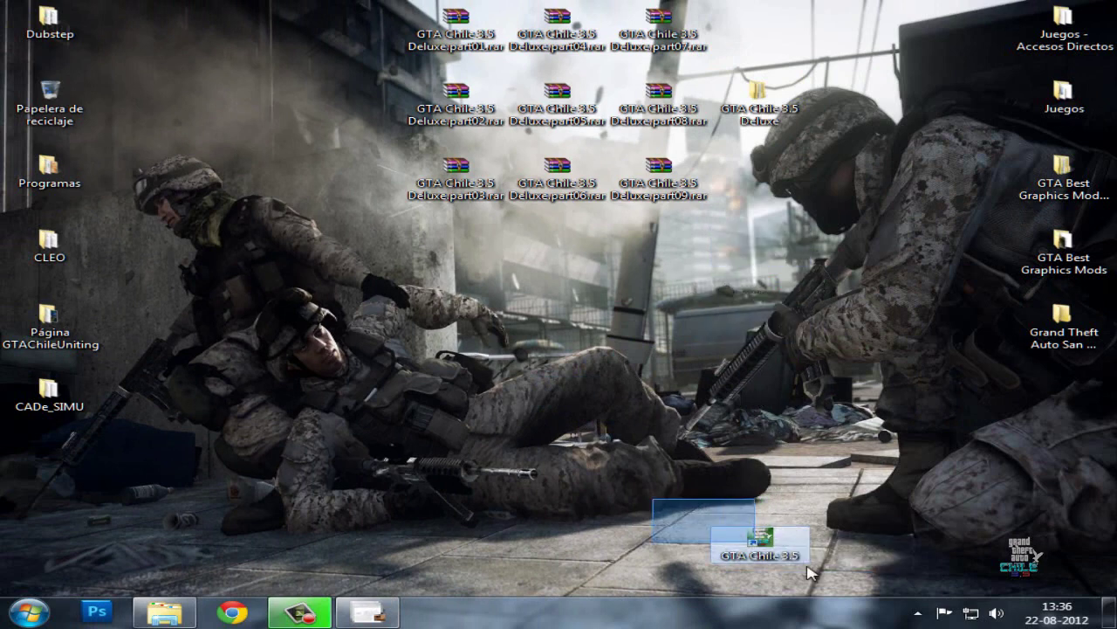
pyautogui.moveTo(876, 596); pyautogui.dragTo(707, 563)
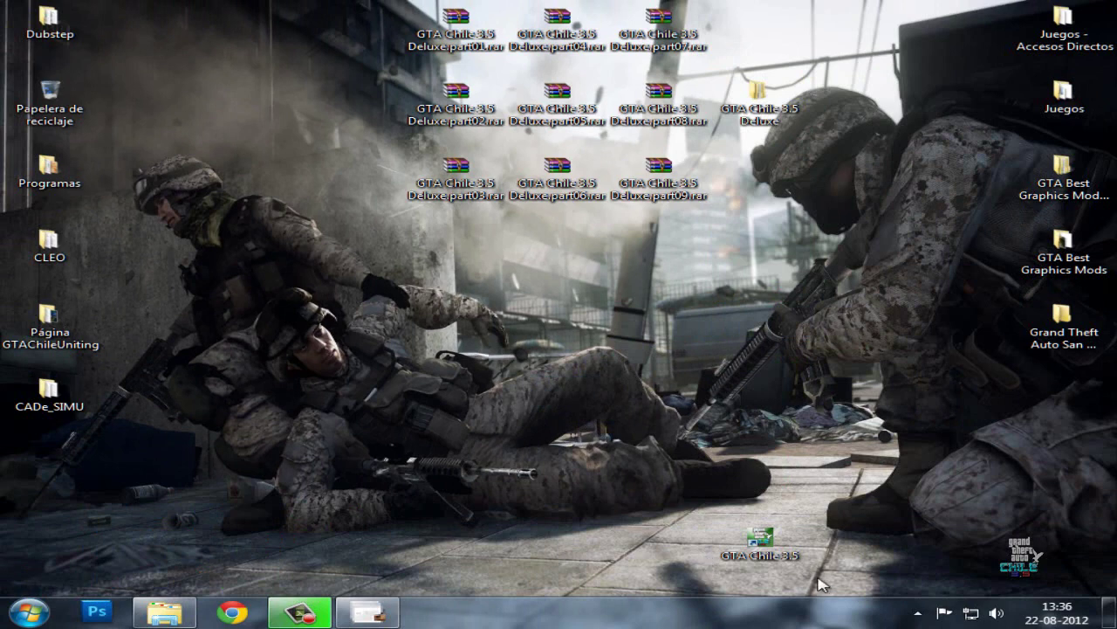